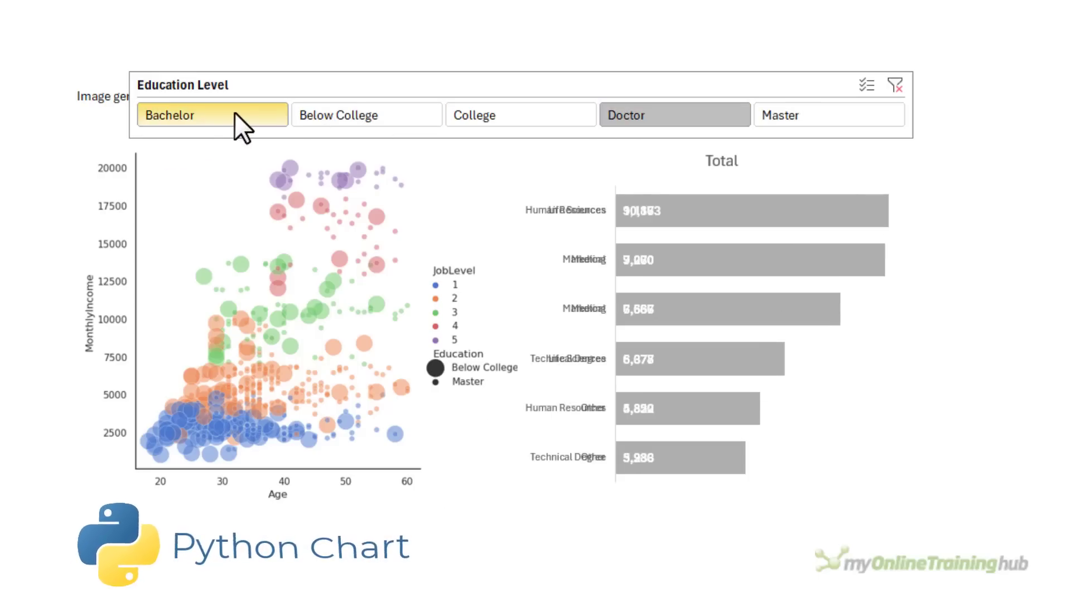
- Filter both charts with the Education Level slicer: Doctor, then Below College, then add Bachelor
{"action": "left_click", "coordinate": [235, 112], "text": "ctrl"}
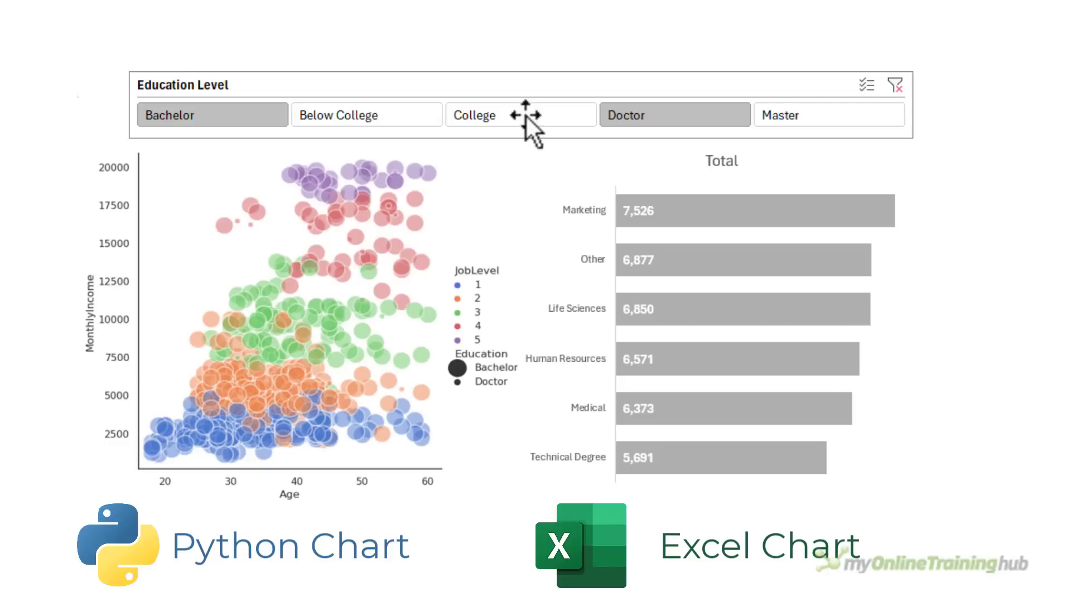
{"action": "left_click", "coordinate": [341, 113]}
{"action": "left_click", "coordinate": [223, 115], "text": "ctrl"}
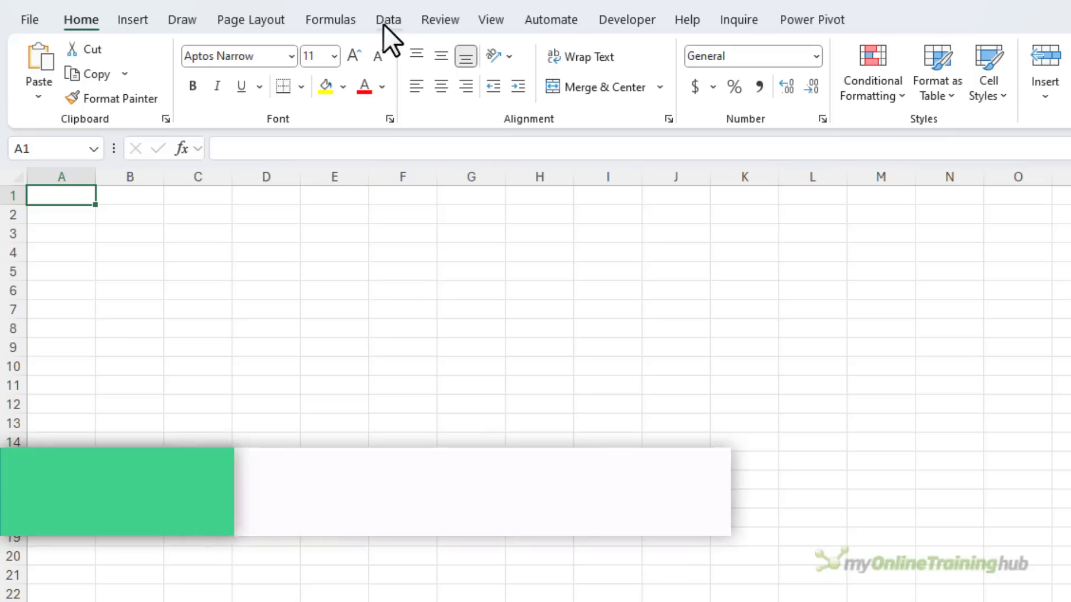
- Import EmployeeData.csv from Text/CSV into Power Query and rename the query QryEmployeeData
{"action": "left_click", "coordinate": [383, 25]}
{"action": "left_click", "coordinate": [150, 47]}
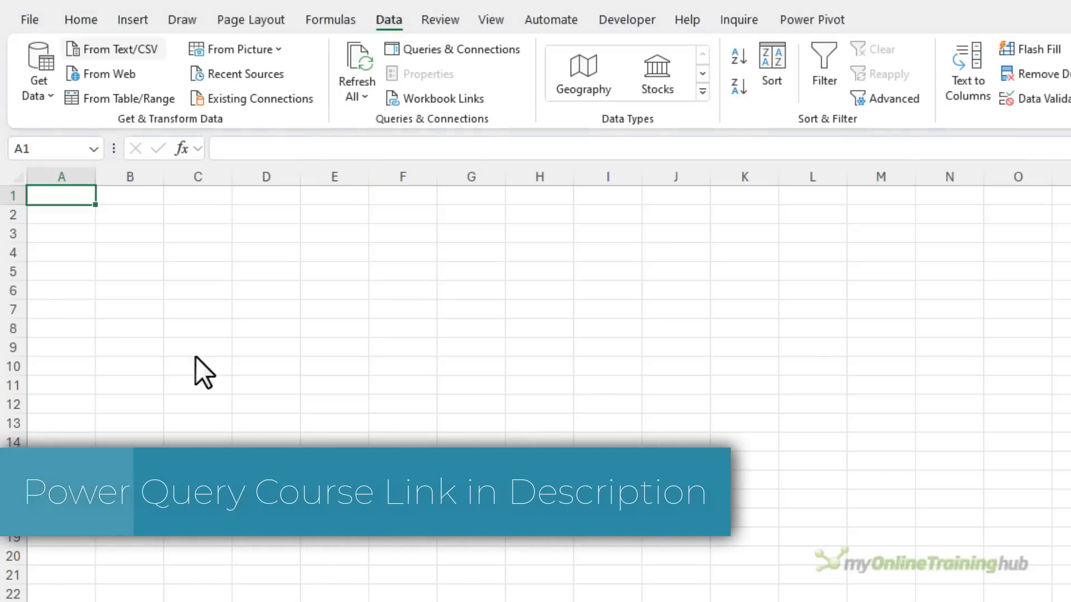
{"action": "left_click", "coordinate": [373, 147]}
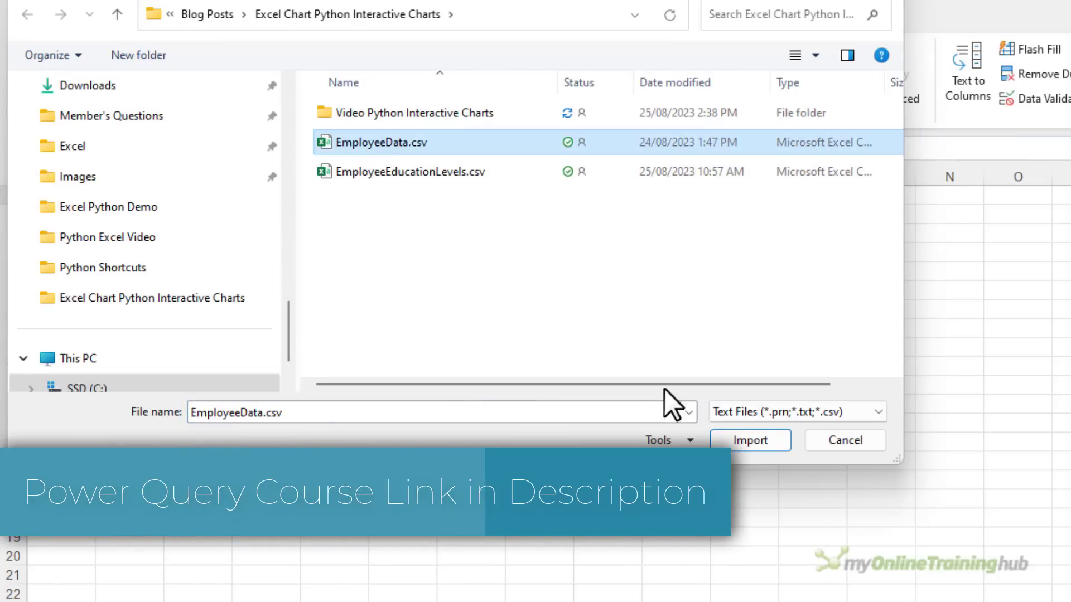
{"action": "left_click", "coordinate": [732, 446]}
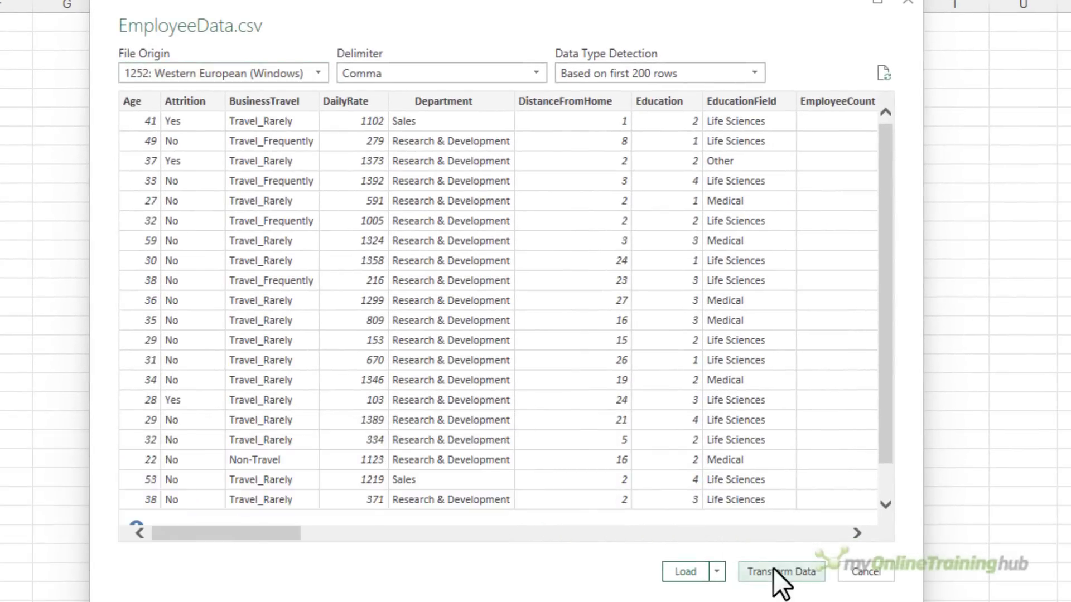
{"action": "left_click", "coordinate": [774, 569]}
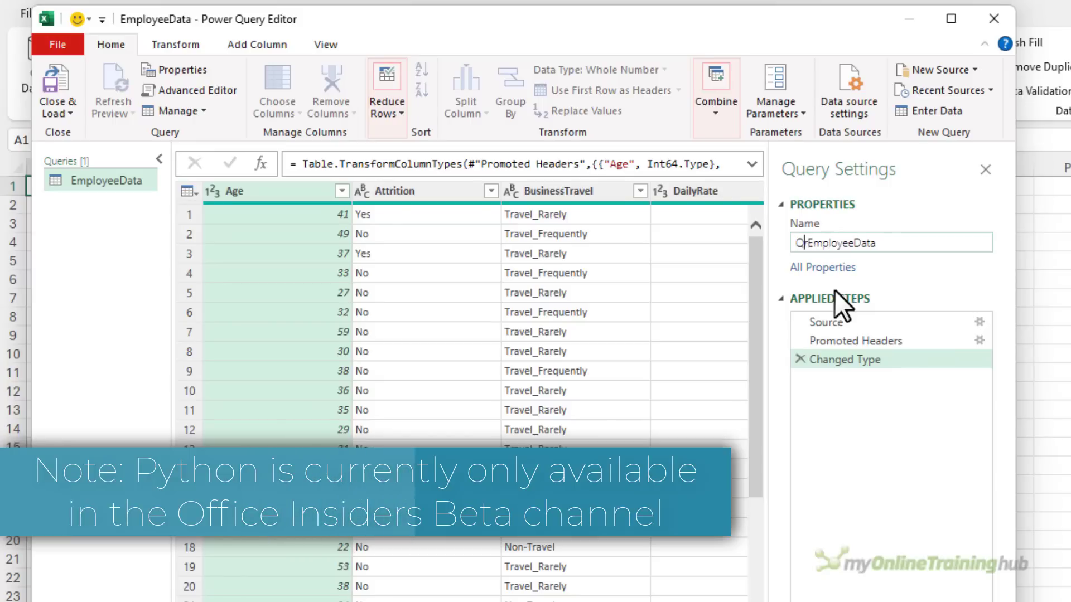
{"action": "type", "text": "Qry"}
{"action": "key", "text": "Return"}
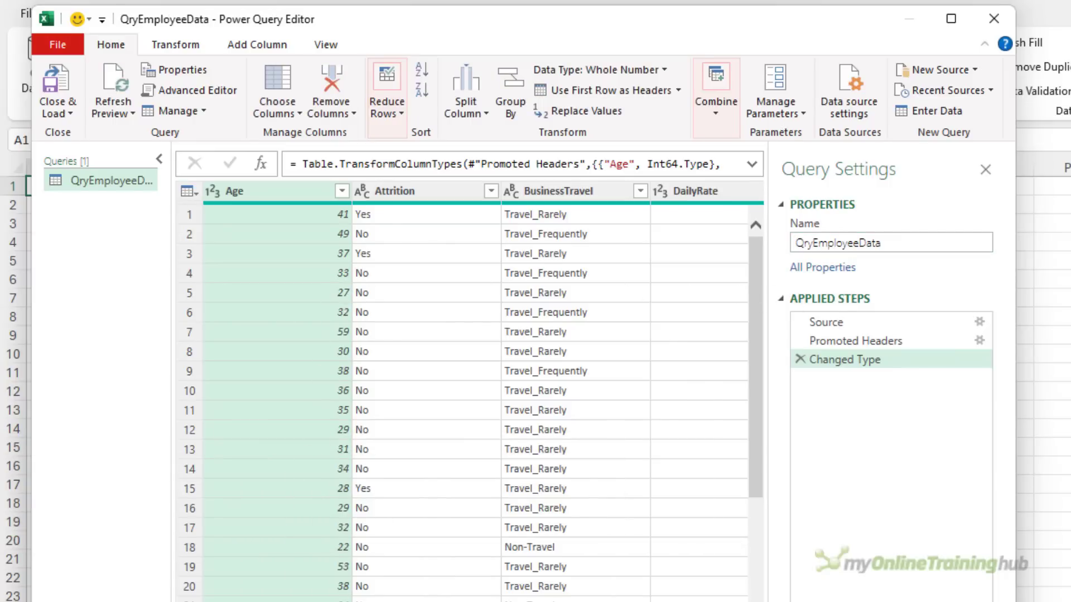
- Scroll right in QryEmployeeData and select the Education column
{"action": "scroll", "coordinate": [469, 391], "scroll_direction": "right", "scroll_amount": 10}
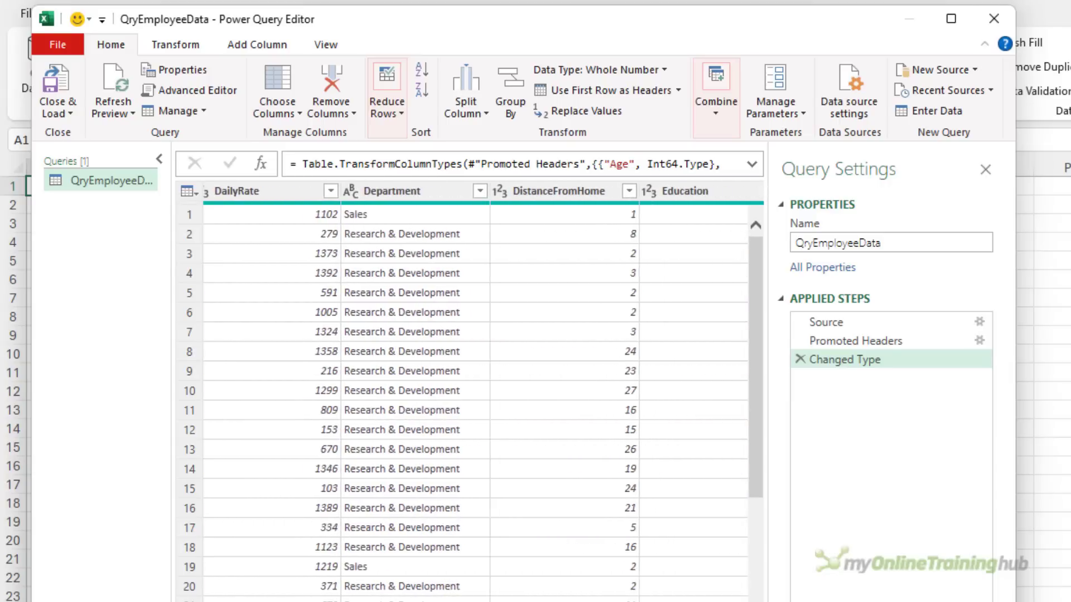
{"action": "scroll", "coordinate": [469, 390], "scroll_direction": "right", "scroll_amount": 1}
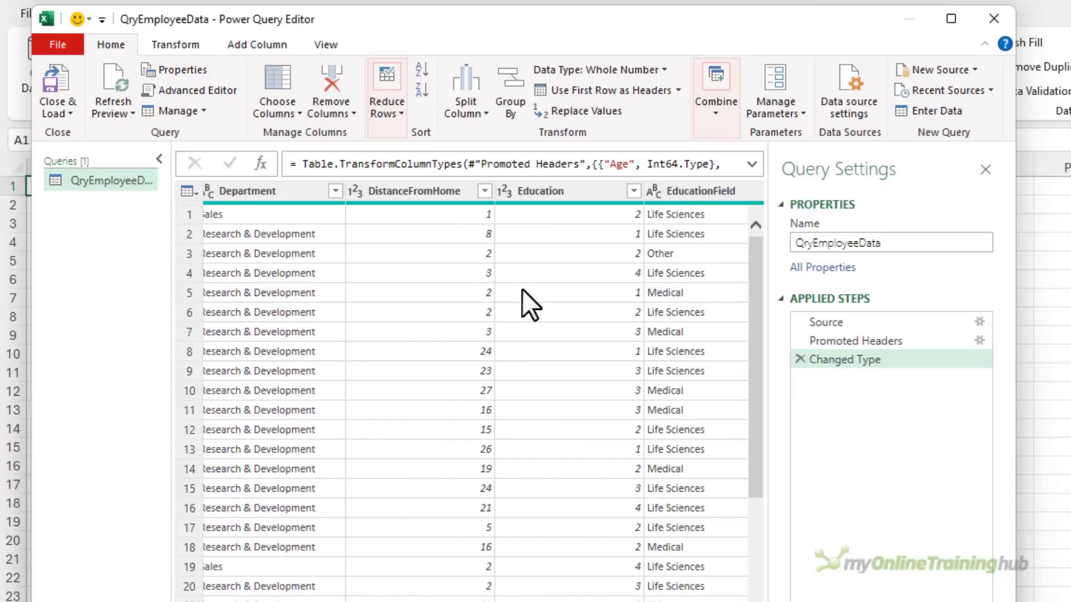
{"action": "left_click", "coordinate": [569, 190]}
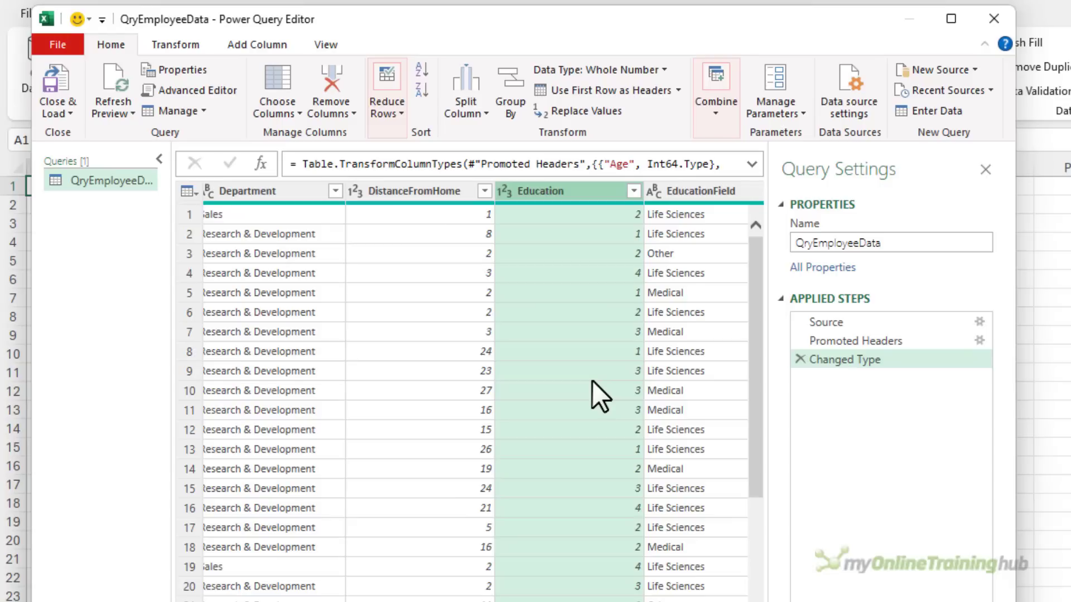
- Add EmployeeEducationLevels.csv as a new Text/CSV query named QryEmployeeEducationLevels
{"action": "right_click", "coordinate": [146, 225]}
{"action": "mouse_move", "coordinate": [210, 266]}
{"action": "mouse_move", "coordinate": [383, 276]}
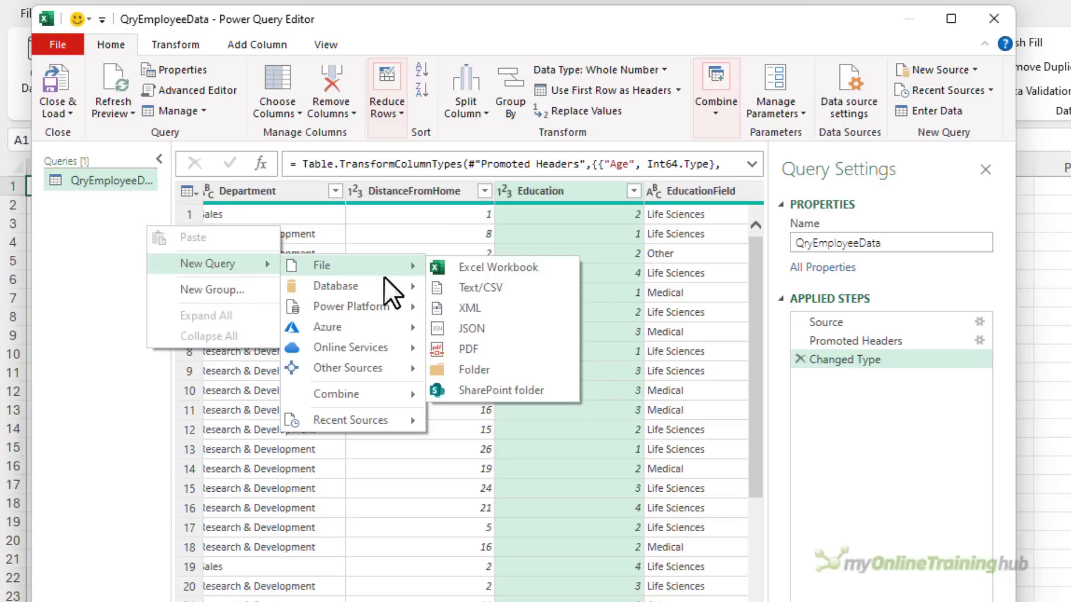
{"action": "left_click", "coordinate": [467, 285]}
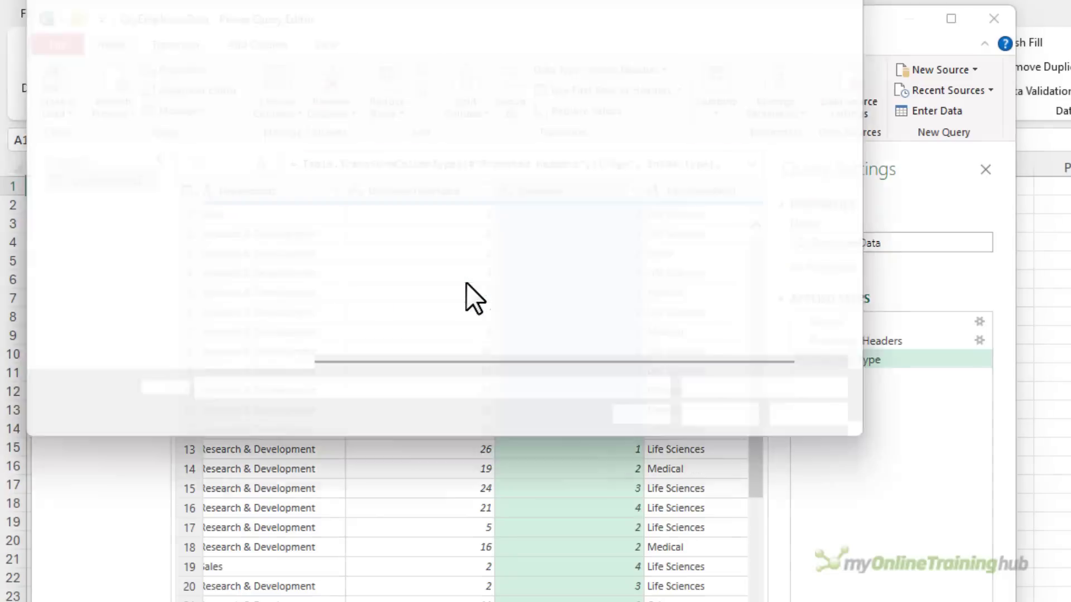
{"action": "left_click", "coordinate": [377, 165]}
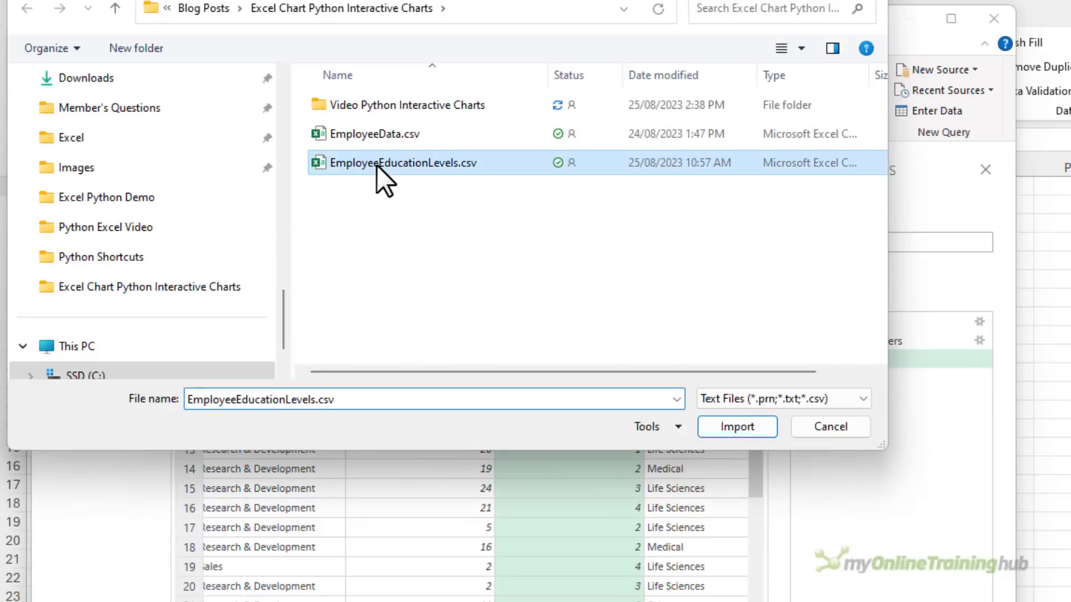
{"action": "left_click", "coordinate": [711, 426]}
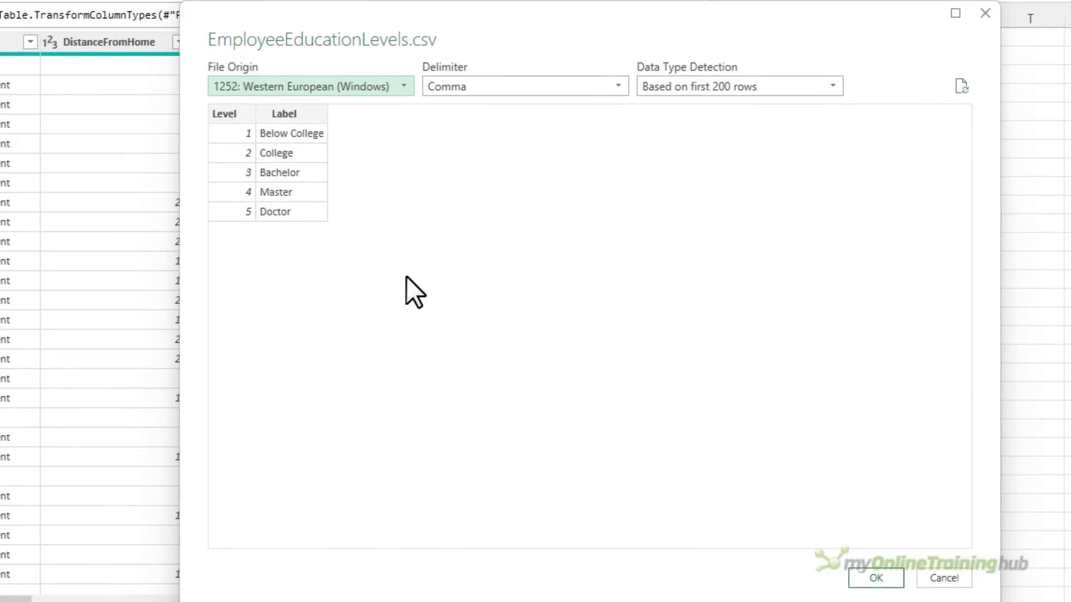
{"action": "left_click", "coordinate": [875, 577]}
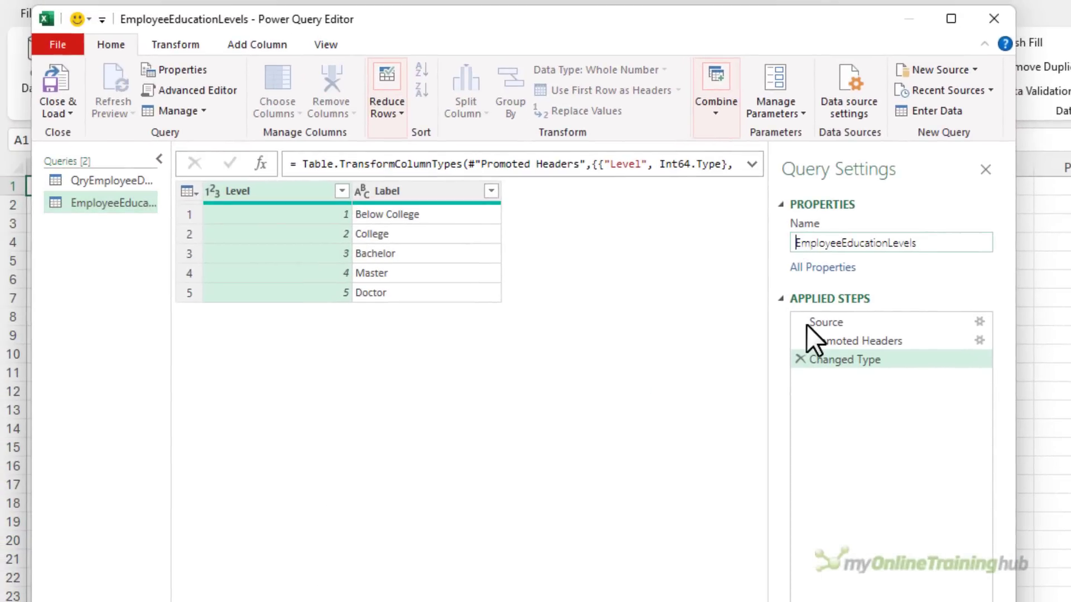
{"action": "type", "text": "Qry"}
{"action": "key", "text": "Return"}
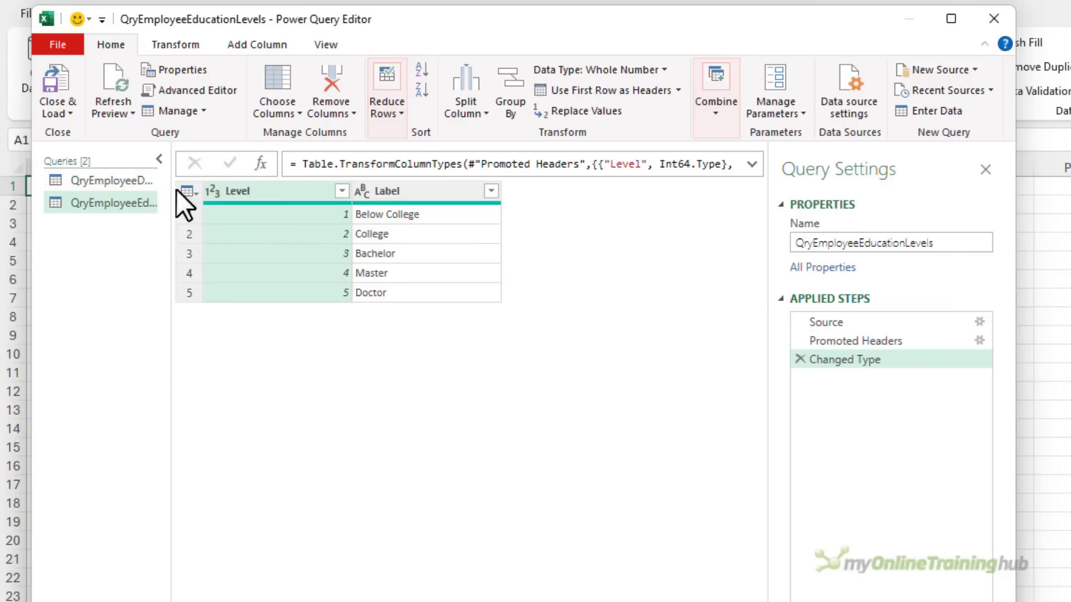
- Merge QryEmployeeEducationLevels into QryEmployeeData, matching the Education column to Level
{"action": "left_click", "coordinate": [132, 178]}
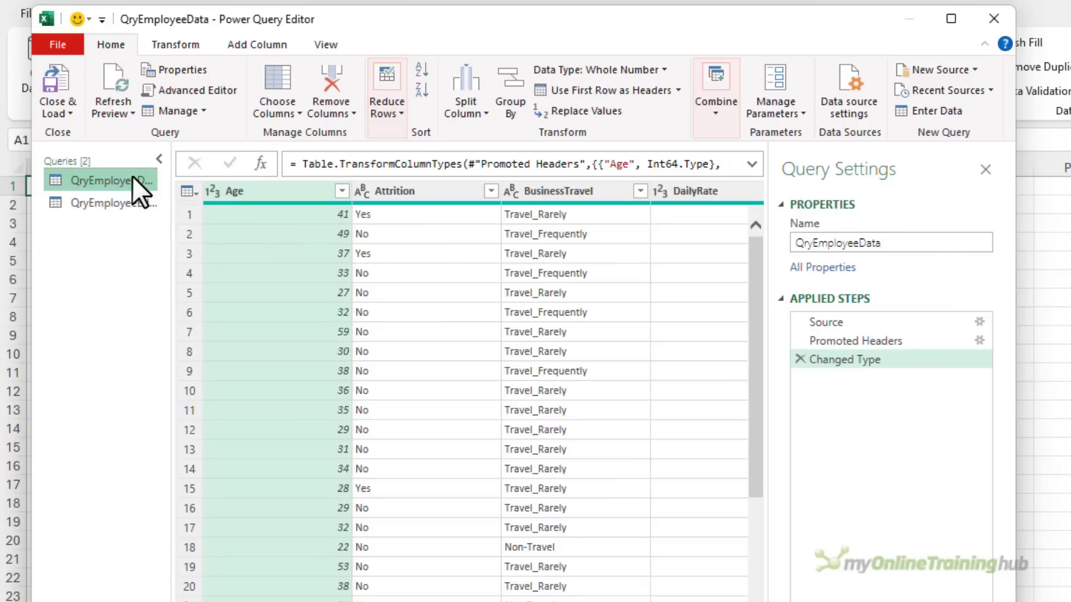
{"action": "left_click", "coordinate": [725, 105]}
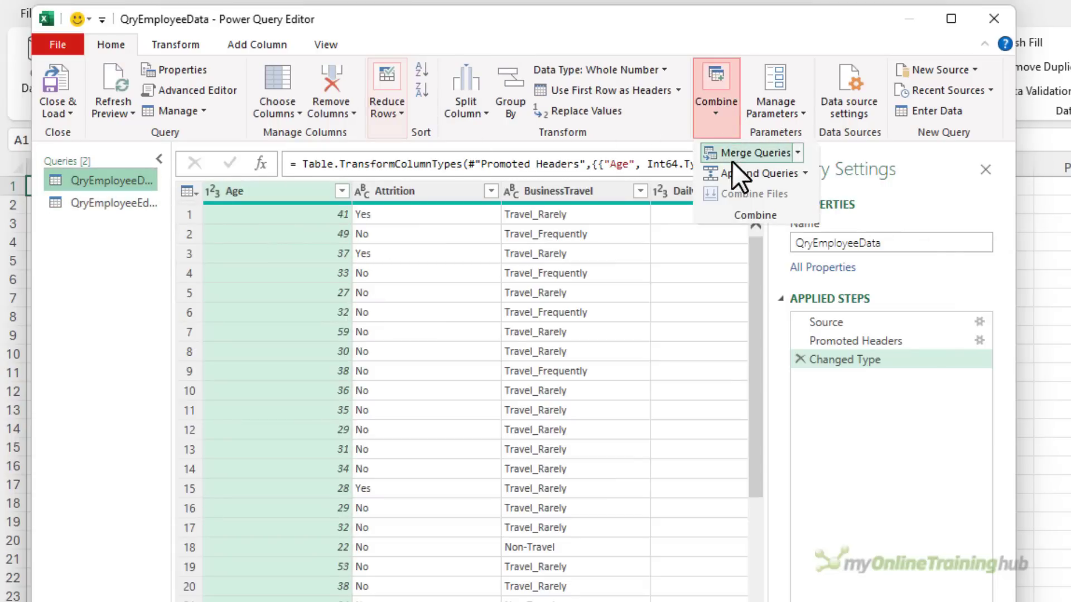
{"action": "left_click", "coordinate": [732, 160]}
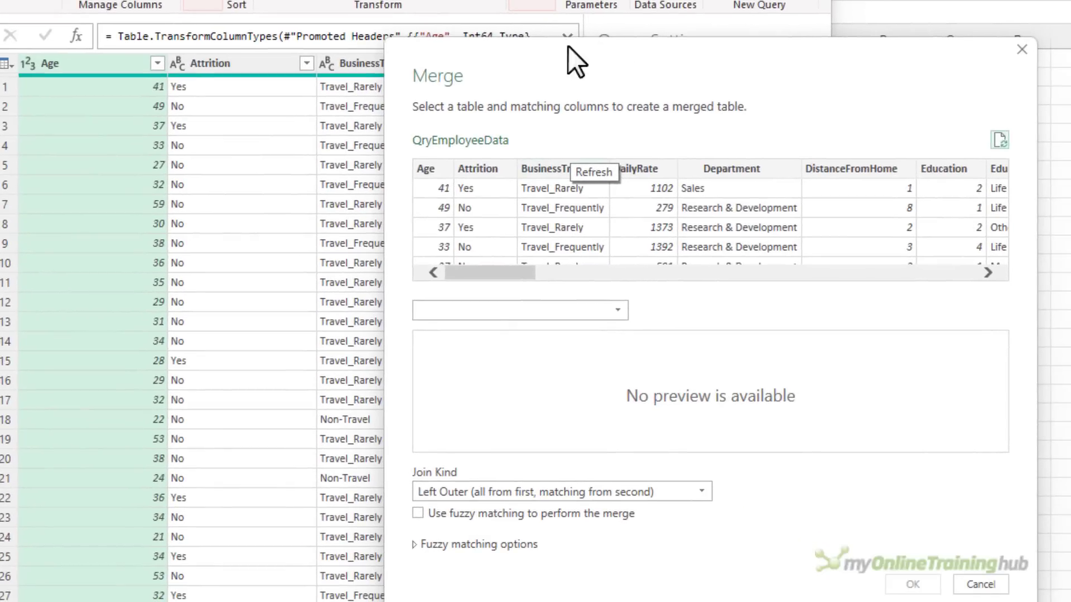
{"action": "left_click_drag", "start_coordinate": [567, 46], "coordinate": [202, 0]}
{"action": "left_click", "coordinate": [581, 101]}
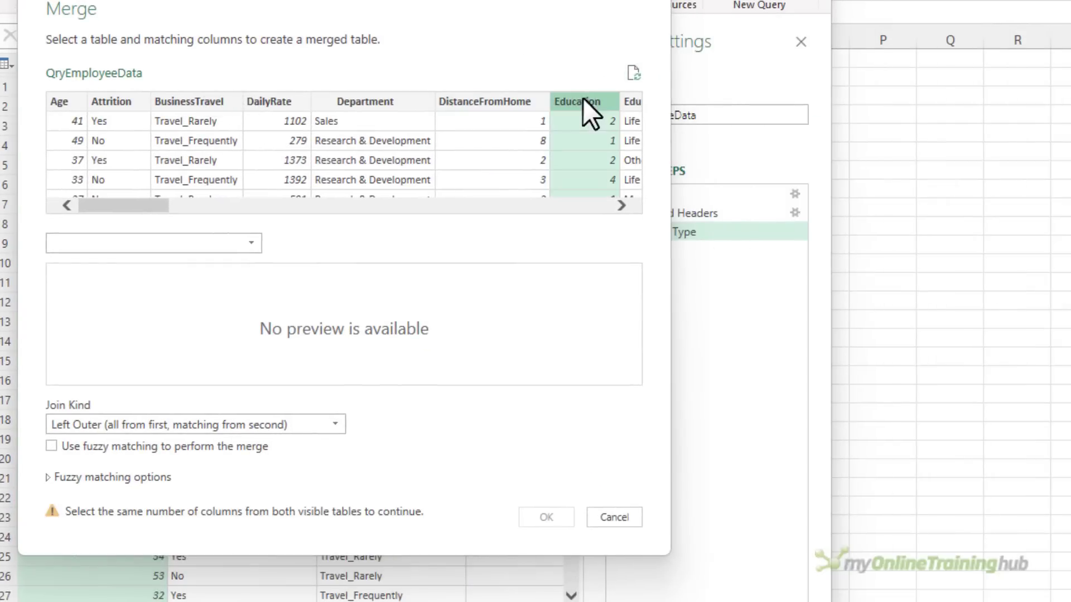
{"action": "left_click", "coordinate": [226, 241]}
{"action": "left_click", "coordinate": [126, 283]}
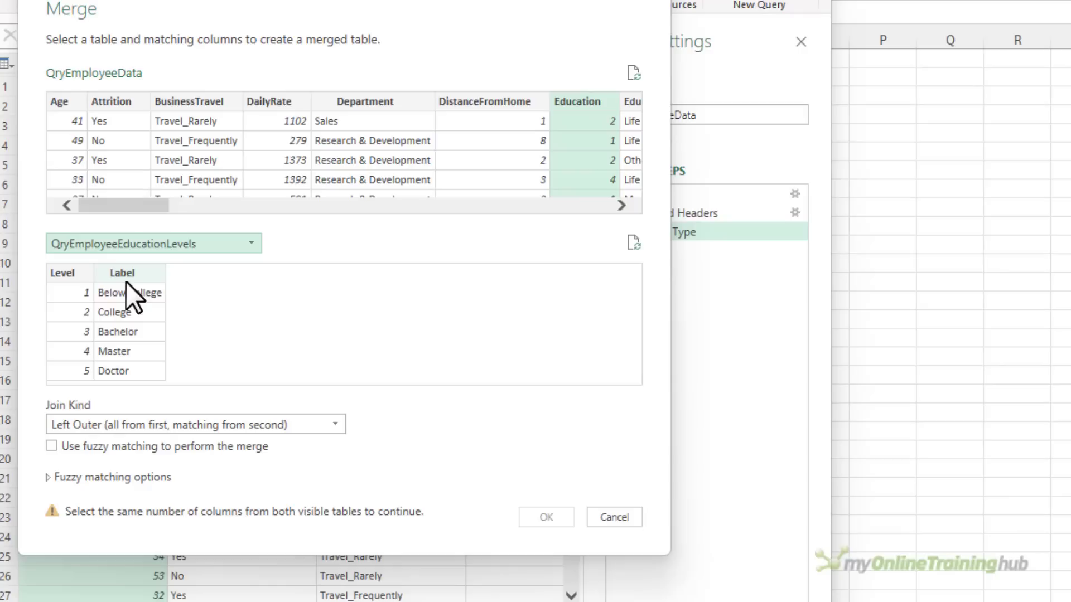
{"action": "left_click", "coordinate": [69, 276]}
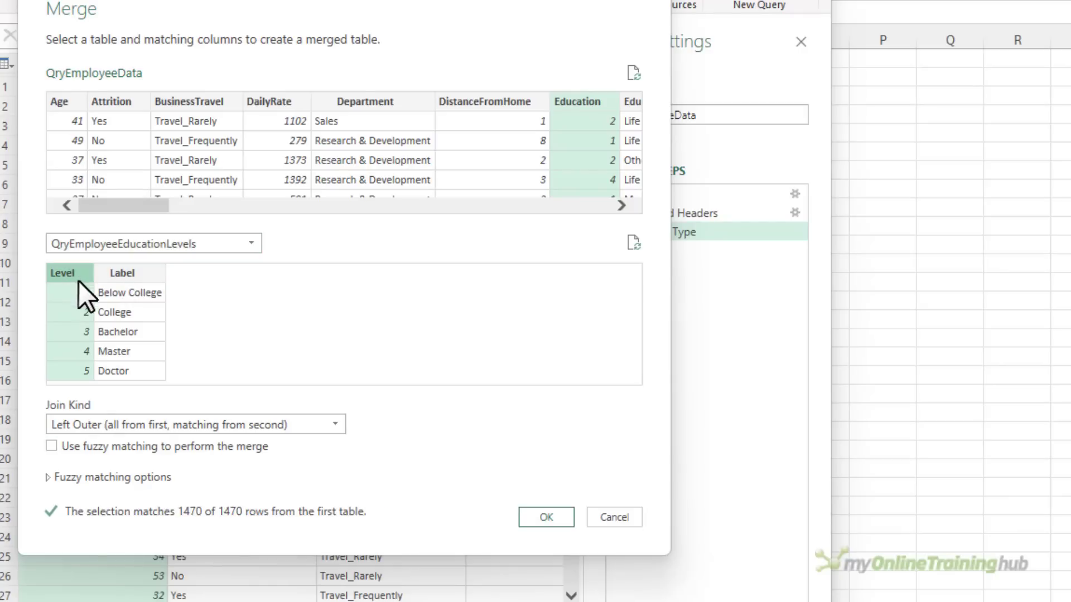
- Confirm the merge, expand only Label without the column-name prefix, and rename it EducationLevelName
{"action": "left_click", "coordinate": [546, 517]}
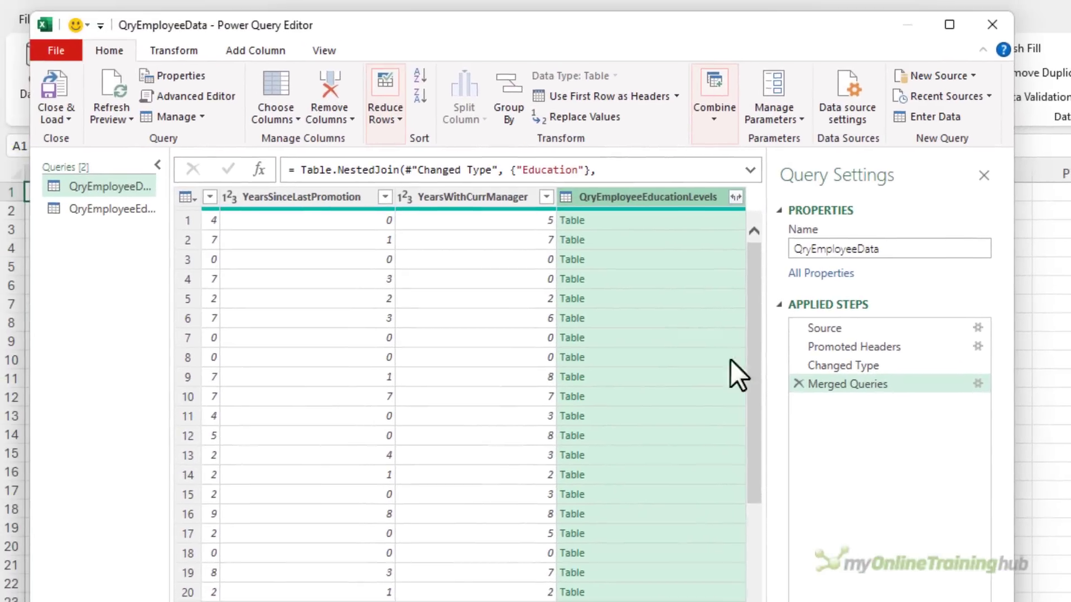
{"action": "left_click", "coordinate": [735, 197]}
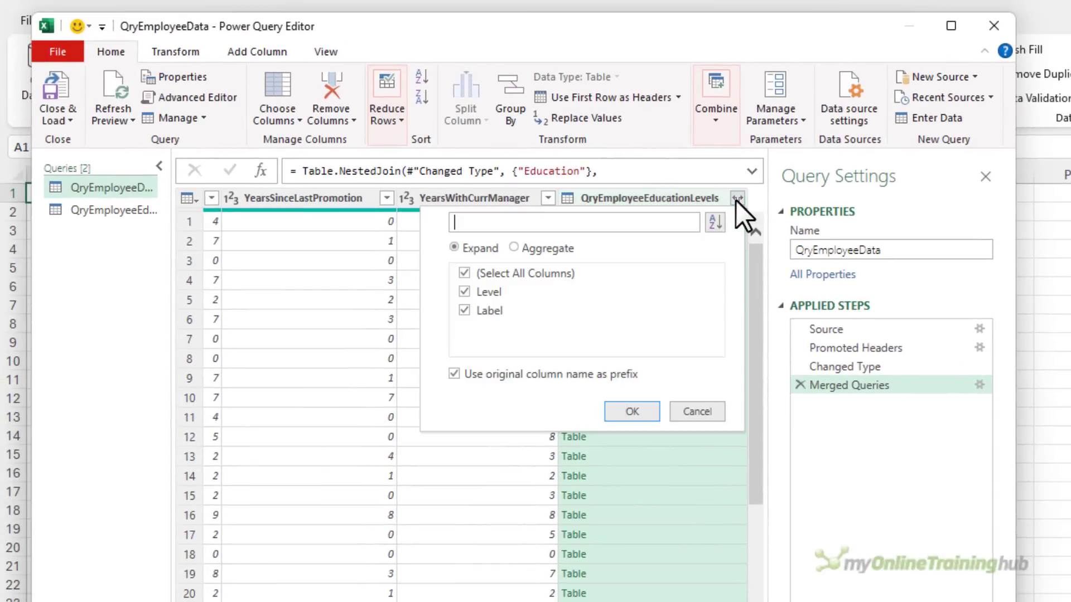
{"action": "left_click", "coordinate": [481, 291]}
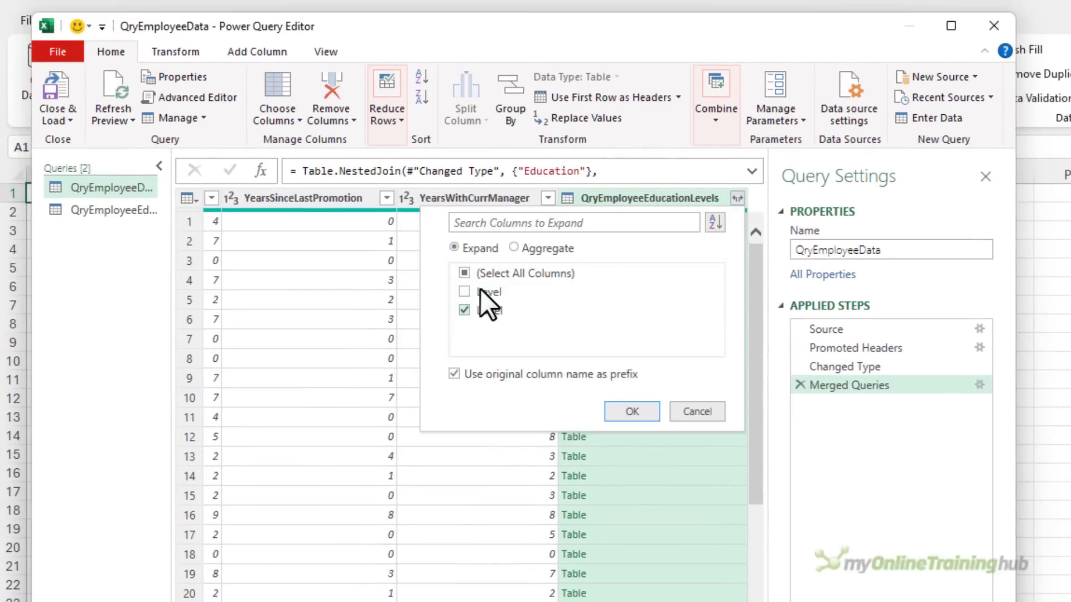
{"action": "left_click", "coordinate": [464, 375]}
{"action": "left_click", "coordinate": [613, 410]}
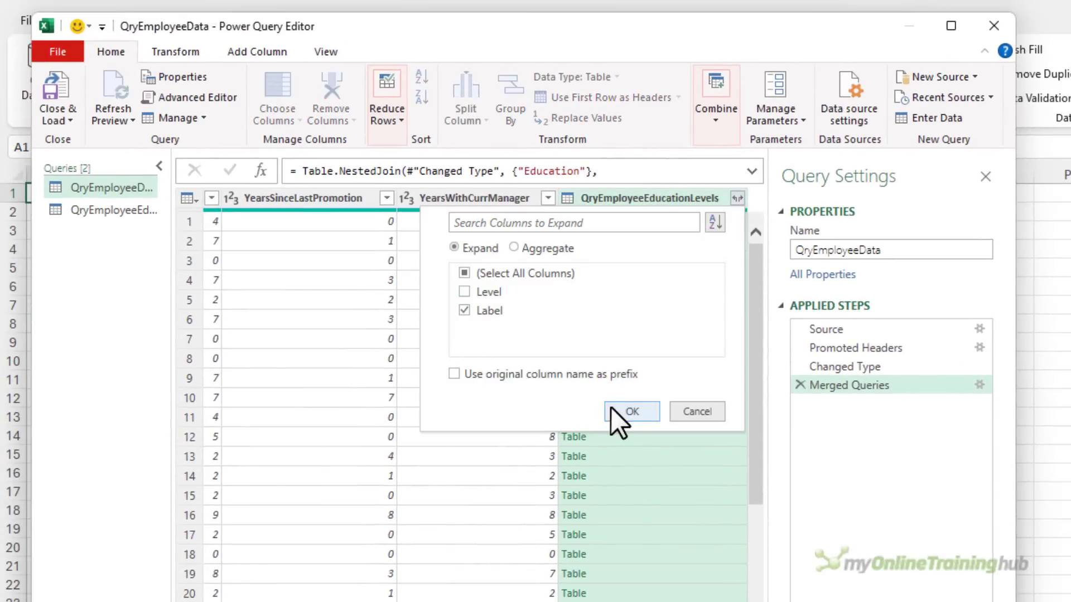
{"action": "double_click", "coordinate": [650, 200]}
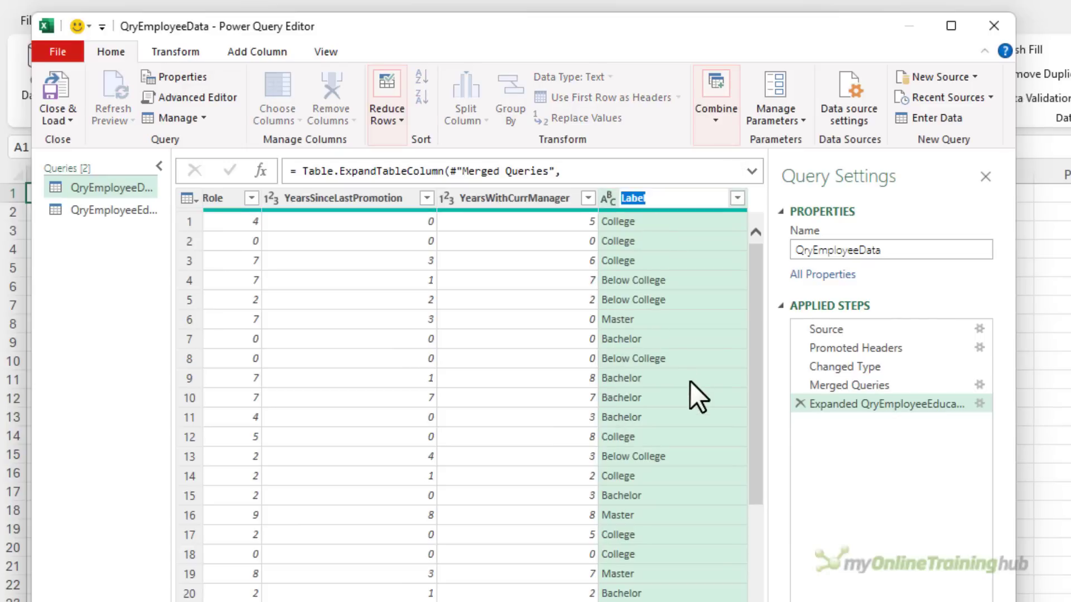
{"action": "type", "text": "EducationLevelName"}
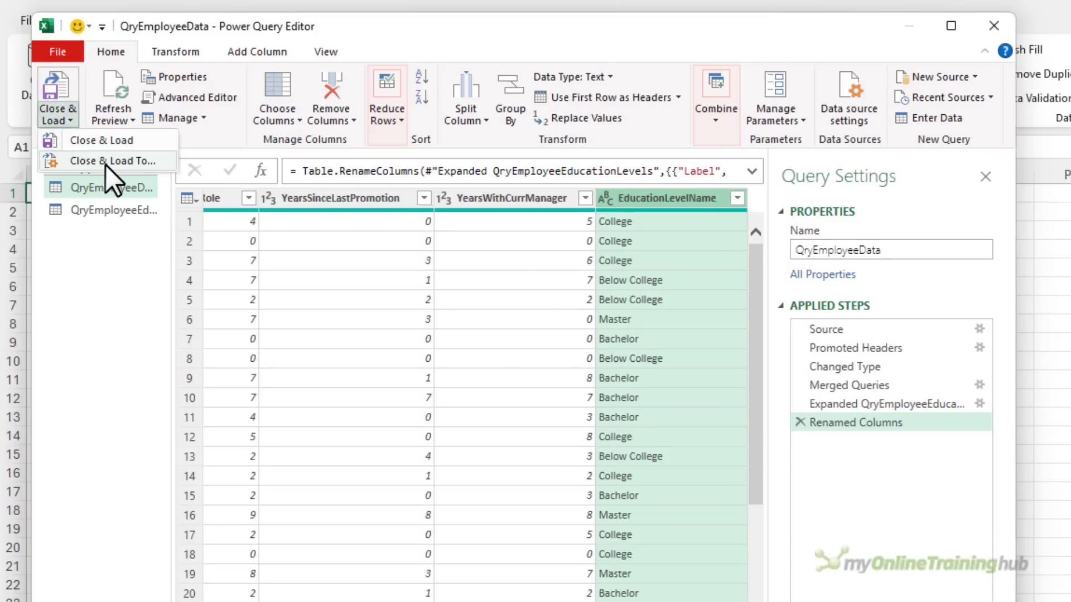
- Close Power Query, load QryEmployeeData as Only Create Connection, and enlarge the Queries & Connections pane
{"action": "left_click", "coordinate": [105, 163]}
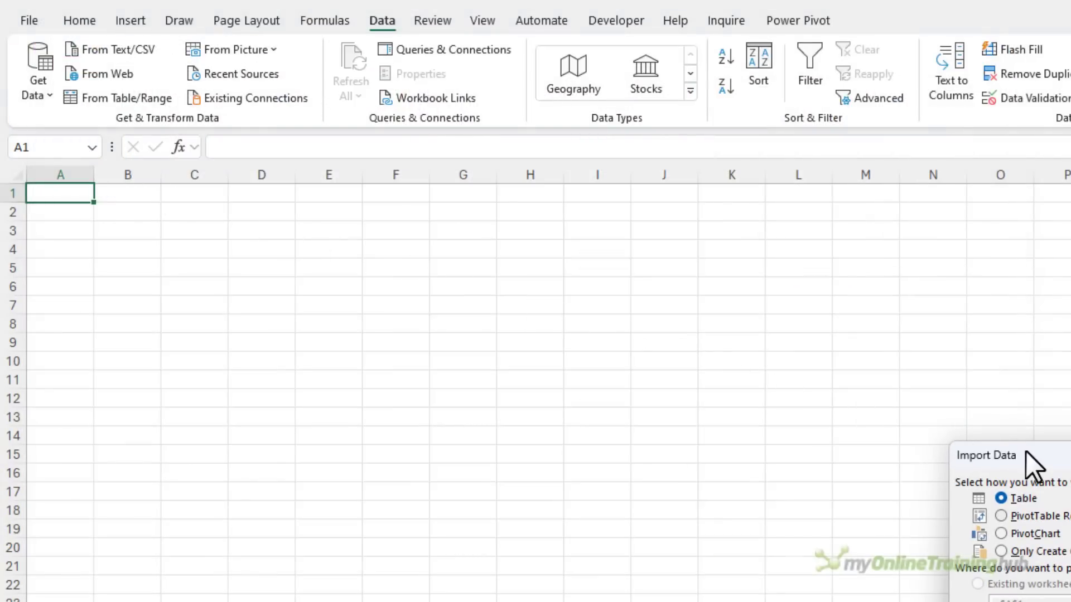
{"action": "left_click_drag", "start_coordinate": [997, 442], "coordinate": [333, 306]}
{"action": "left_click", "coordinate": [313, 405]}
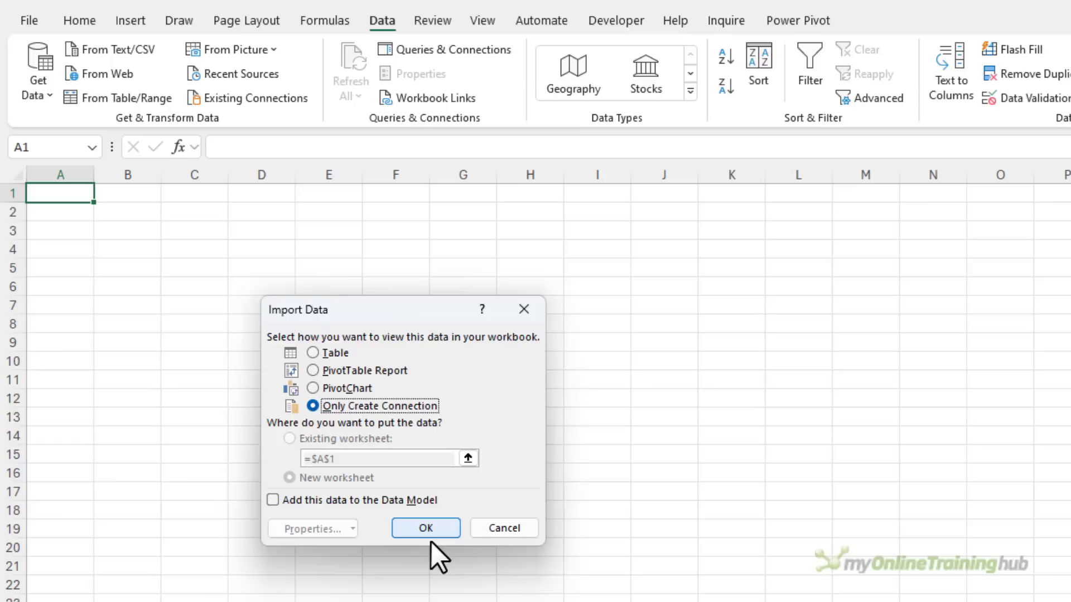
{"action": "left_click", "coordinate": [433, 531]}
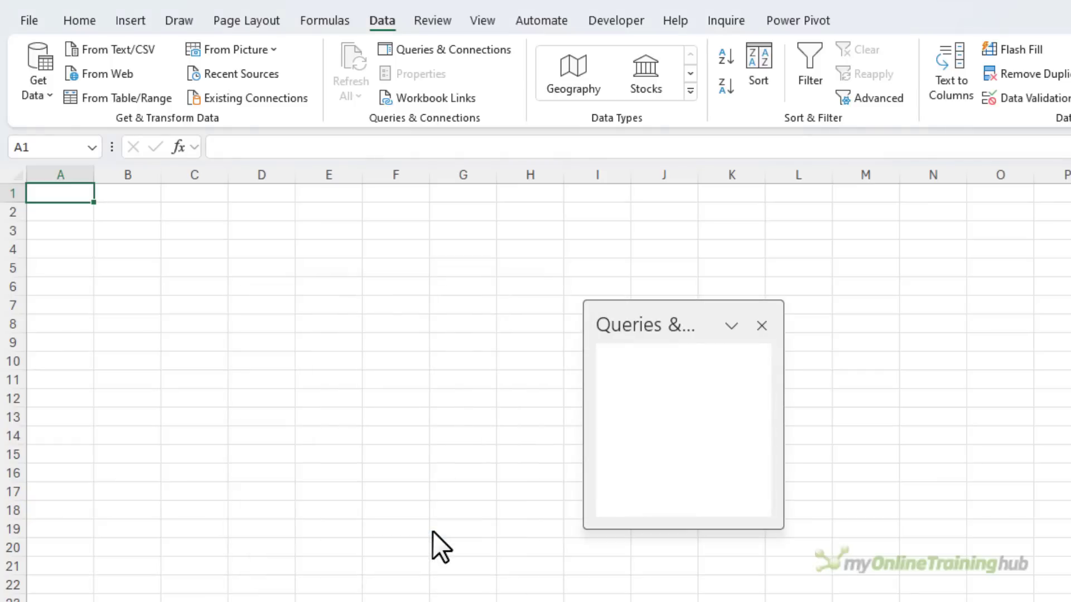
{"action": "left_click_drag", "start_coordinate": [583, 302], "coordinate": [460, 201]}
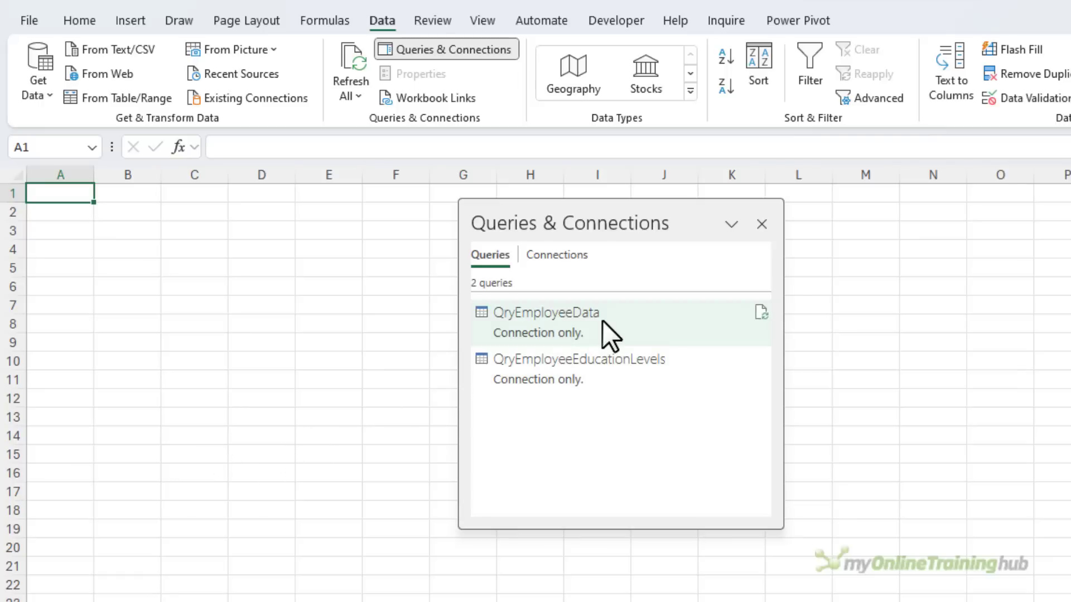
{"action": "left_click", "coordinate": [125, 219]}
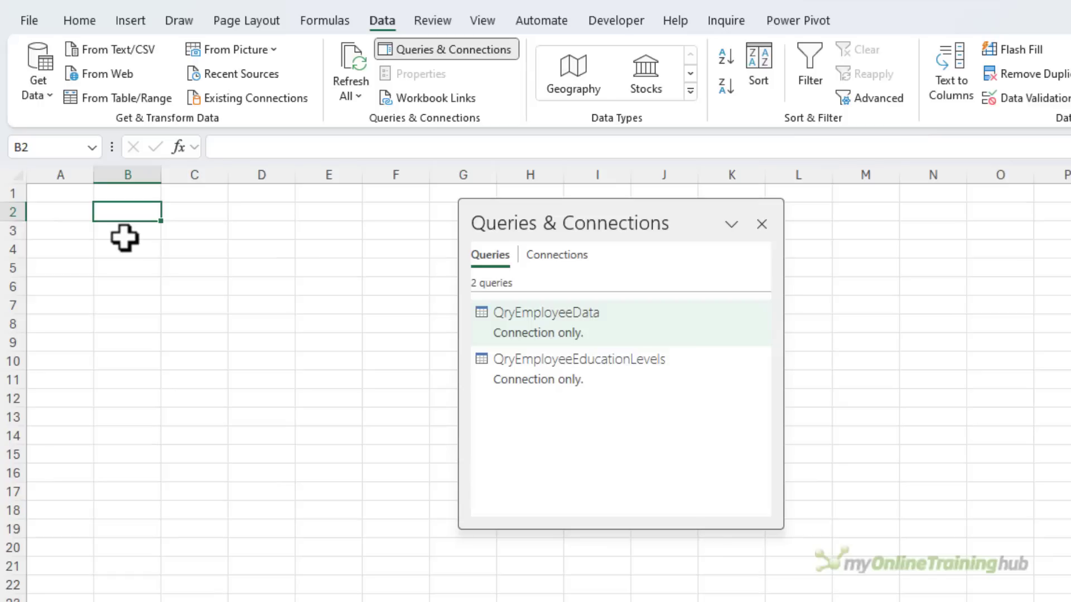
- Commit the Python formula df1=xl("QryEmployeeData", headers=True) in B2, then widen columns A and B
{"action": "type", "text": "=py"}
{"action": "key", "text": "Tab"}
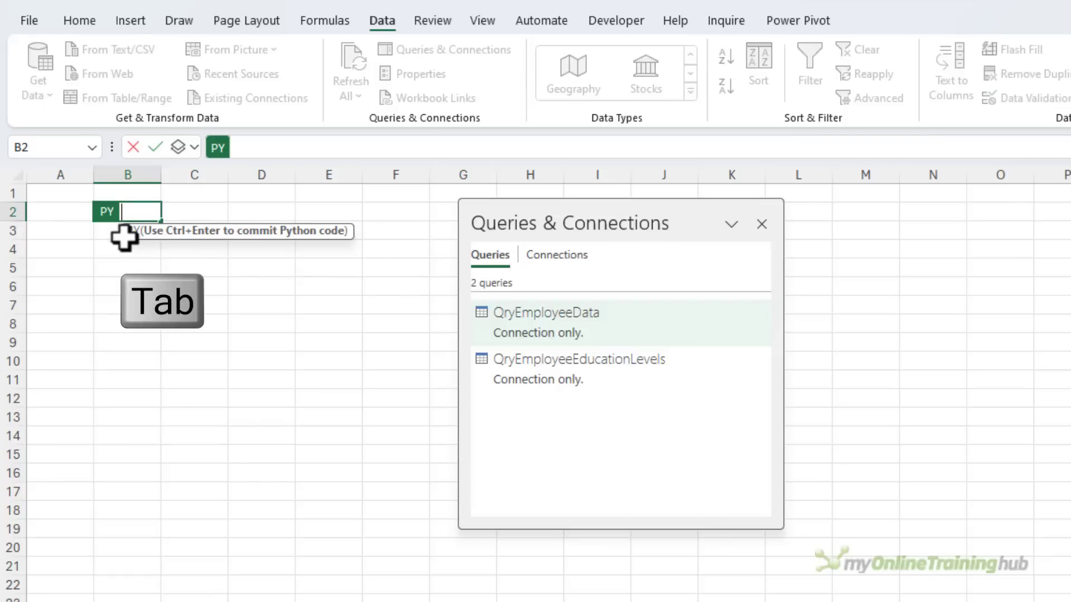
{"action": "key", "text": "Escape"}
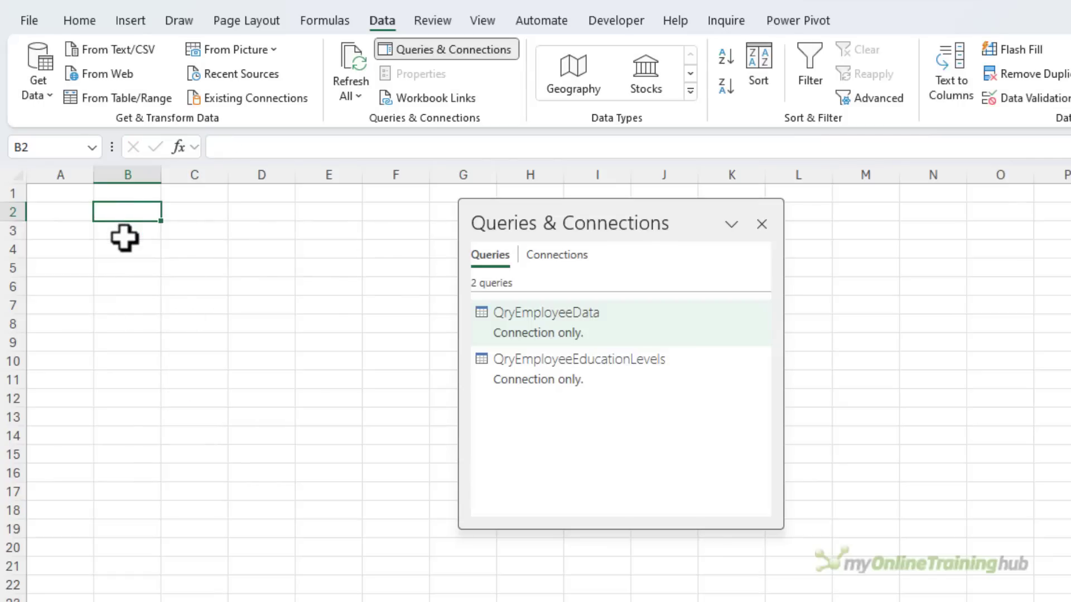
{"action": "key", "text": "ctrl+alt+shift+p"}
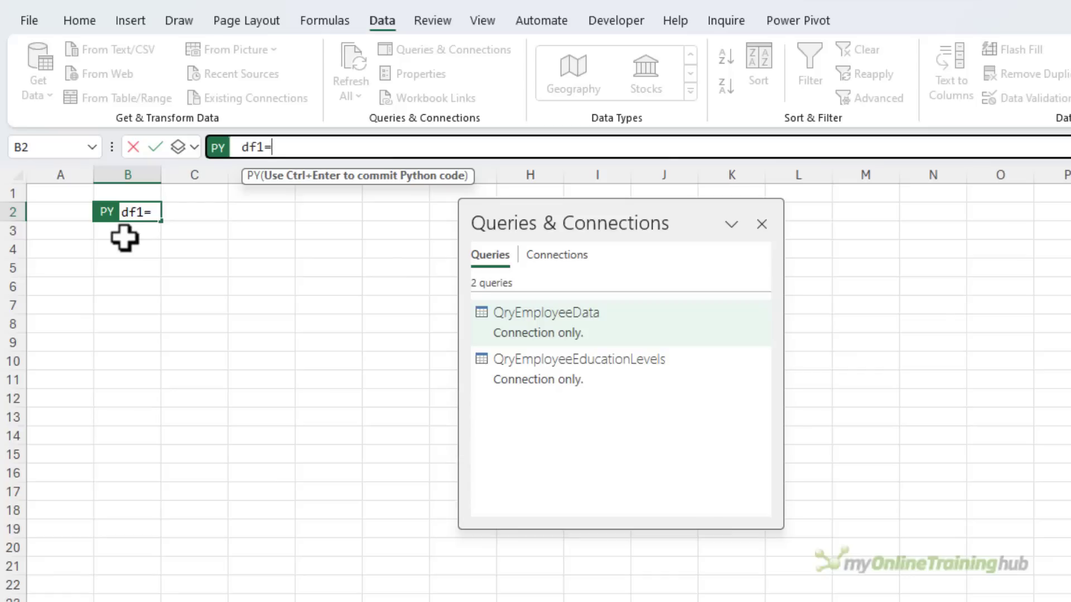
{"action": "type", "text": "xl(\""}
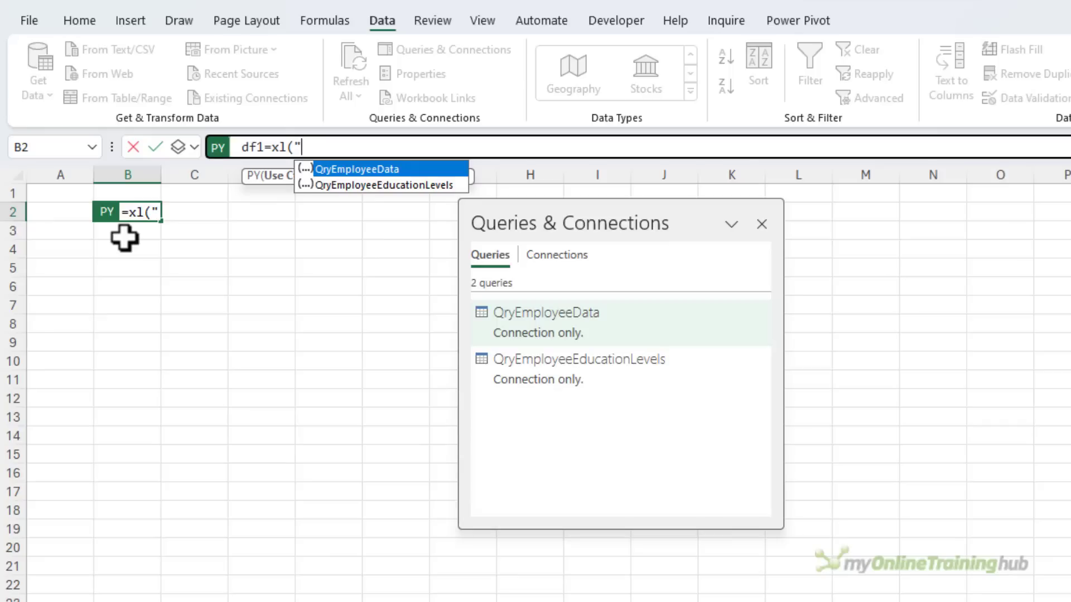
{"action": "key", "text": "Down"}
{"action": "key", "text": "Up"}
{"action": "key", "text": "Tab"}
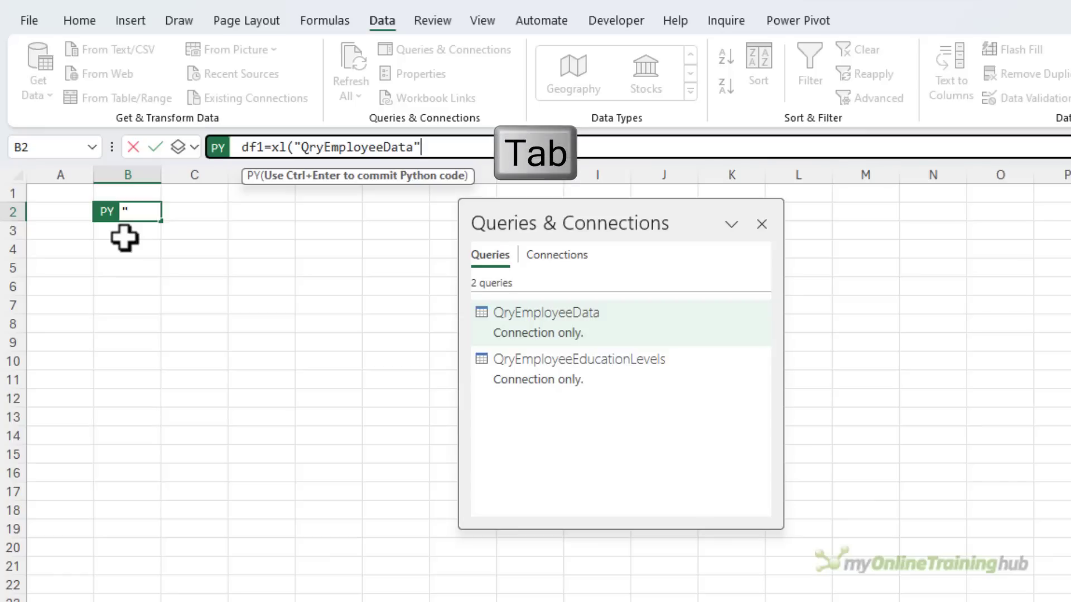
{"action": "type", "text": ", "}
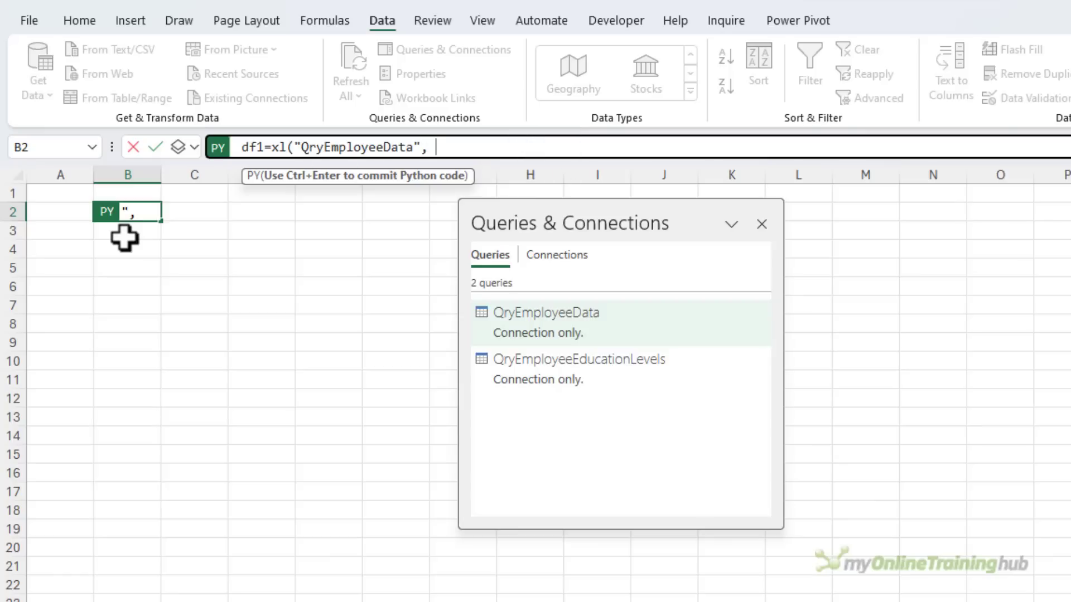
{"action": "type", "text": "hea"}
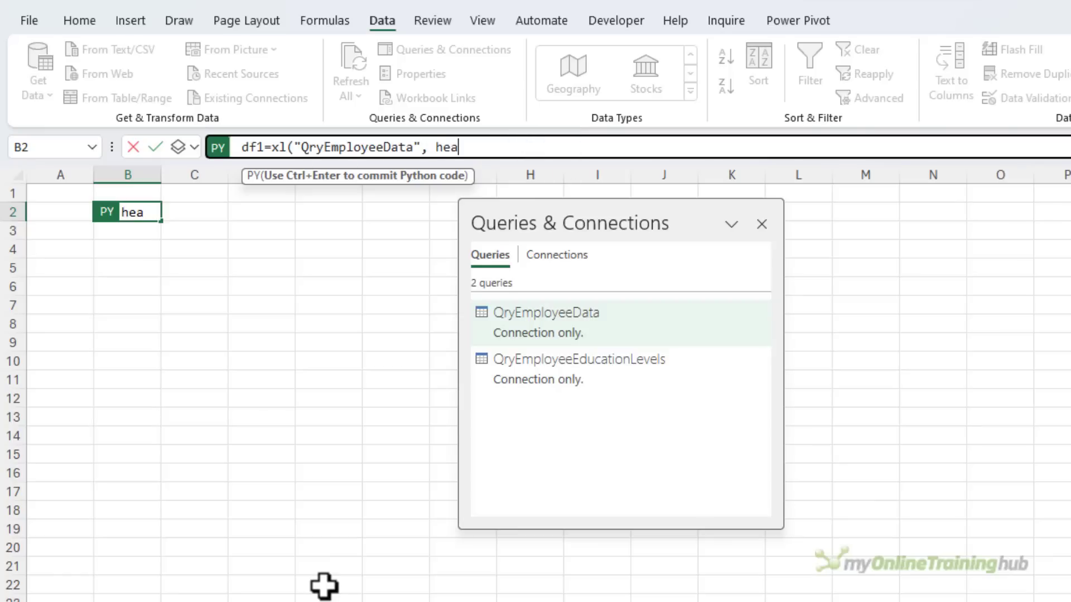
{"action": "type", "text": "ders=True"}
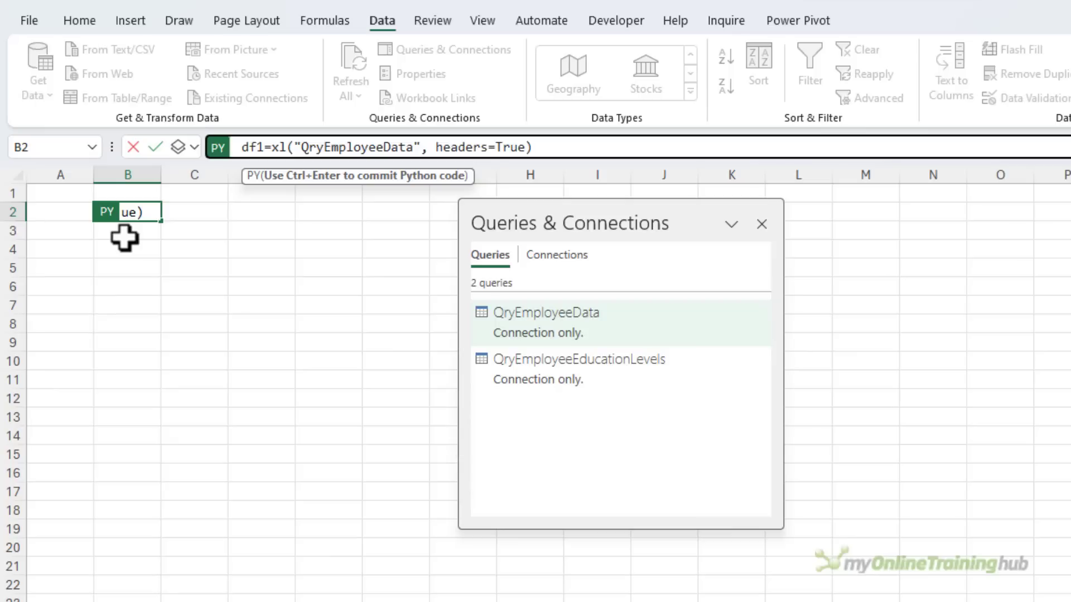
{"action": "key", "text": "ctrl+Return"}
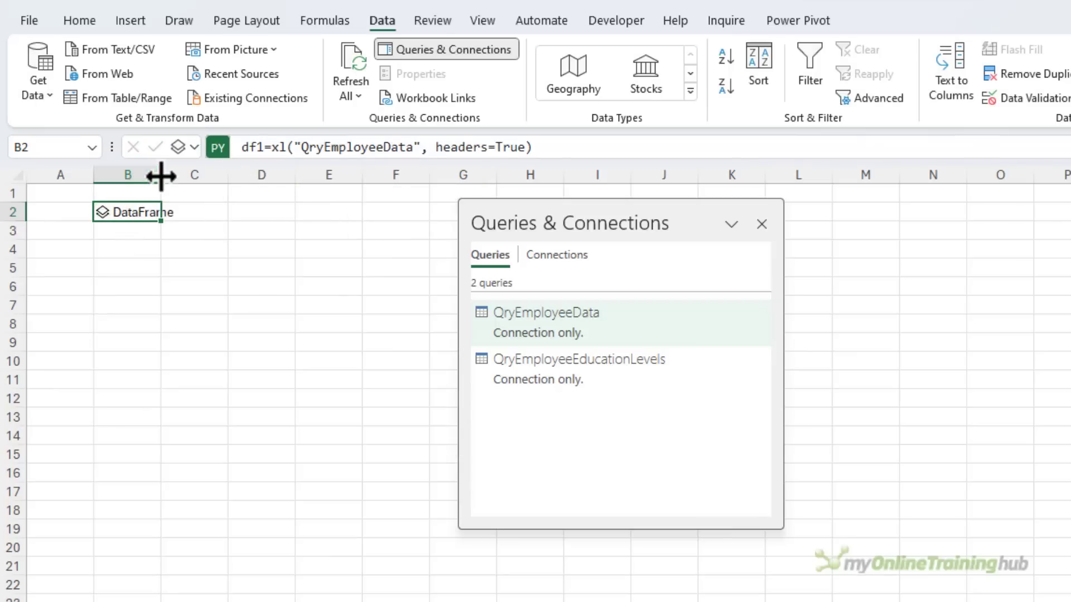
{"action": "left_click_drag", "start_coordinate": [162, 174], "coordinate": [194, 175]}
{"action": "left_click_drag", "start_coordinate": [92, 174], "coordinate": [251, 174]}
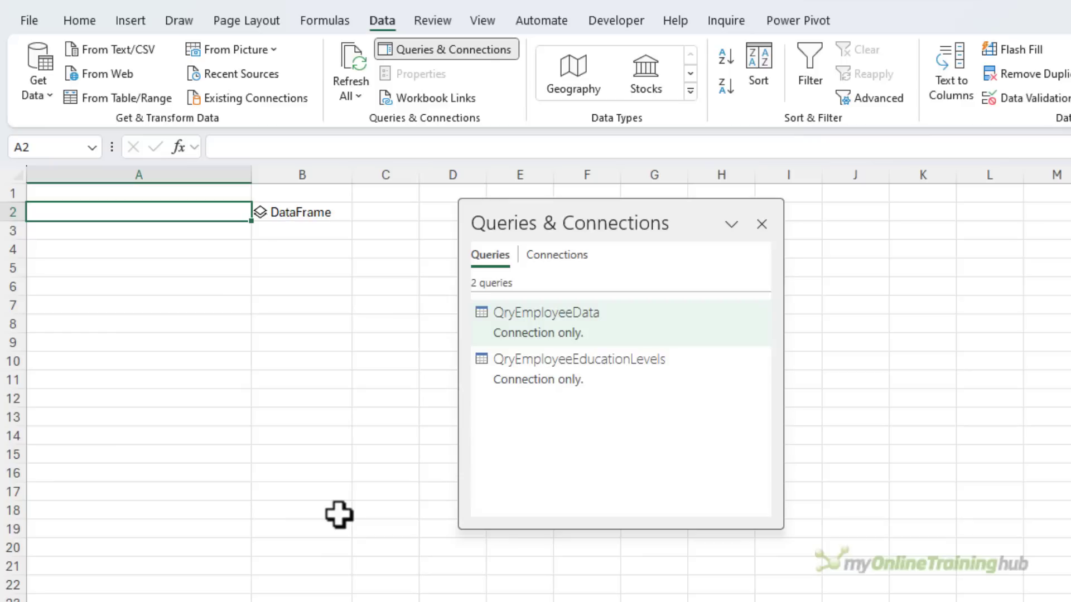
- Enter the label 'df1 (QryEmployeeData)' in cell A2
{"action": "type", "text": "df"}
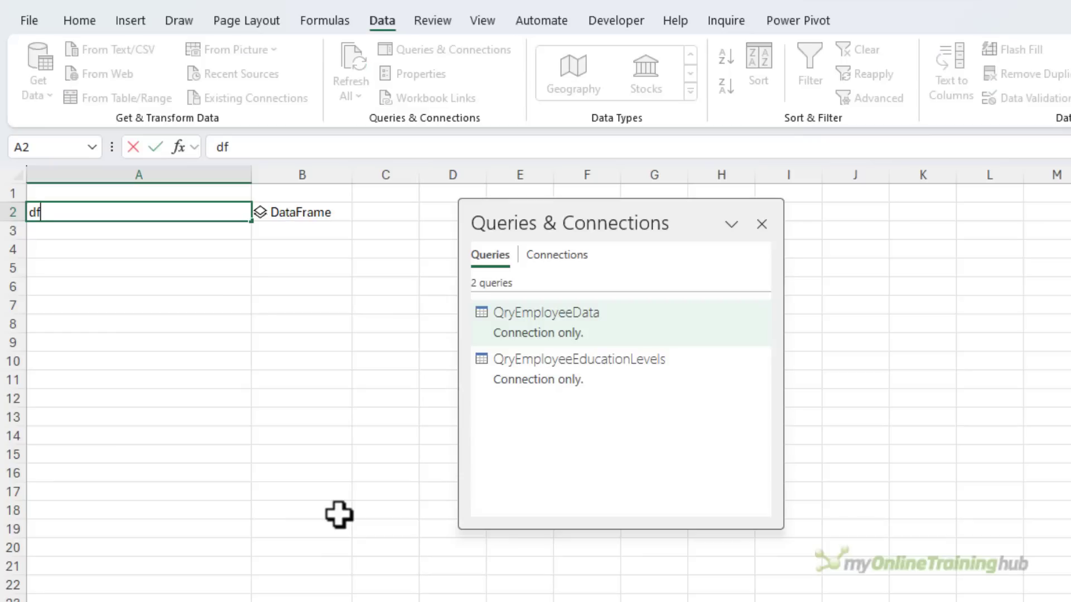
{"action": "type", "text": "1 (QryEmployeeData"}
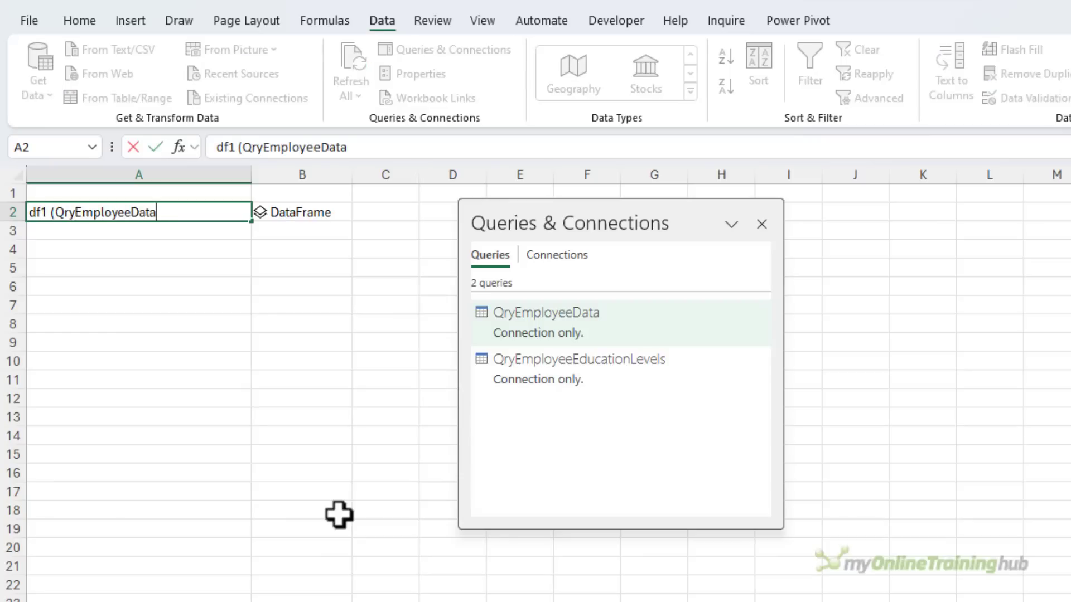
{"action": "type", "text": ")"}
{"action": "key", "text": "Return"}
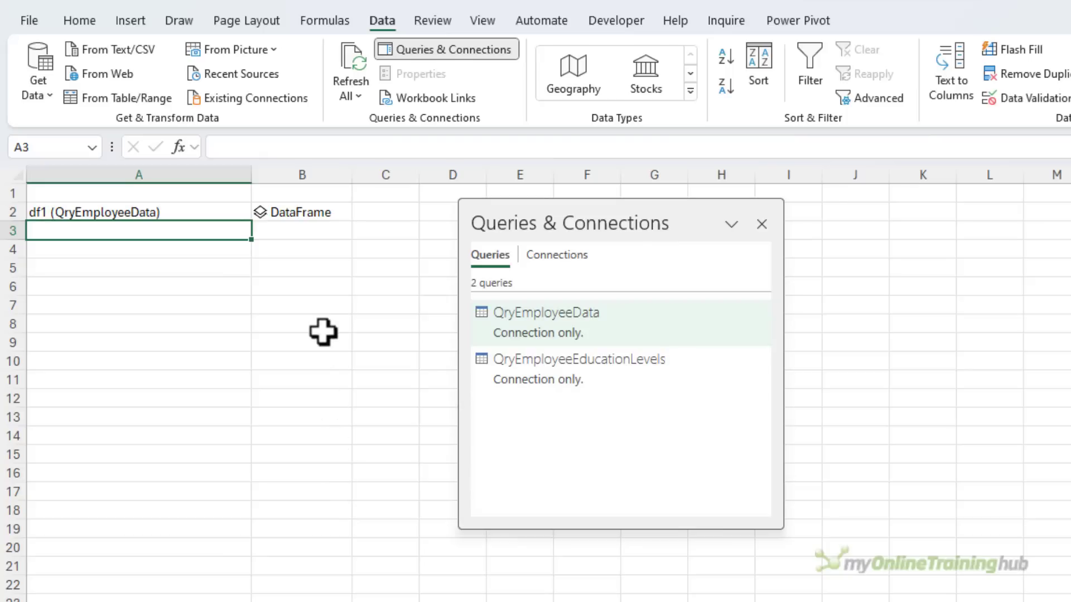
{"action": "left_click", "coordinate": [260, 213]}
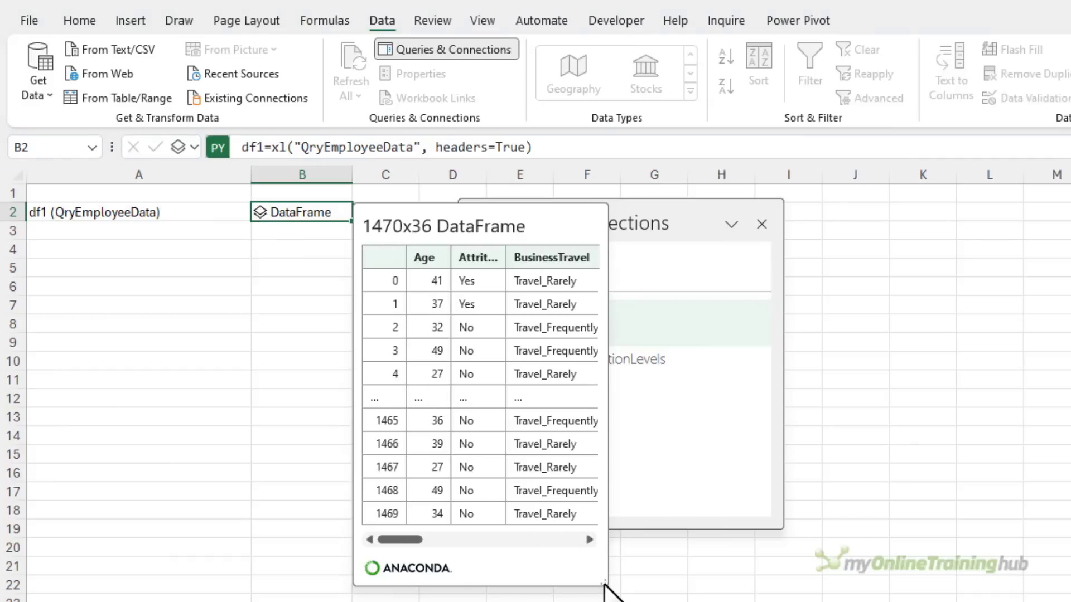
{"action": "left_click_drag", "start_coordinate": [604, 583], "coordinate": [1070, 601]}
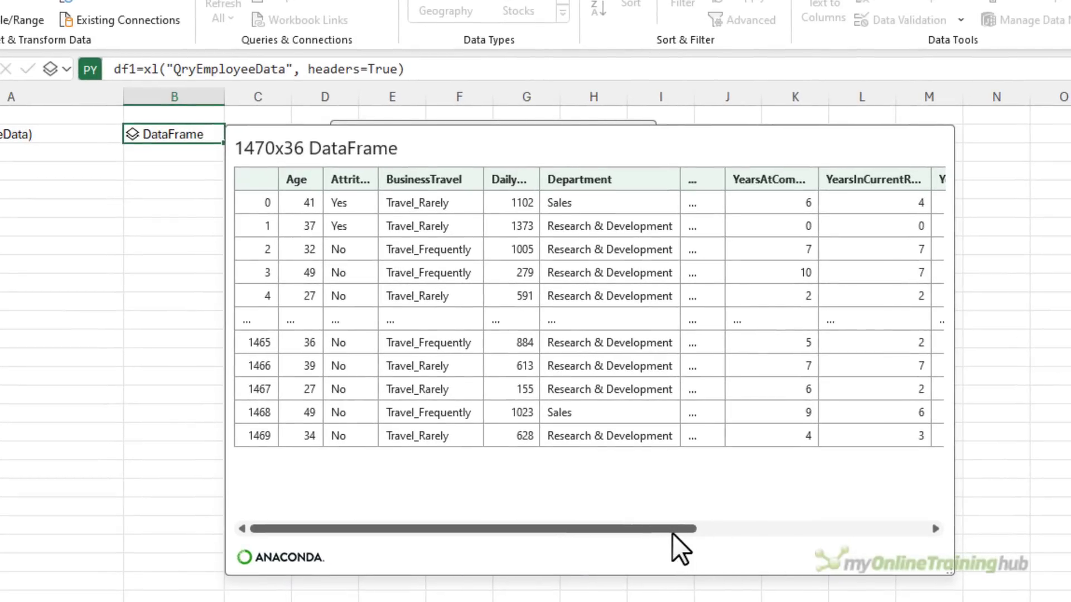
{"action": "left_click_drag", "start_coordinate": [672, 533], "coordinate": [647, 540]}
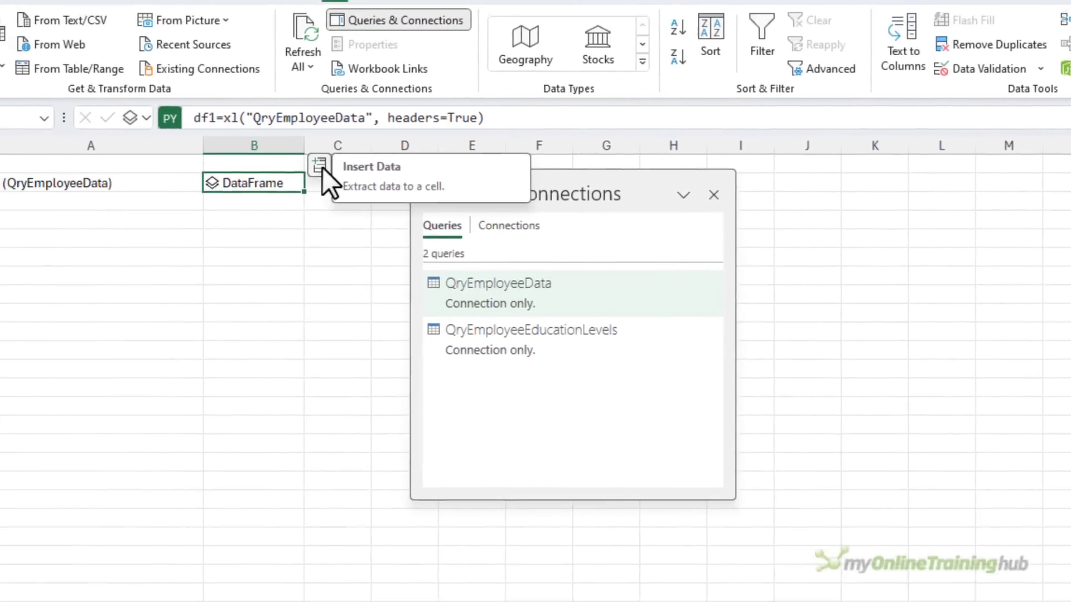
{"action": "left_click", "coordinate": [320, 166]}
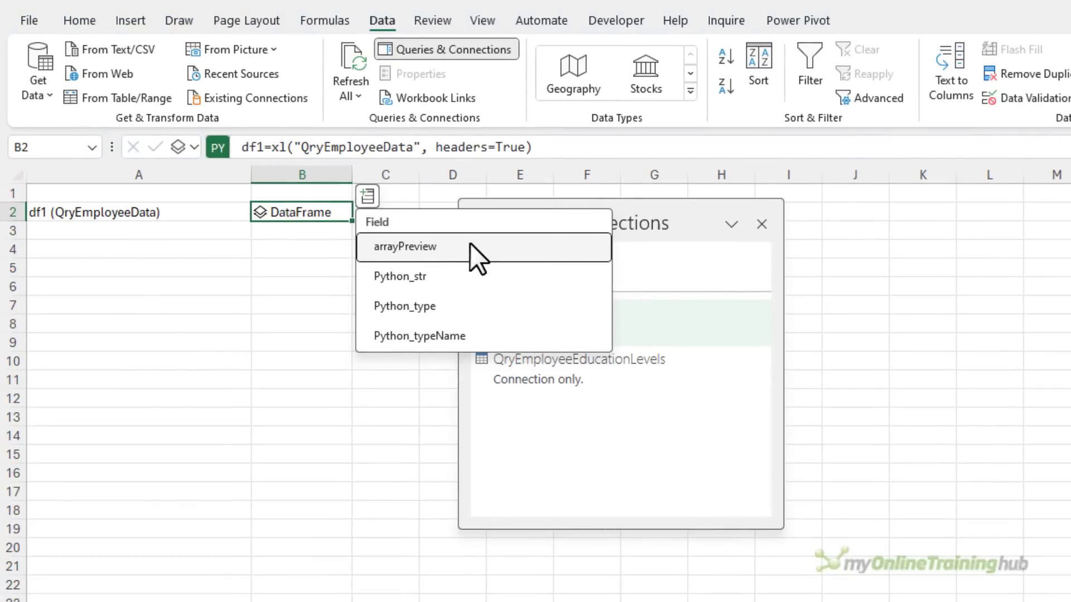
{"action": "key", "text": "Down"}
{"action": "key", "text": "Down"}
{"action": "key", "text": "Down"}
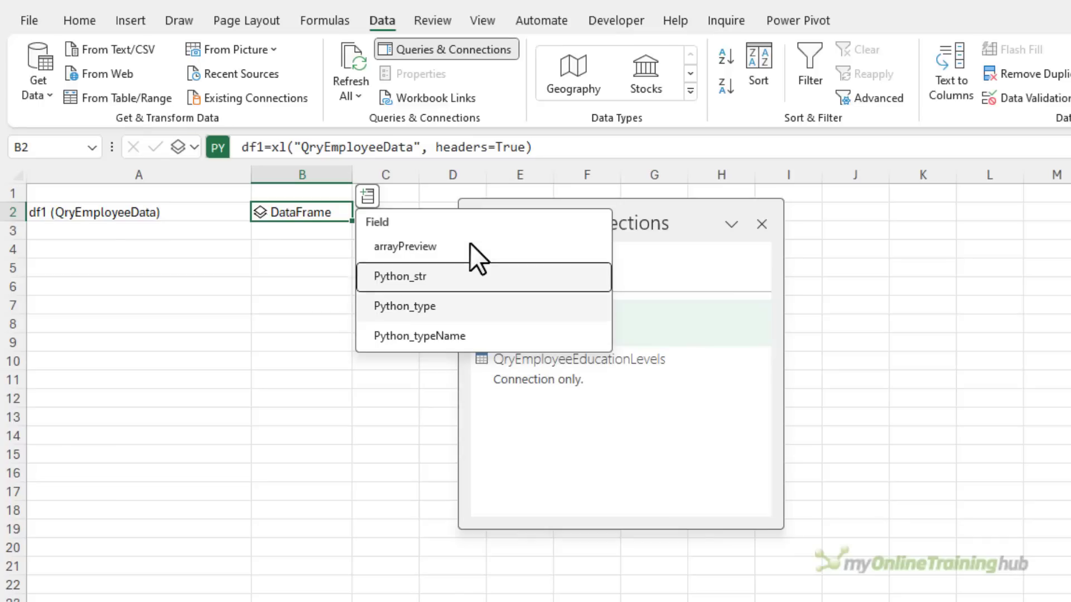
{"action": "left_click", "coordinate": [298, 249]}
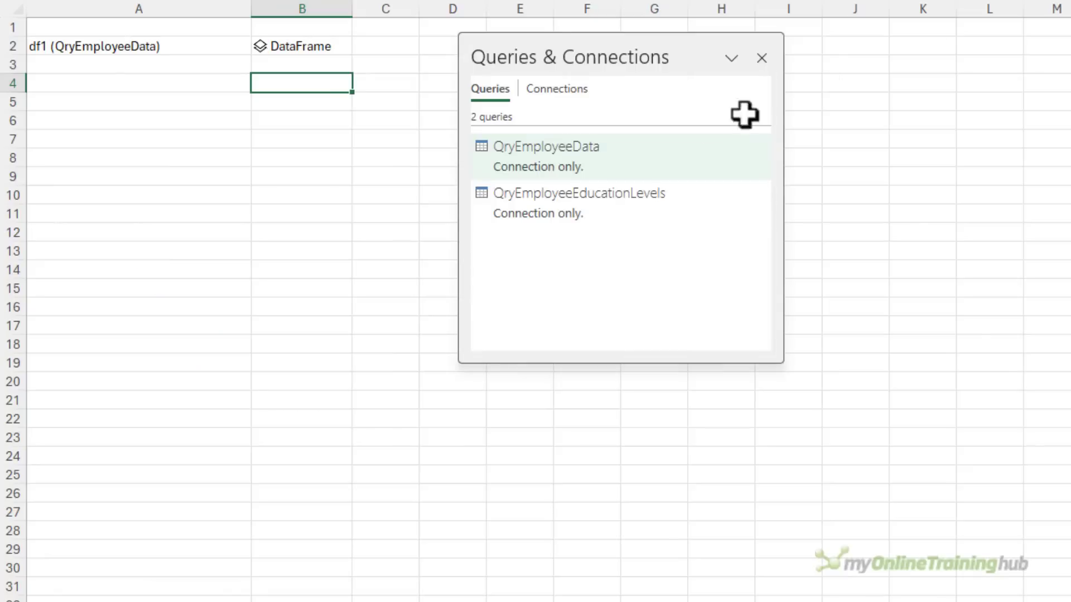
- Load QryEmployeeData as a PivotTable report at cell D2 and close the Queries & Connections pane
{"action": "right_click", "coordinate": [590, 163]}
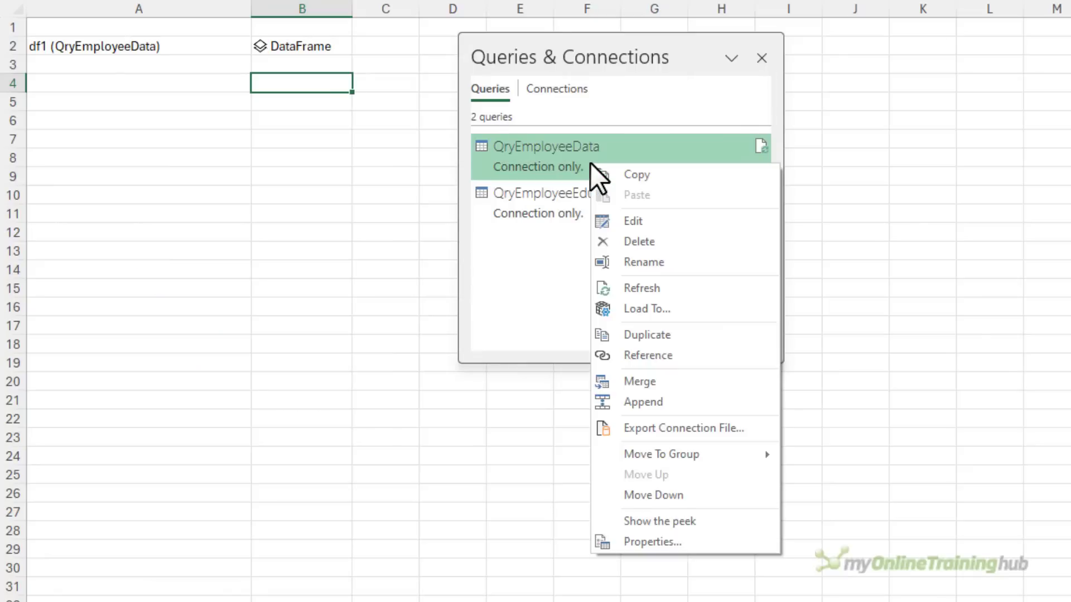
{"action": "left_click", "coordinate": [678, 310]}
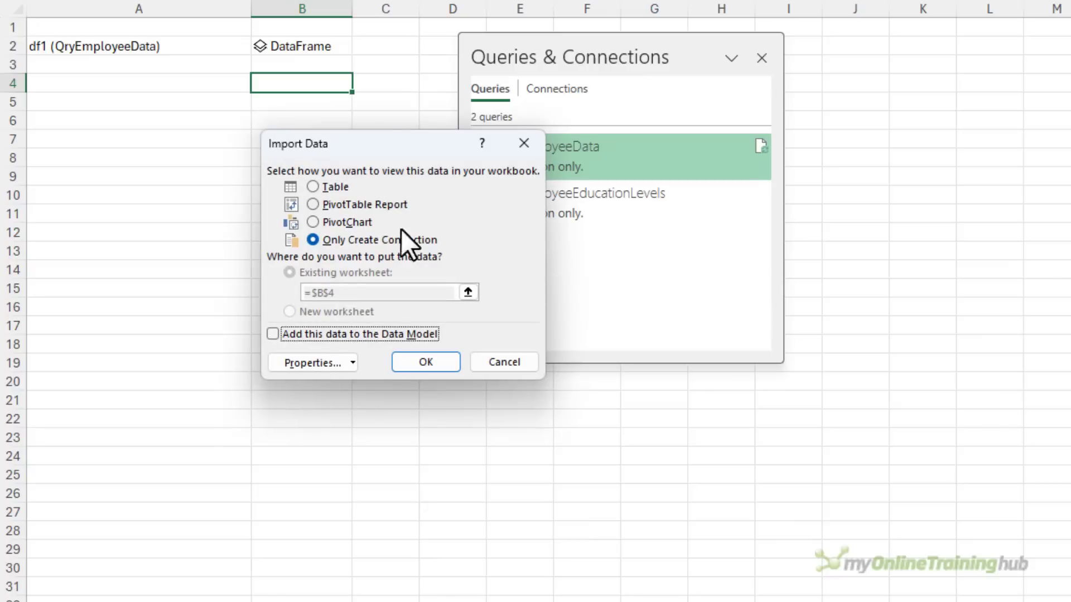
{"action": "left_click", "coordinate": [324, 204]}
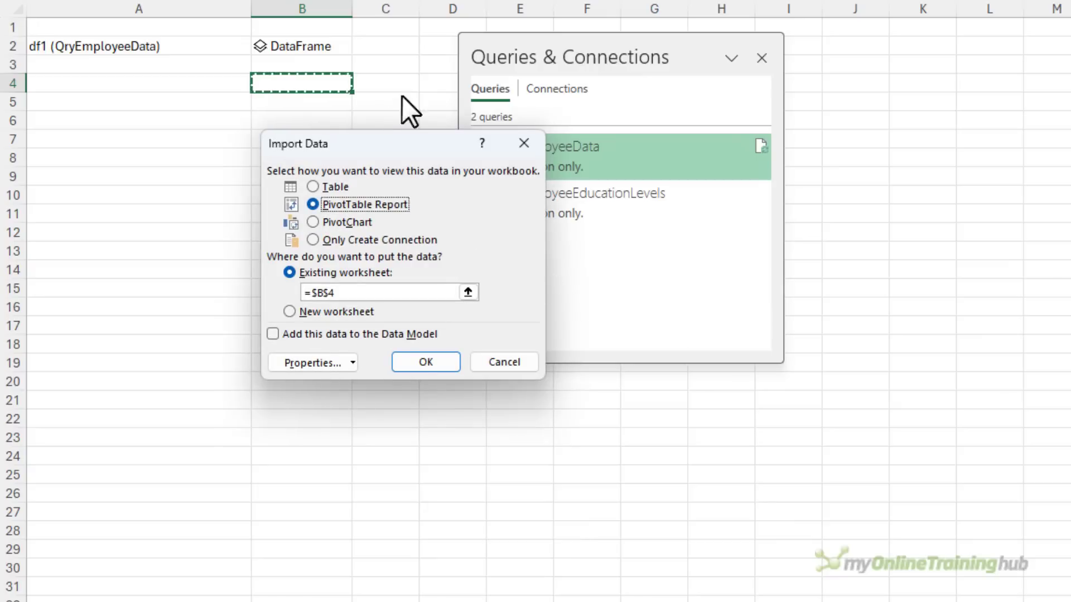
{"action": "left_click", "coordinate": [431, 54]}
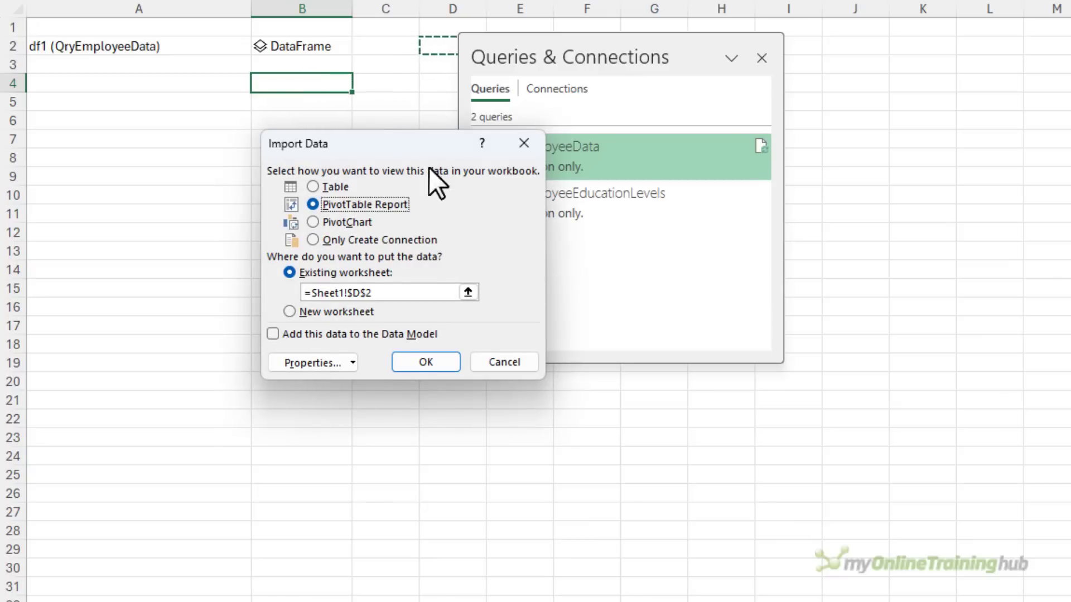
{"action": "left_click", "coordinate": [426, 362]}
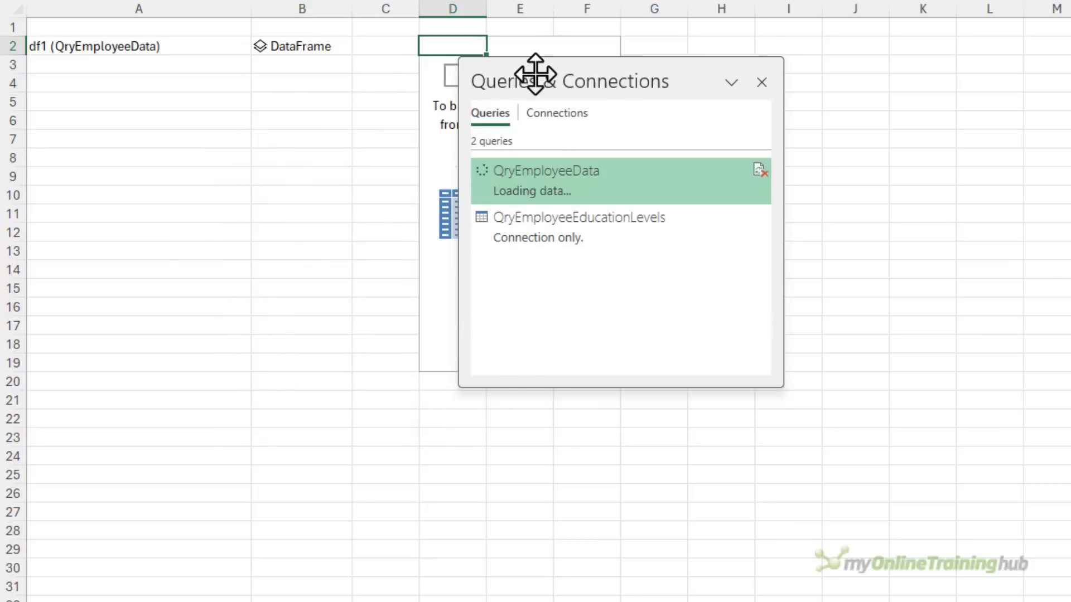
{"action": "left_click_drag", "start_coordinate": [621, 50], "coordinate": [842, 71]}
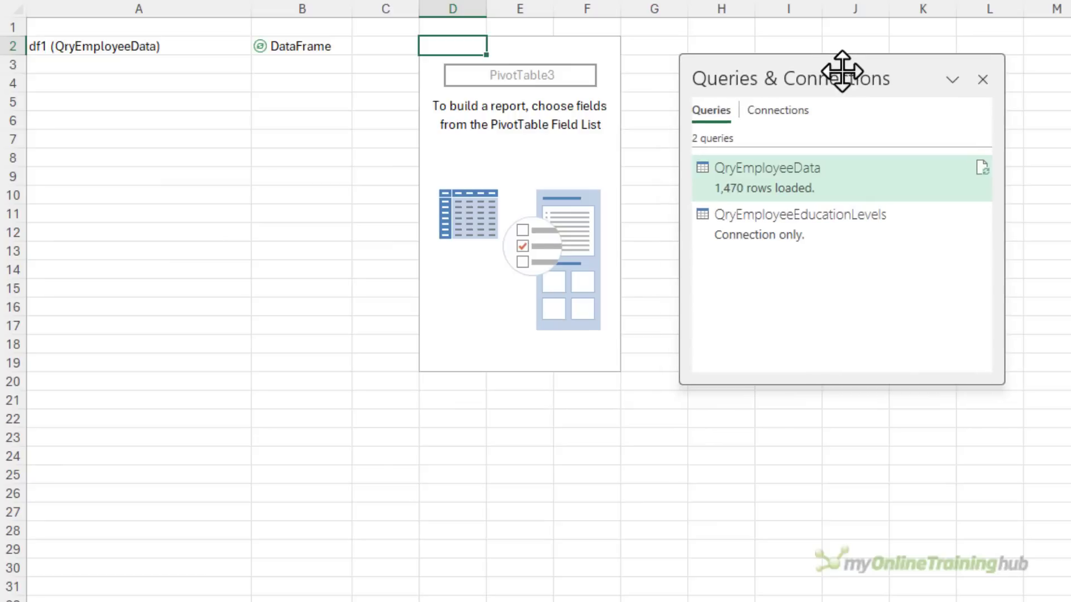
{"action": "left_click", "coordinate": [983, 79]}
- Add the EducationLevelName field to the PivotTable rows
{"action": "left_click_drag", "start_coordinate": [760, 66], "coordinate": [769, 62]}
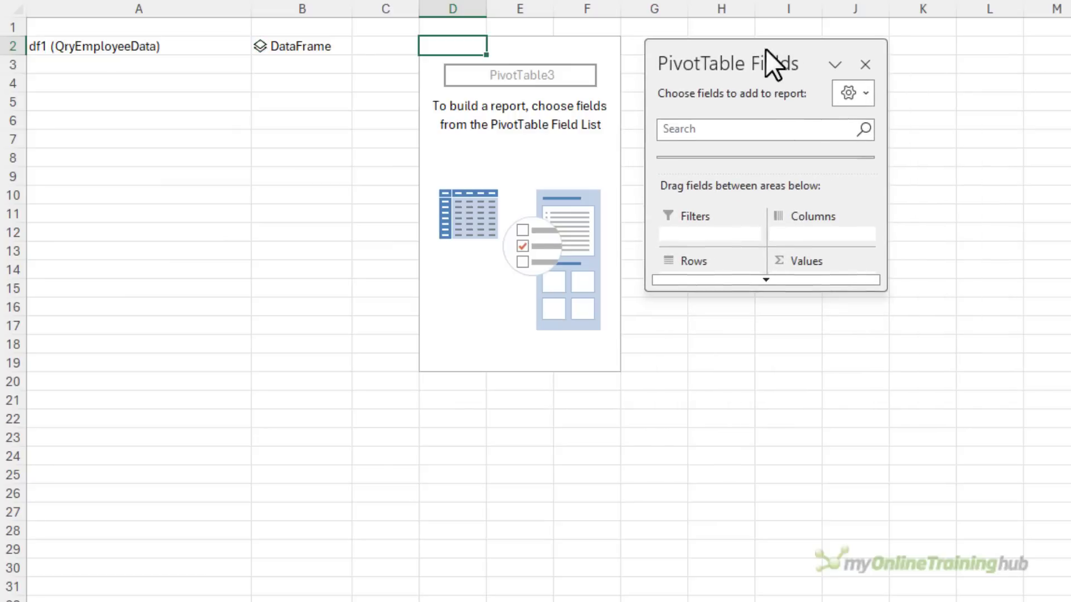
{"action": "left_click", "coordinate": [755, 292]}
{"action": "left_click", "coordinate": [553, 223]}
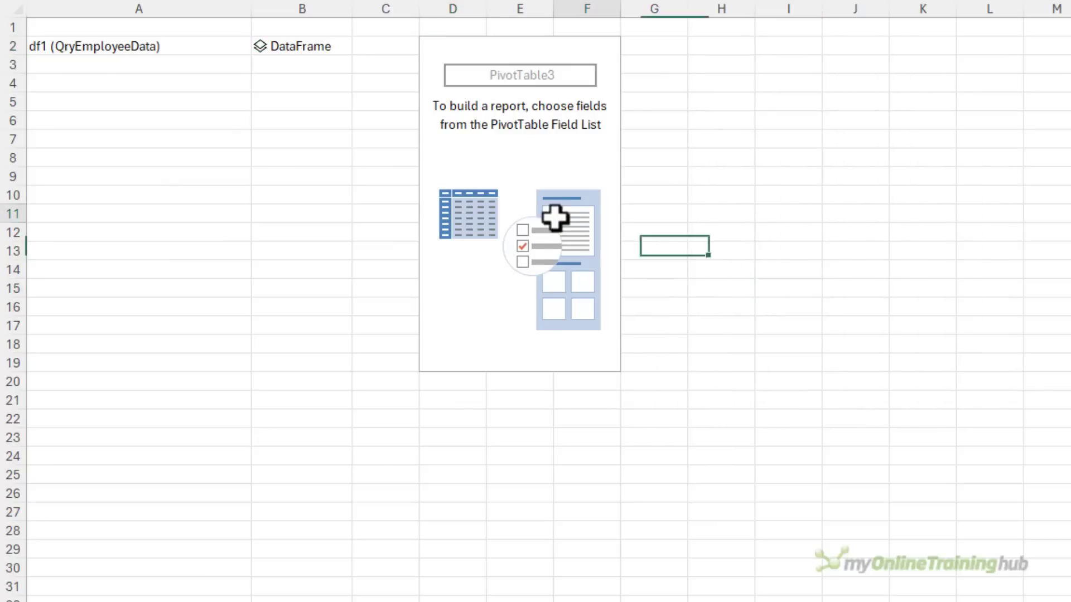
{"action": "left_click_drag", "start_coordinate": [760, 446], "coordinate": [765, 593]}
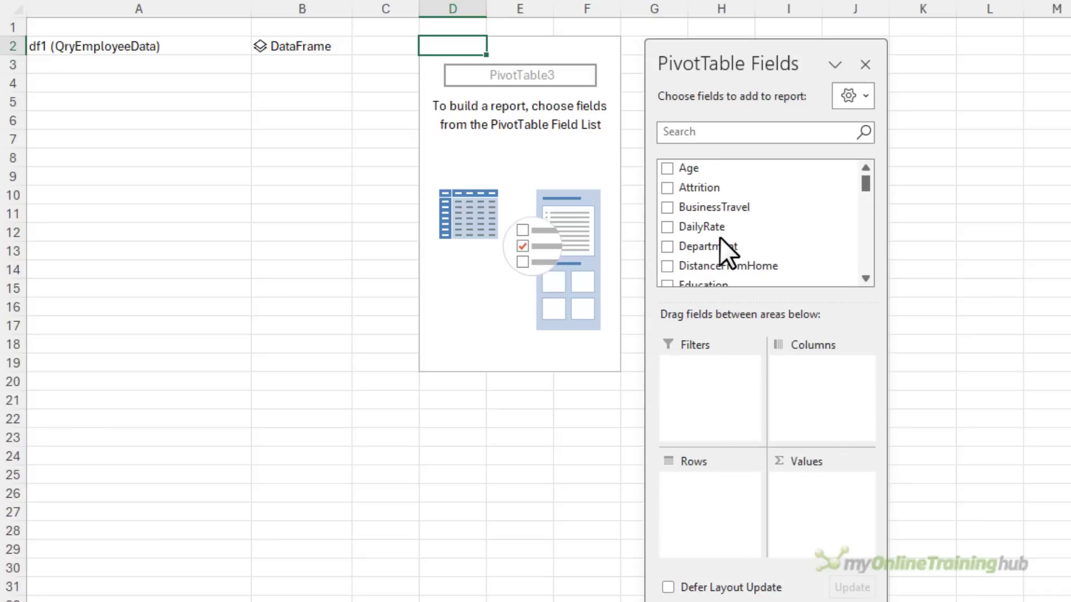
{"action": "scroll", "coordinate": [721, 237], "scroll_direction": "down", "scroll_amount": 2}
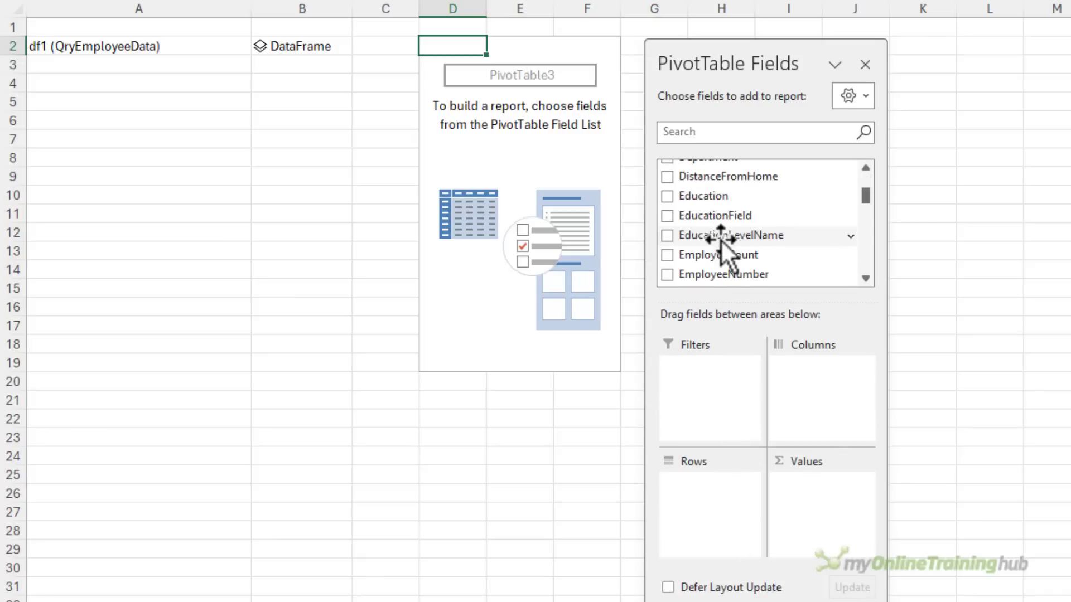
{"action": "left_click_drag", "start_coordinate": [721, 237], "coordinate": [724, 486]}
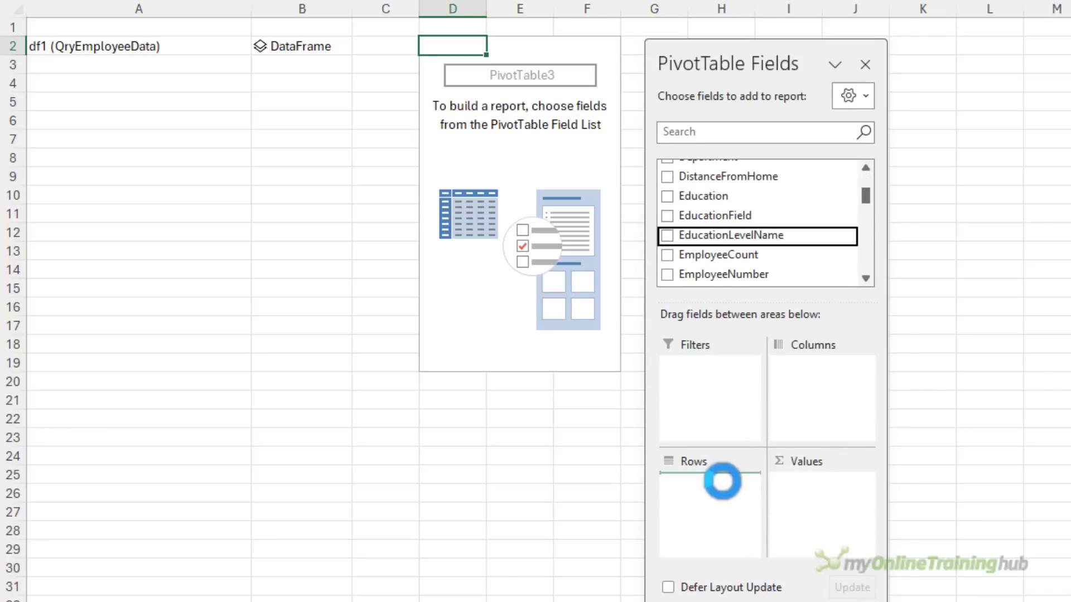
- Remove the grand total, rename Row Labels to 'Education Level', and autofit column D
{"action": "right_click", "coordinate": [465, 161]}
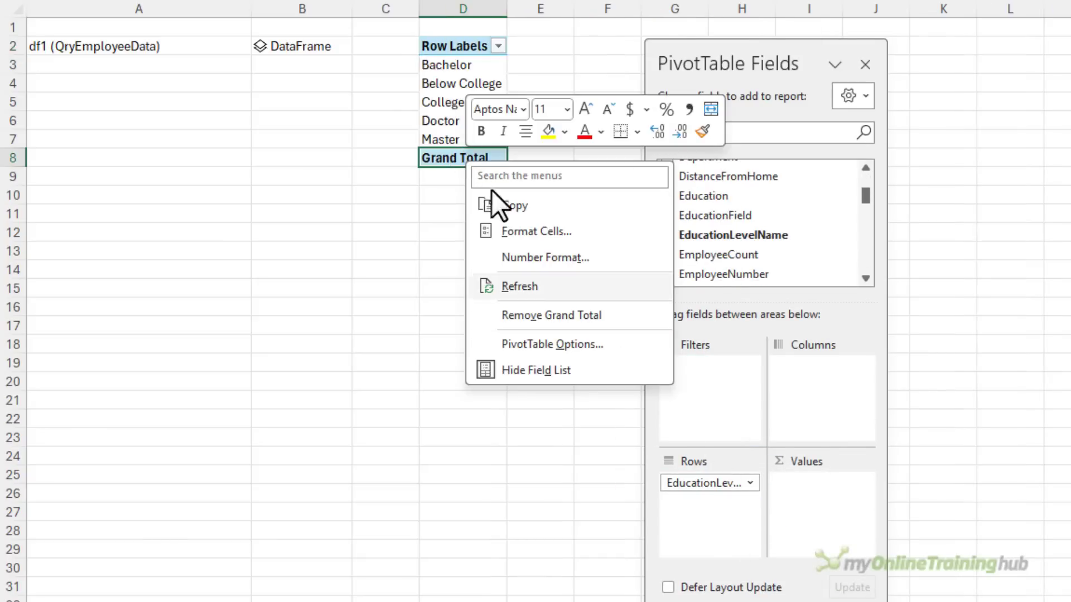
{"action": "left_click", "coordinate": [617, 321]}
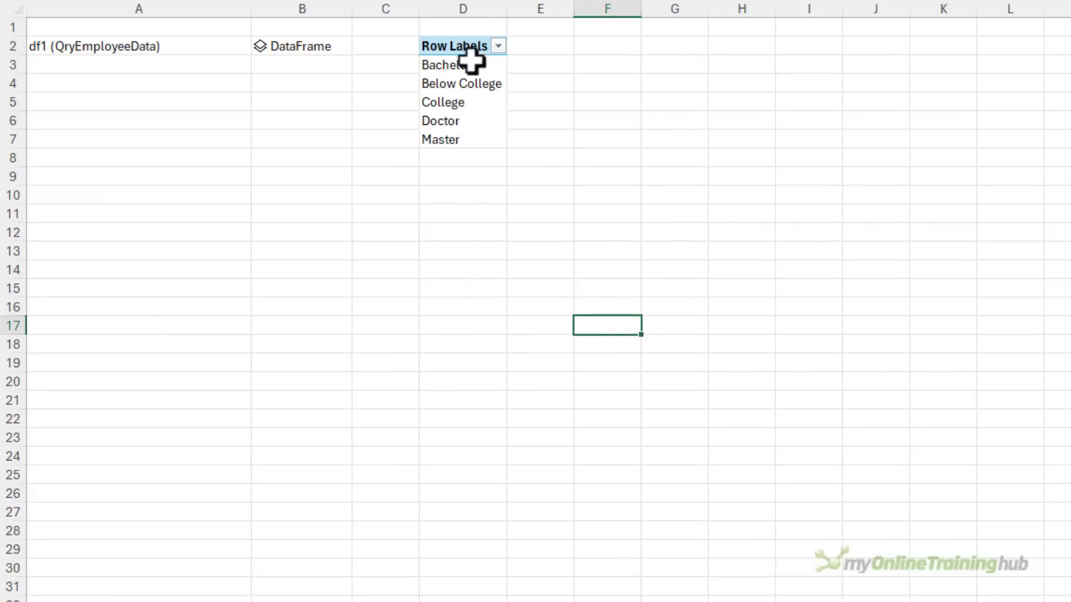
{"action": "left_click", "coordinate": [463, 50]}
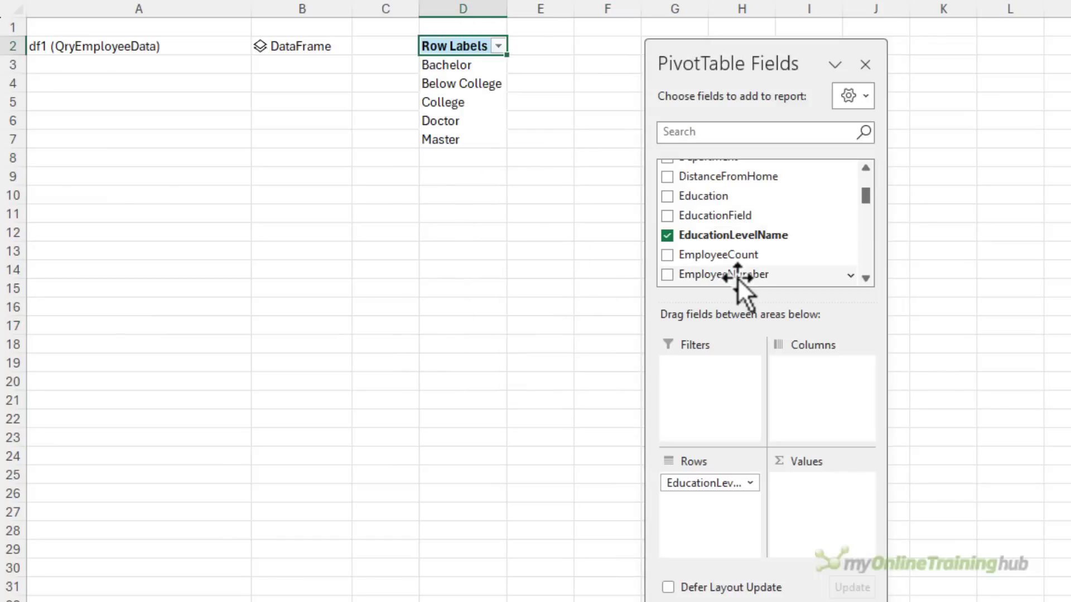
{"action": "type", "text": "Education Level"}
{"action": "key", "text": "Return"}
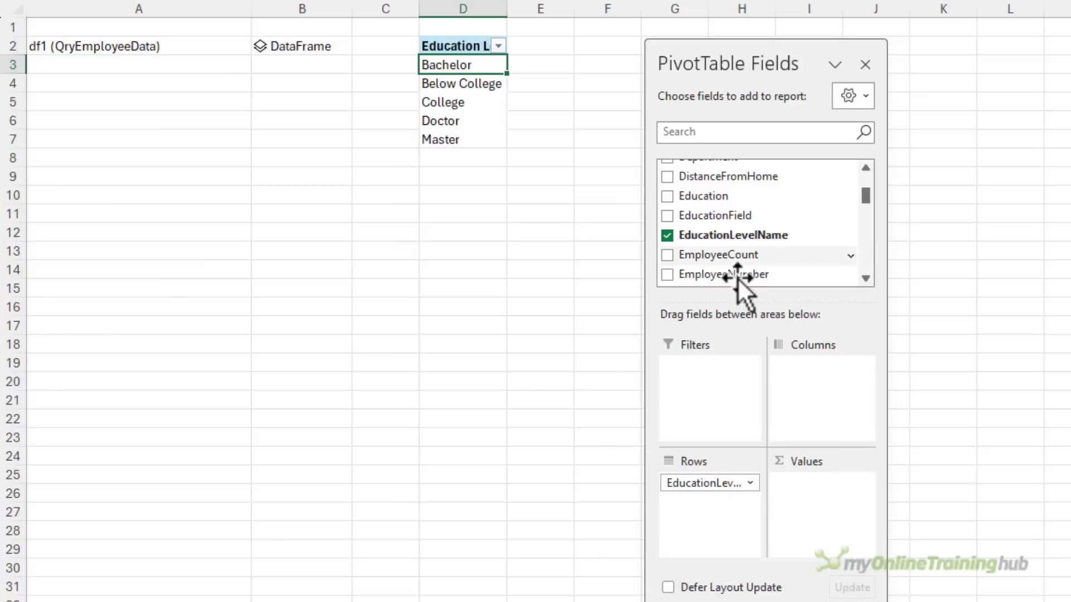
{"action": "double_click", "coordinate": [507, 8]}
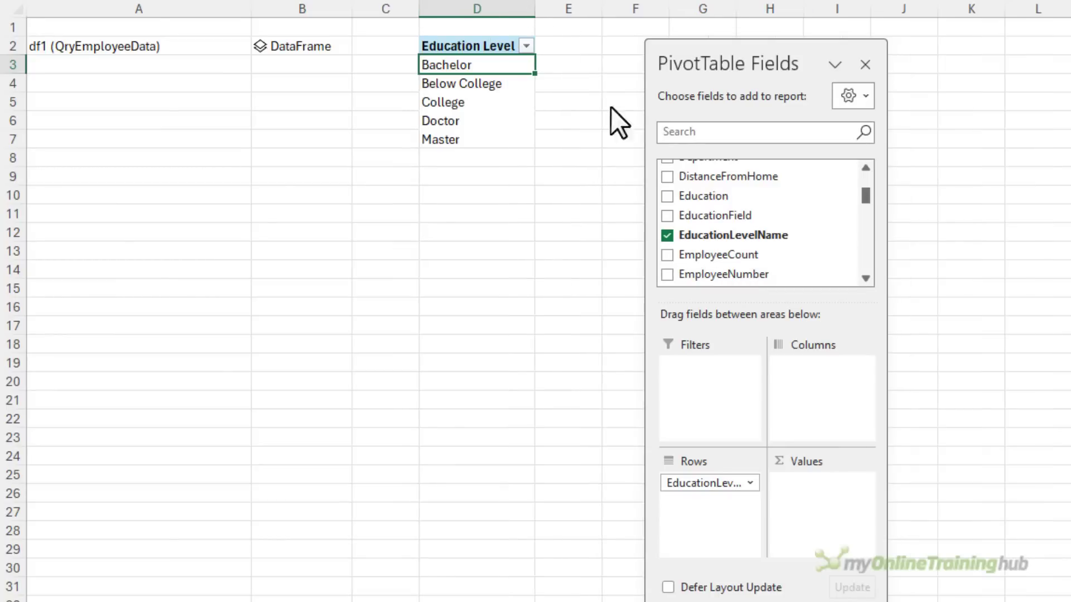
- Add a slicer for EducationLevelName and move it beside columns A and B
{"action": "right_click", "coordinate": [742, 237]}
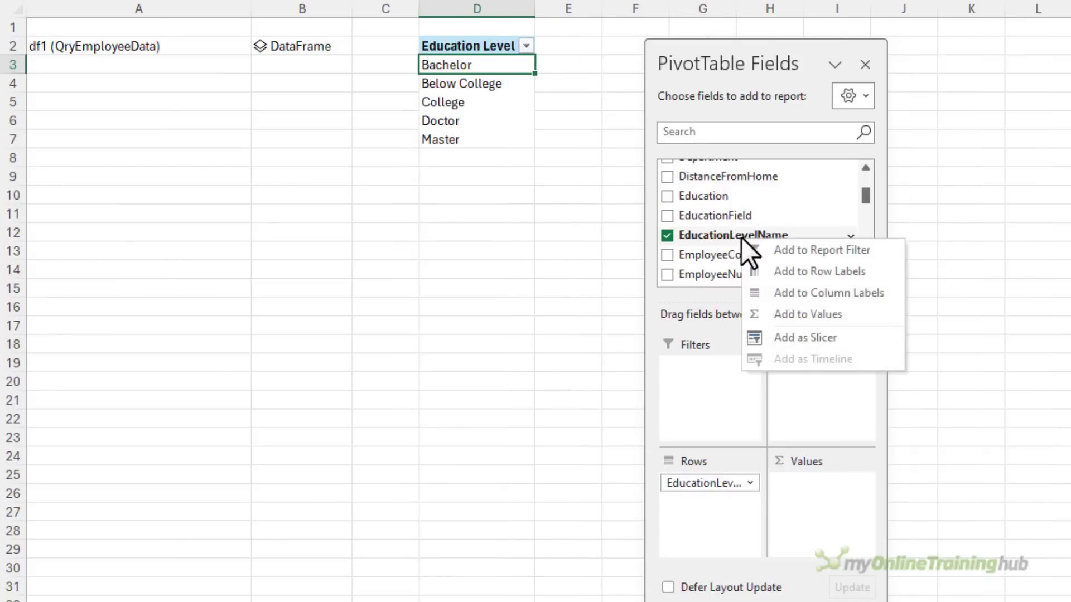
{"action": "left_click", "coordinate": [878, 339]}
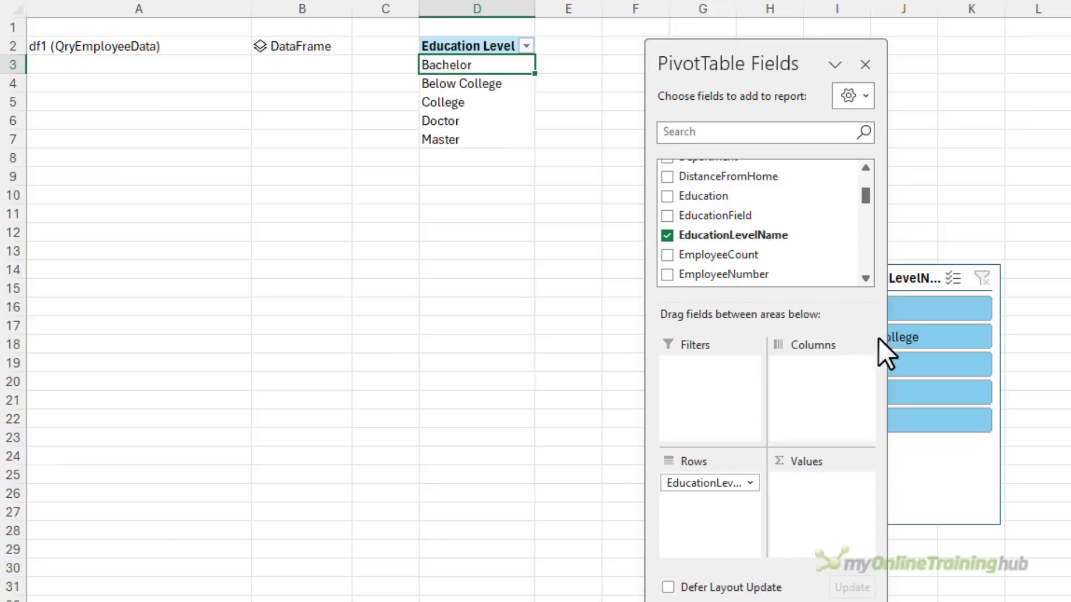
{"action": "left_click_drag", "start_coordinate": [908, 276], "coordinate": [217, 142]}
- Change the slicer caption to 'Education Level' in Slicer Settings
{"action": "right_click", "coordinate": [159, 132]}
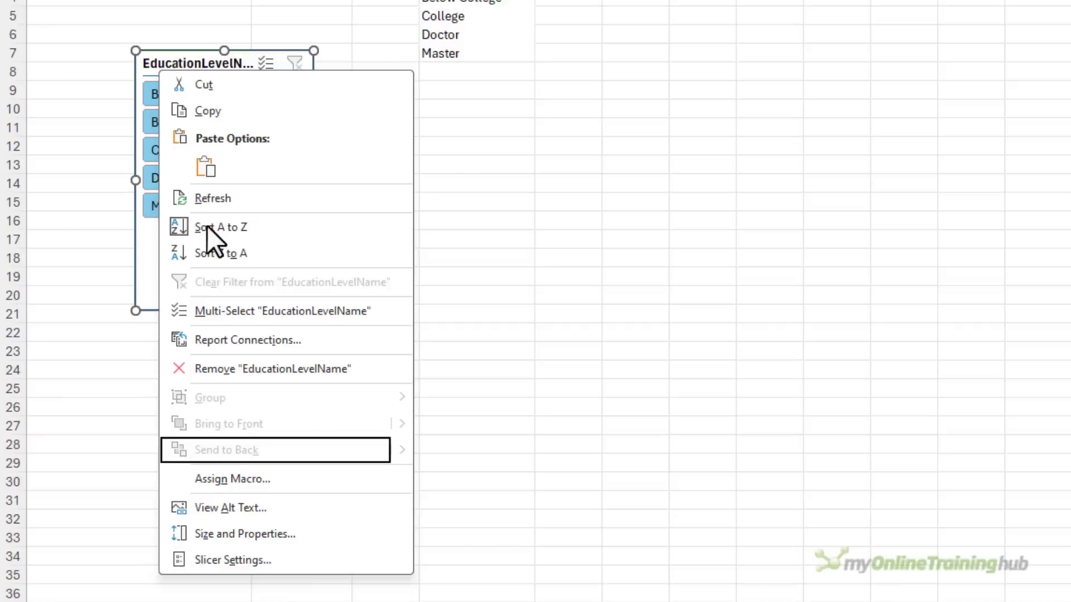
{"action": "left_click", "coordinate": [310, 557]}
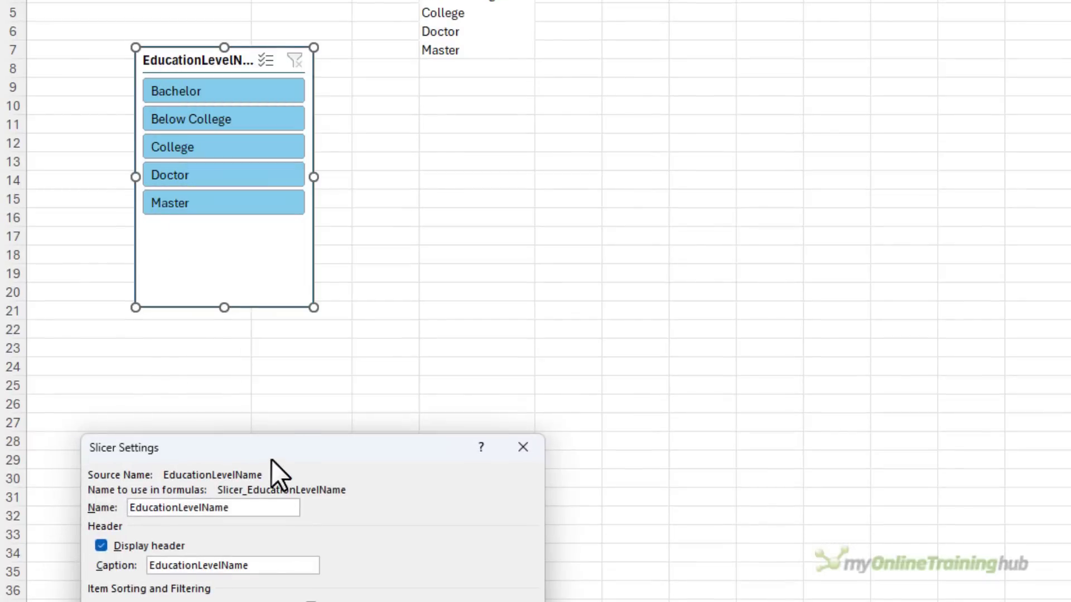
{"action": "left_click_drag", "start_coordinate": [271, 460], "coordinate": [329, 53]}
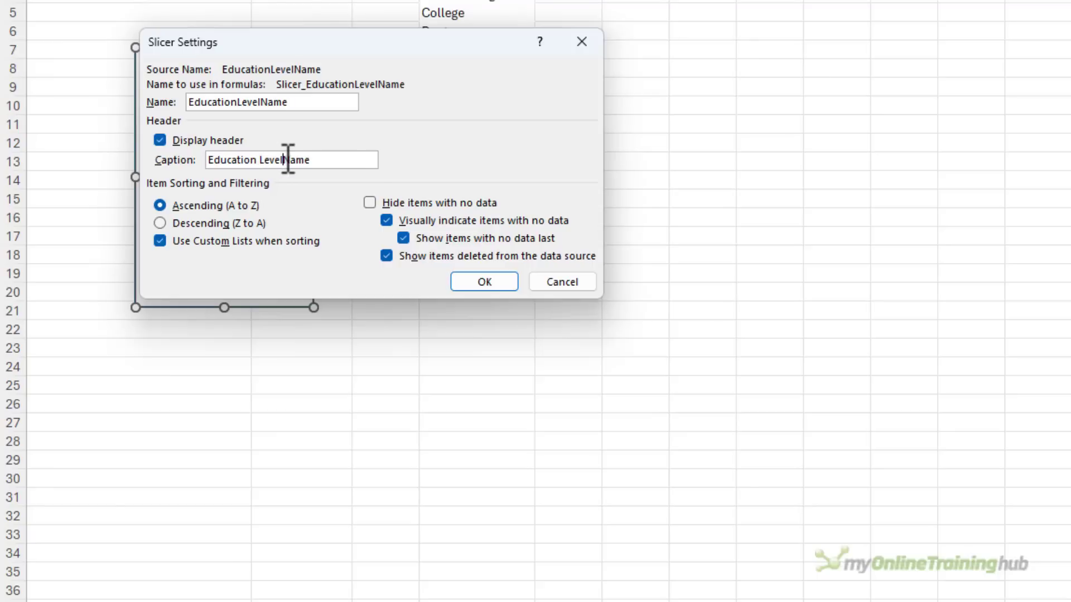
{"action": "left_click_drag", "start_coordinate": [283, 161], "coordinate": [375, 162]}
{"action": "key", "text": "BackSpace"}
{"action": "key", "text": "Return"}
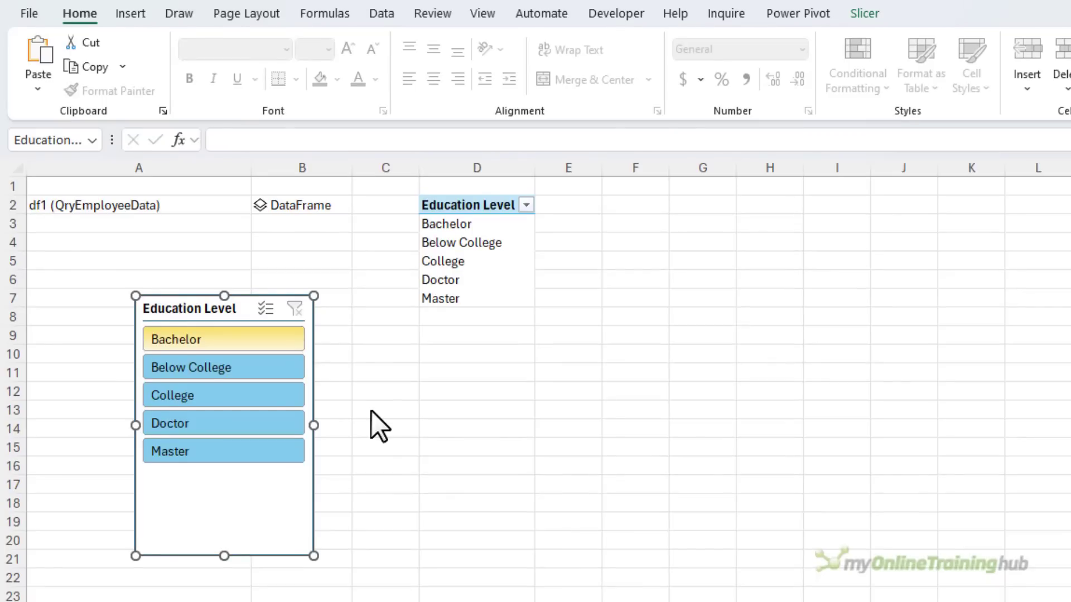
- Test the slicer on Bachelor, Below College and College, then clear its filter
{"action": "left_click_drag", "start_coordinate": [263, 341], "coordinate": [260, 389]}
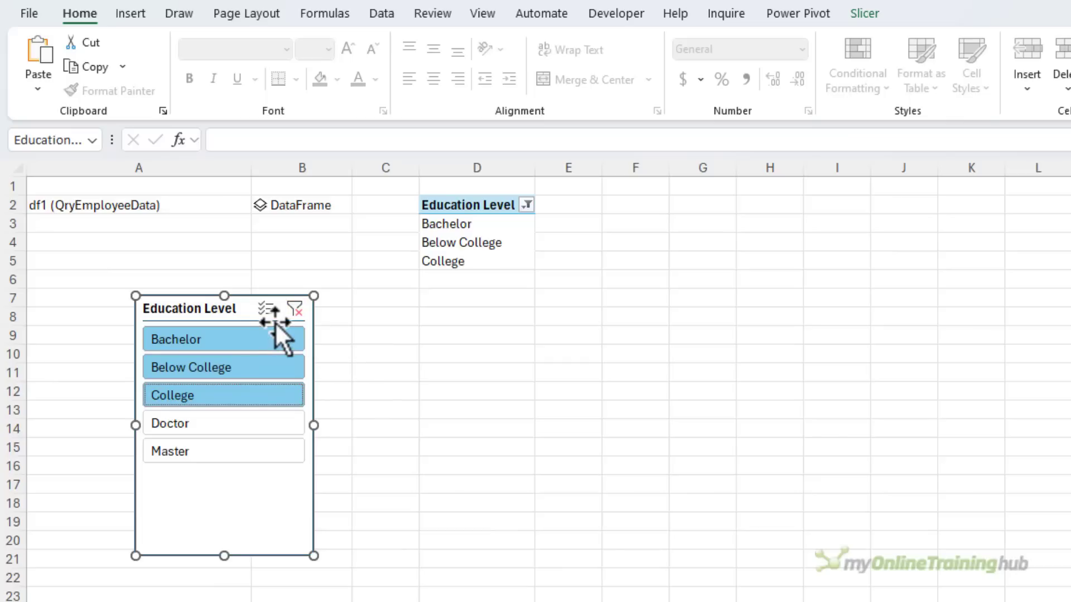
{"action": "left_click", "coordinate": [299, 316]}
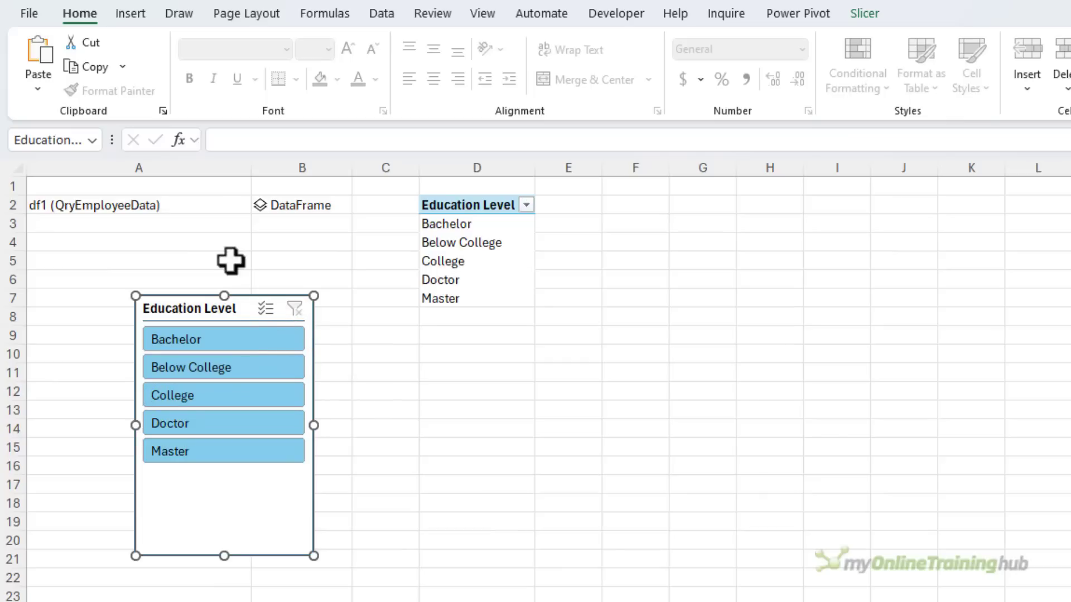
{"action": "left_click", "coordinate": [230, 226]}
- Create df2=xl("D2:D7", headers=True) as a Python DataFrame in cell B3 and preview it
{"action": "left_click", "coordinate": [268, 225]}
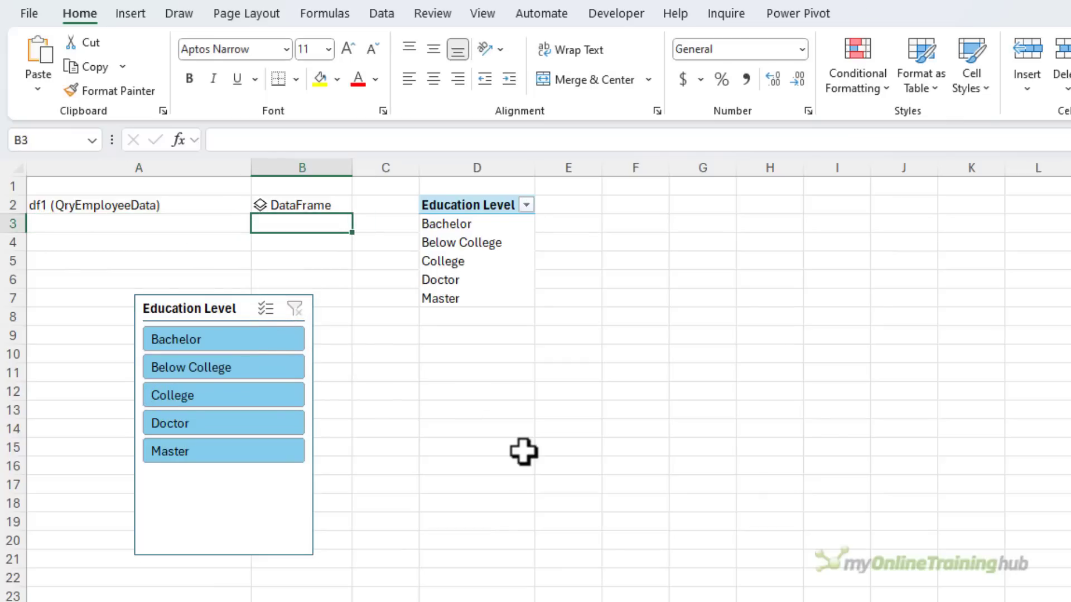
{"action": "key", "text": "ctrl+alt+shift+p"}
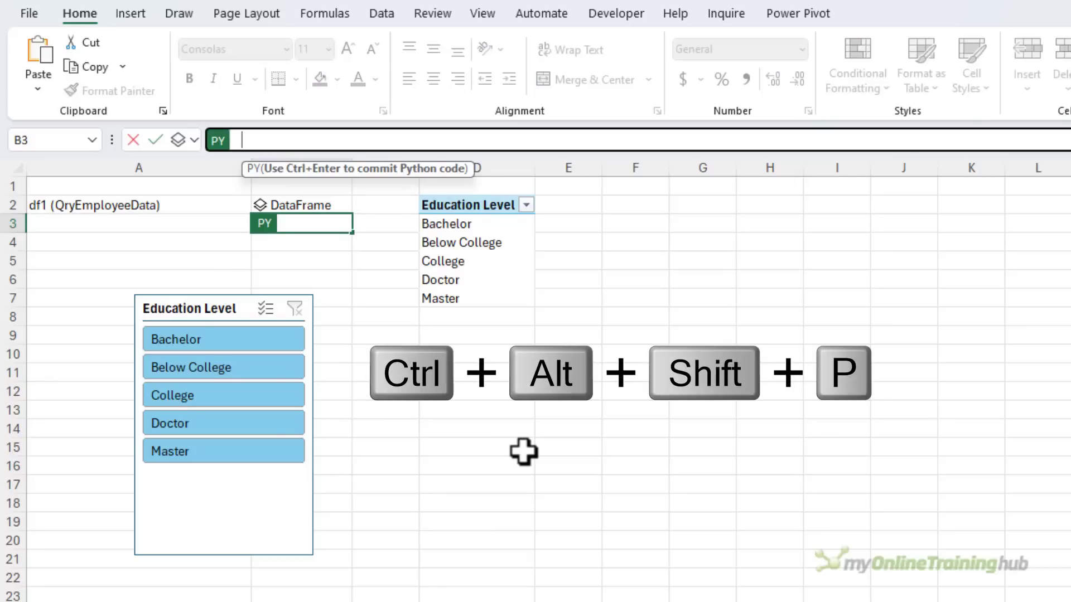
{"action": "type", "text": "df"}
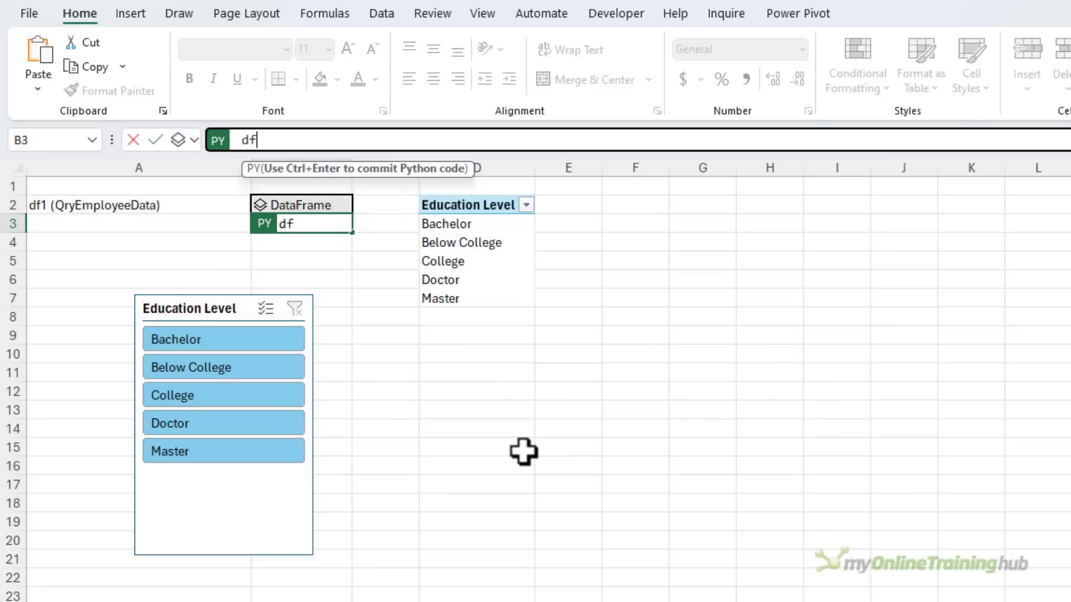
{"action": "type", "text": "2="}
{"action": "left_click_drag", "start_coordinate": [461, 205], "coordinate": [461, 299]}
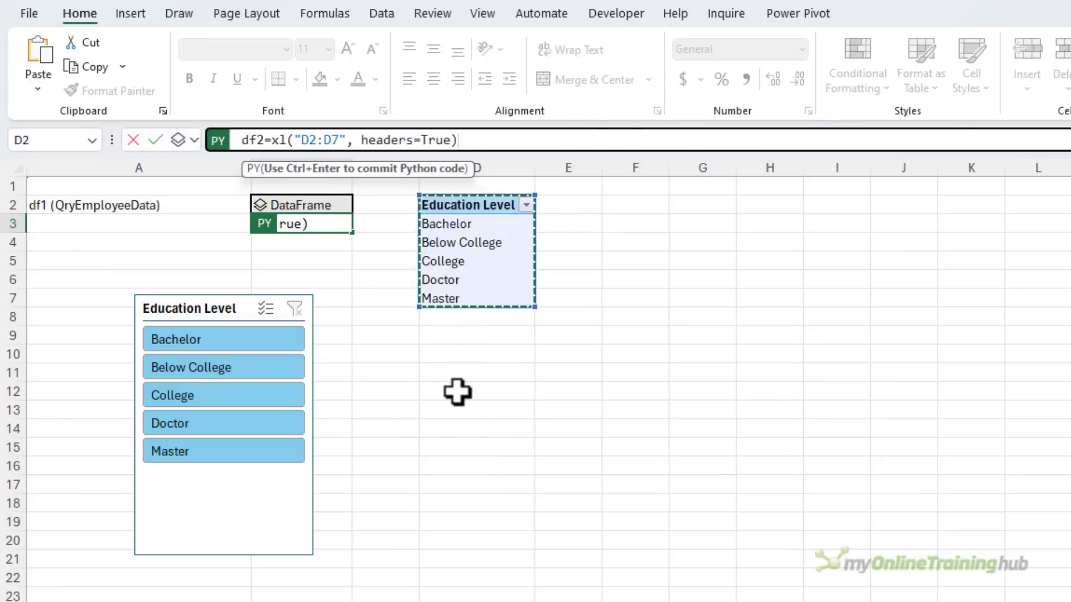
{"action": "key", "text": "ctrl+Return"}
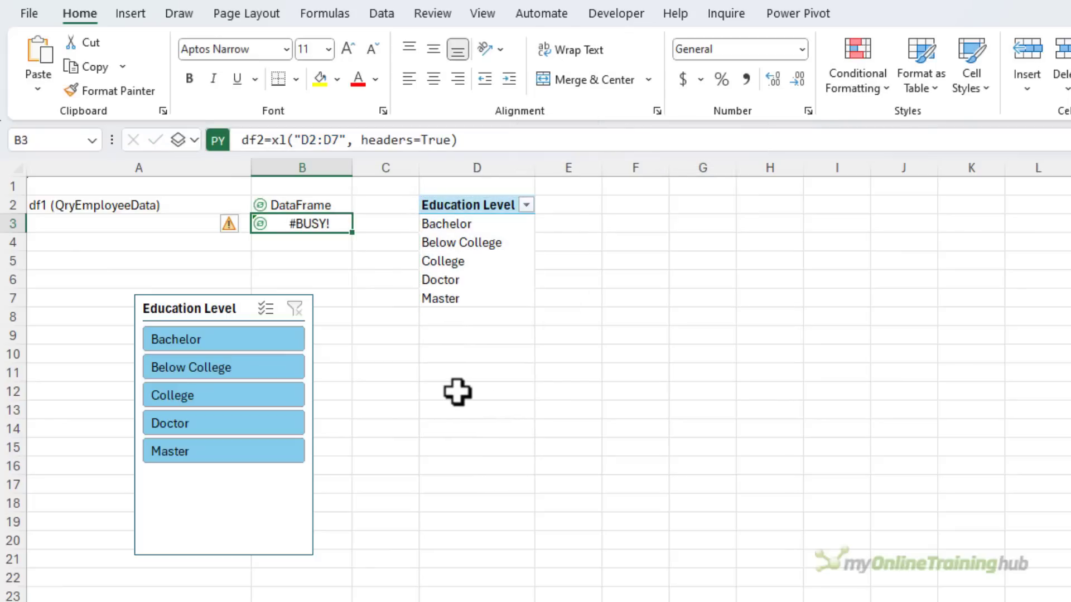
{"action": "left_click", "coordinate": [260, 224]}
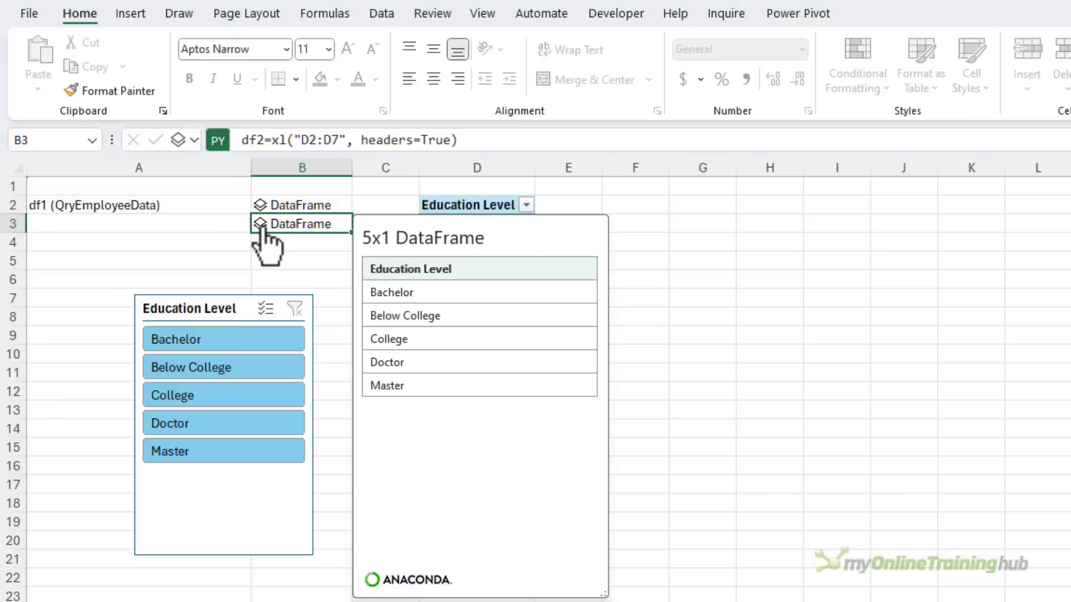
{"action": "key", "text": "Escape"}
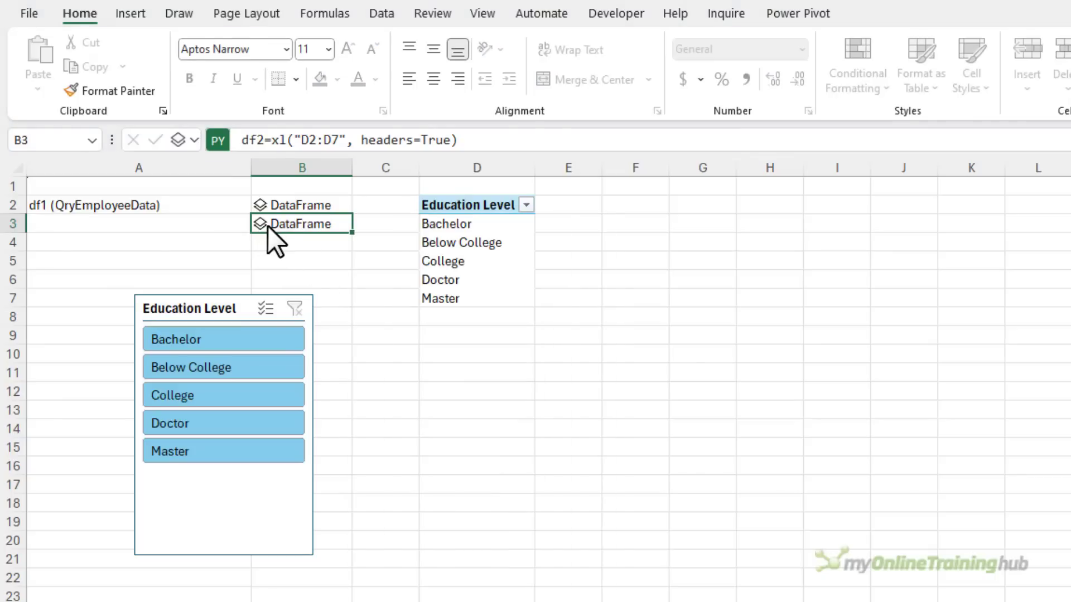
- Filter the slicer to Bachelor and Below College and check the updated B3 DataFrame
{"action": "left_click", "coordinate": [228, 334]}
{"action": "left_click", "coordinate": [226, 364], "text": "ctrl"}
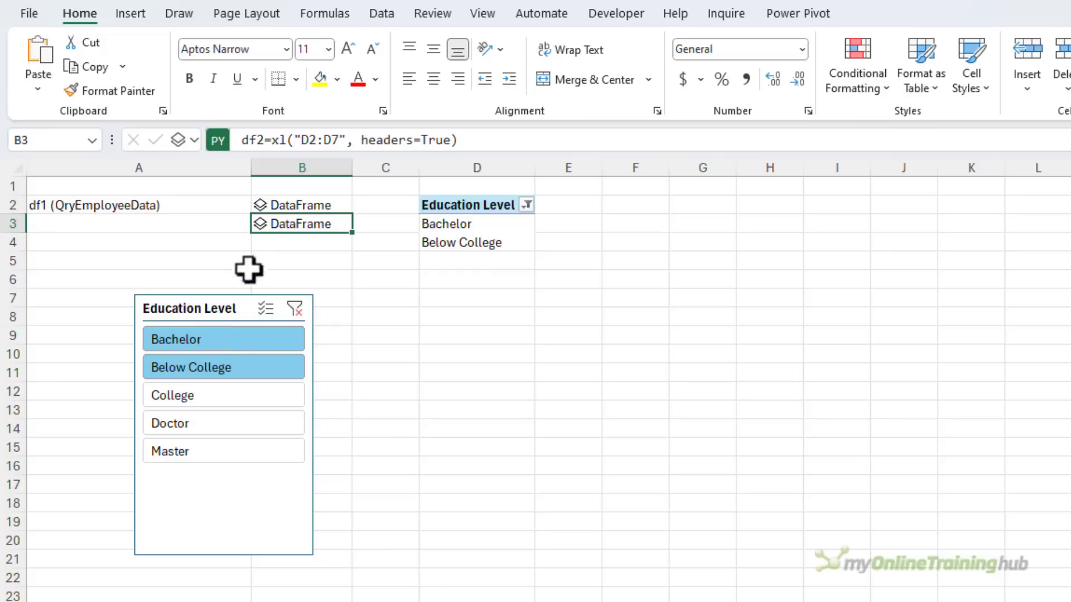
{"action": "left_click", "coordinate": [260, 223]}
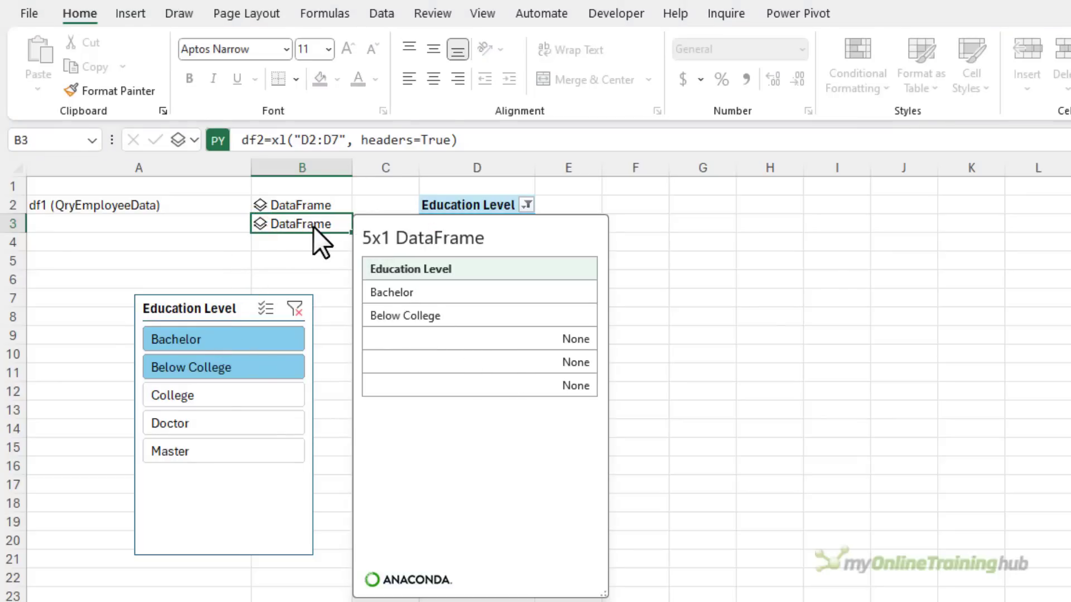
{"action": "key", "text": "Escape"}
{"action": "key", "text": "F2"}
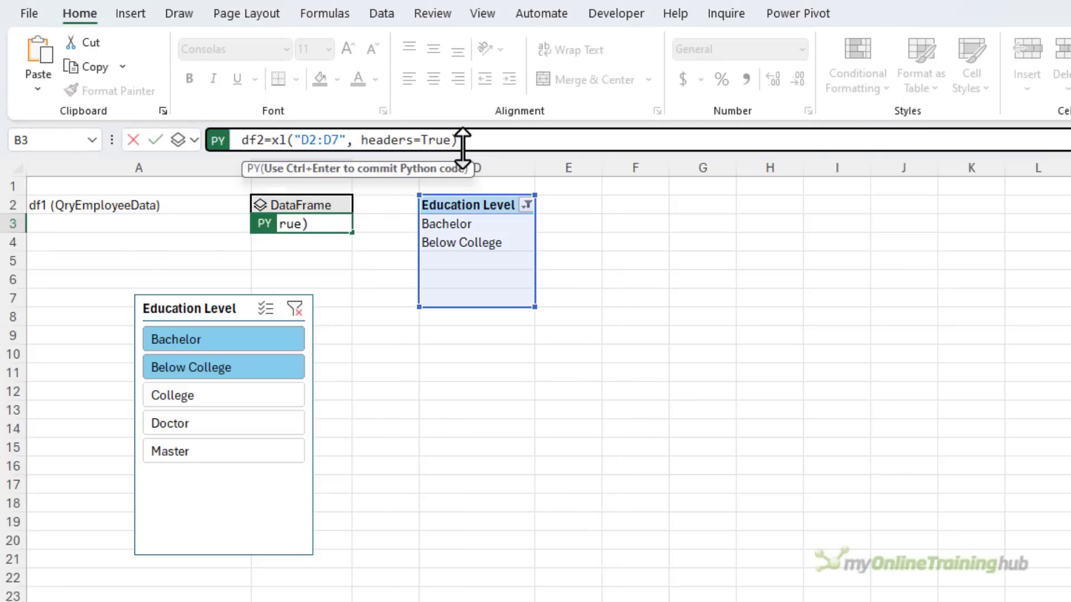
- Add a second line df2['Education Level'].dropna().tolist() to the B3 Python formula and run it
{"action": "key", "text": "ctrl+shift+u"}
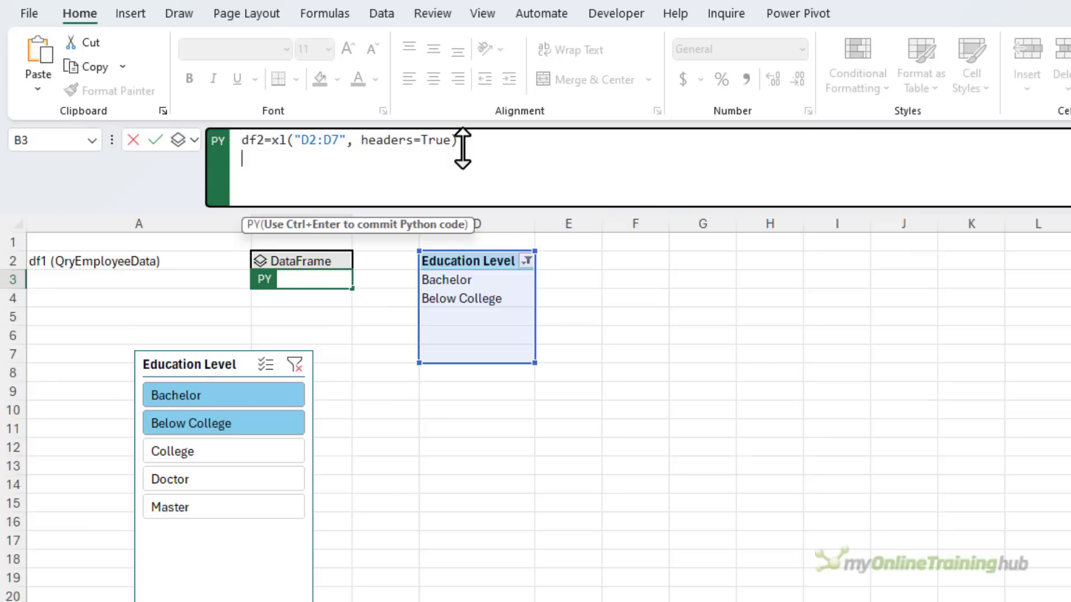
{"action": "type", "text": "df2['Ed"}
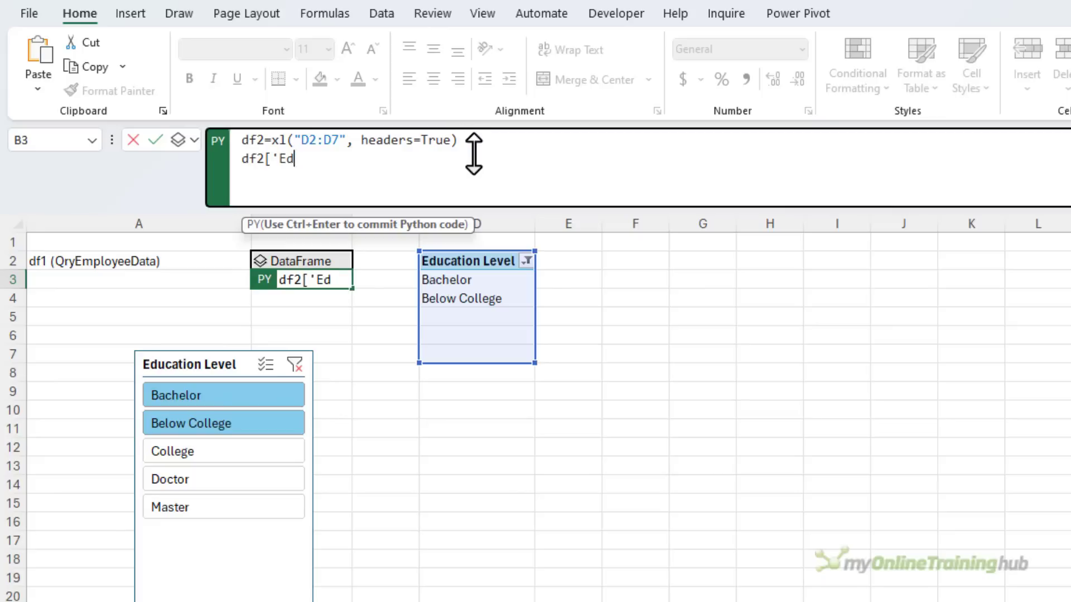
{"action": "type", "text": "ucation Level'].drop"}
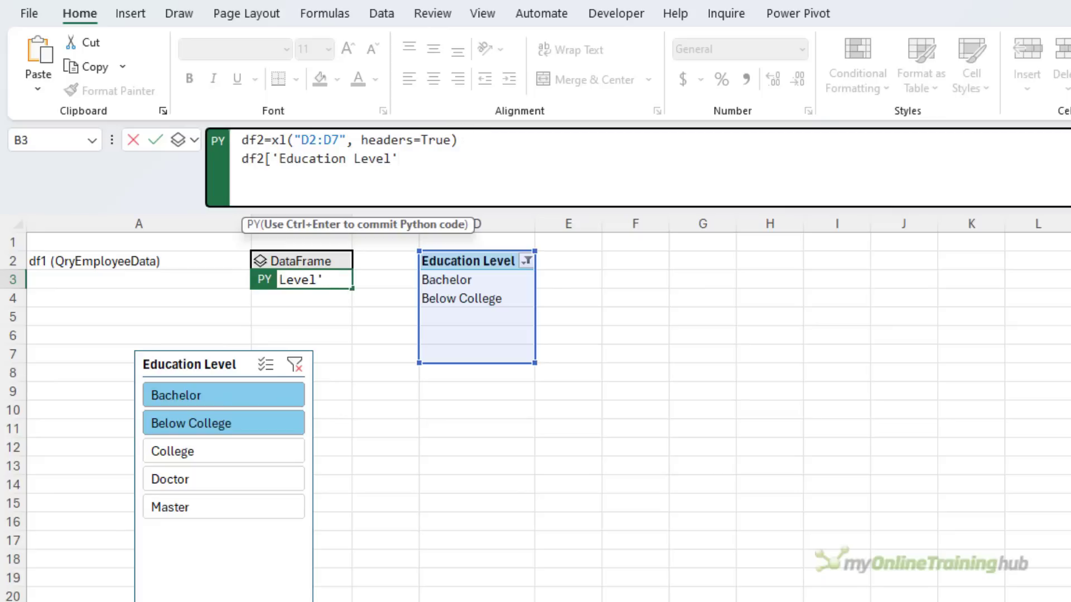
{"action": "type", "text": "na"}
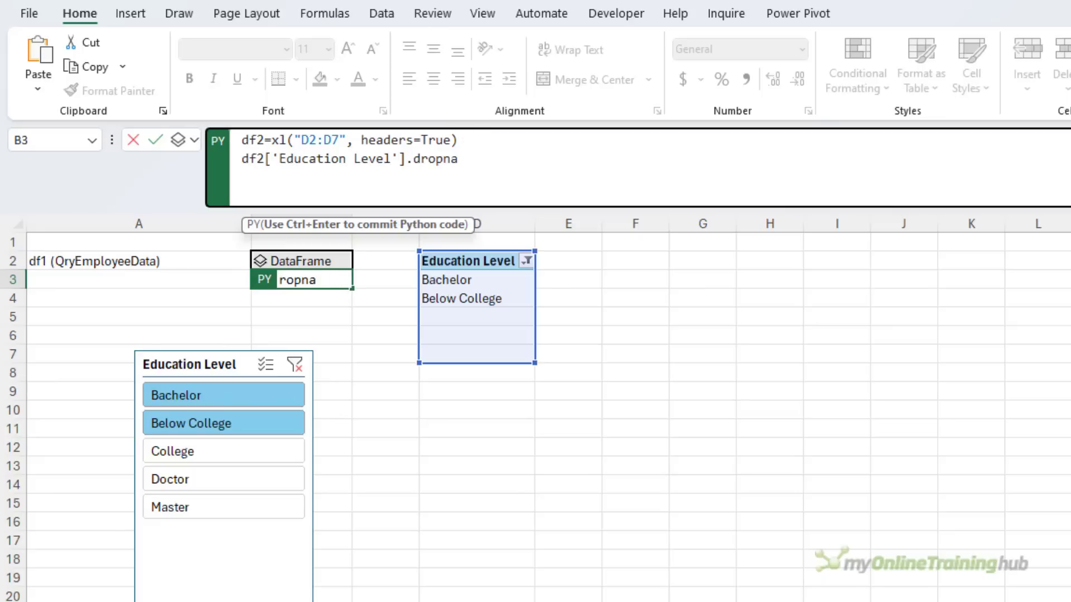
{"action": "type", "text": "().tolist()"}
{"action": "key", "text": "ctrl+Return"}
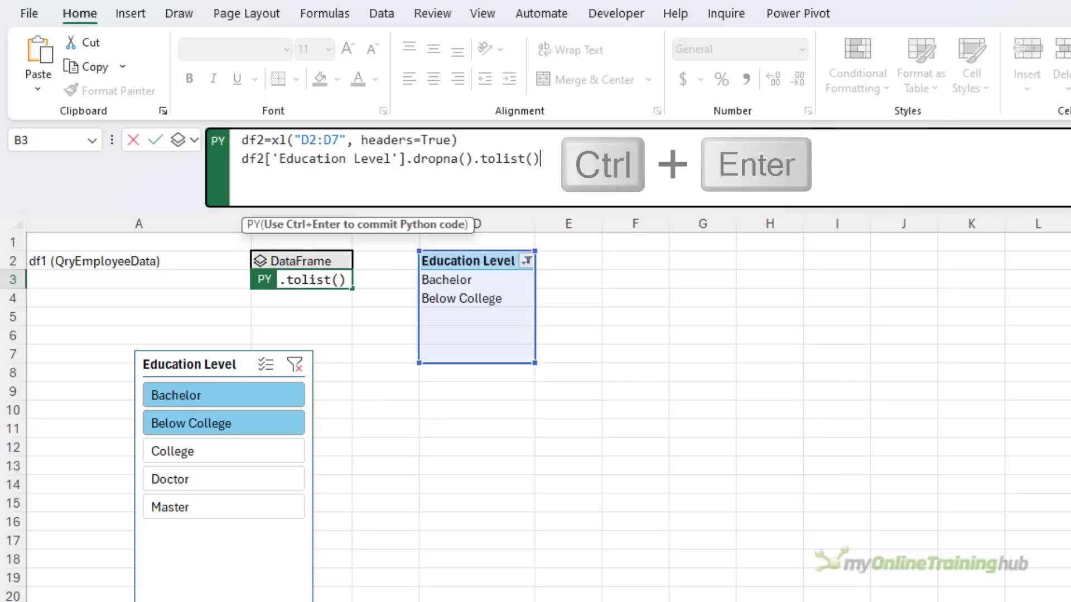
{"action": "left_click", "coordinate": [85, 287]}
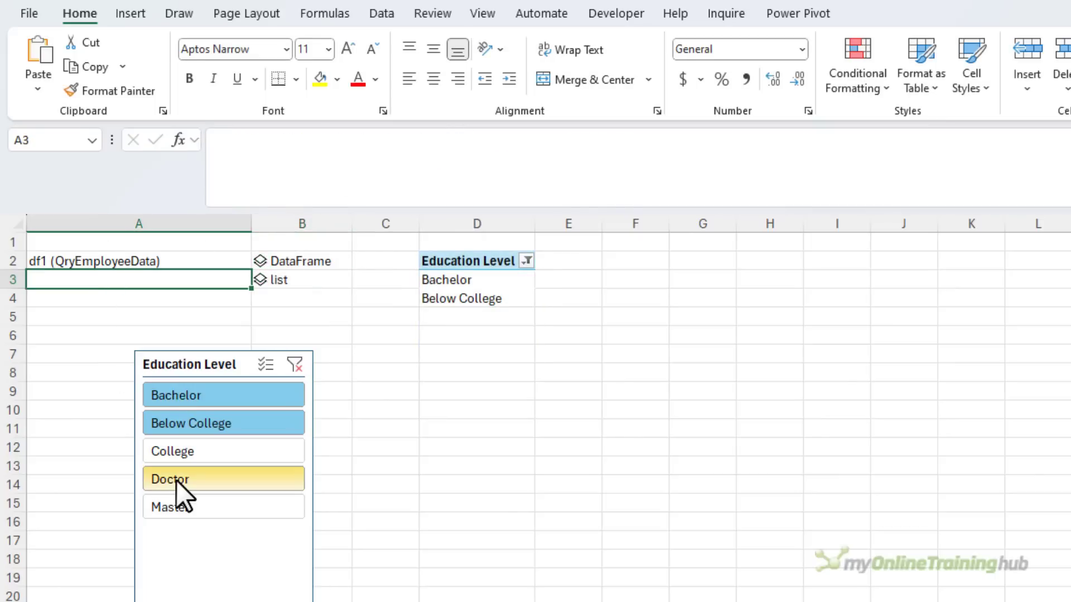
- Enter the label 'df2 (Education Level Pivot)' in cell A3
{"action": "type", "text": "df2"}
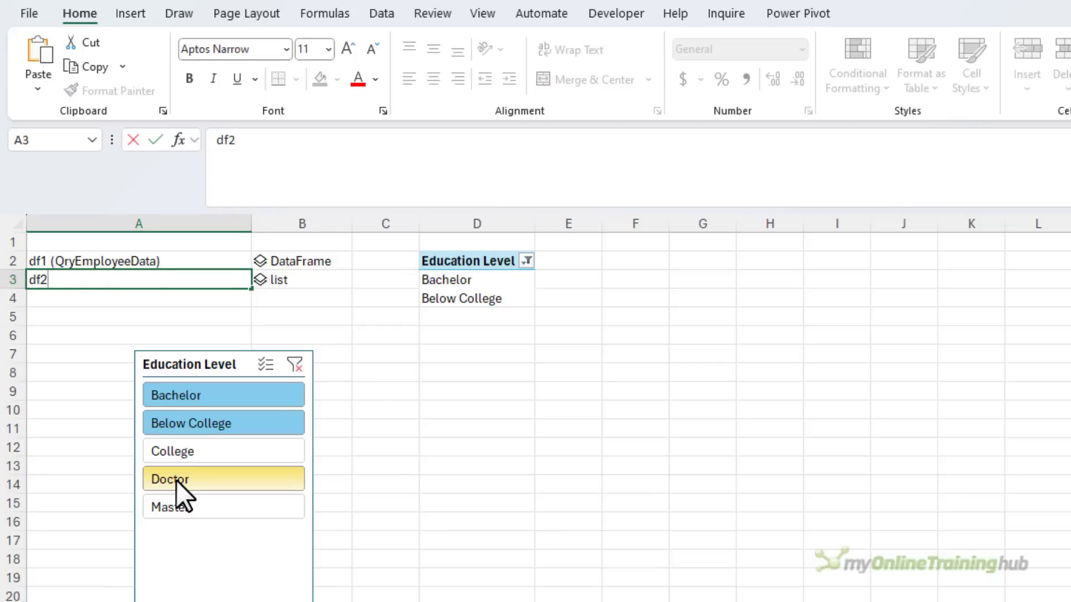
{"action": "type", "text": " (Education Level Pivot)"}
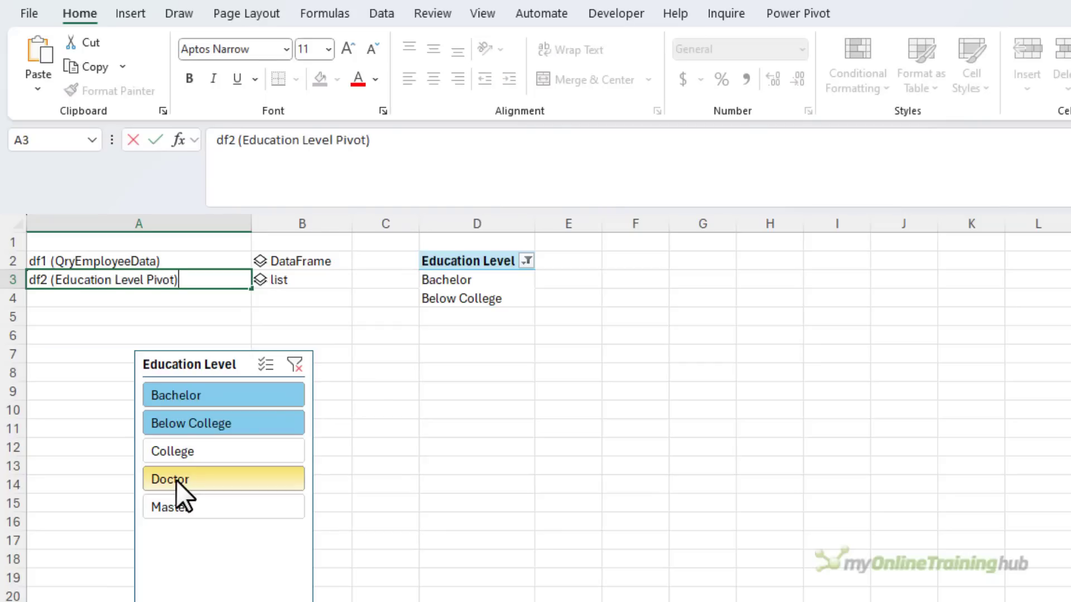
{"action": "key", "text": "Return"}
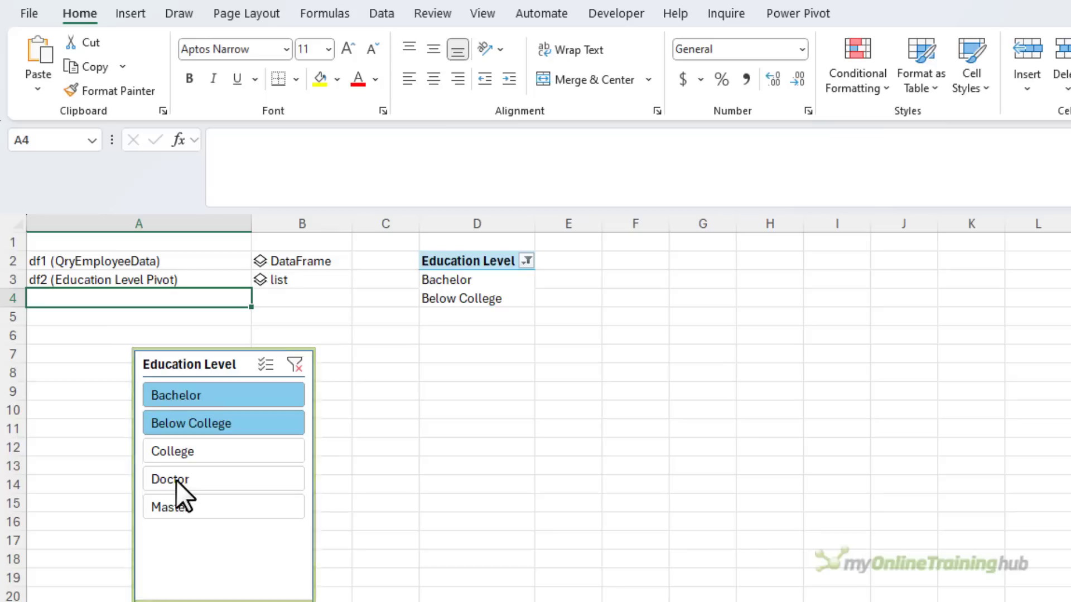
{"action": "key", "text": "Right"}
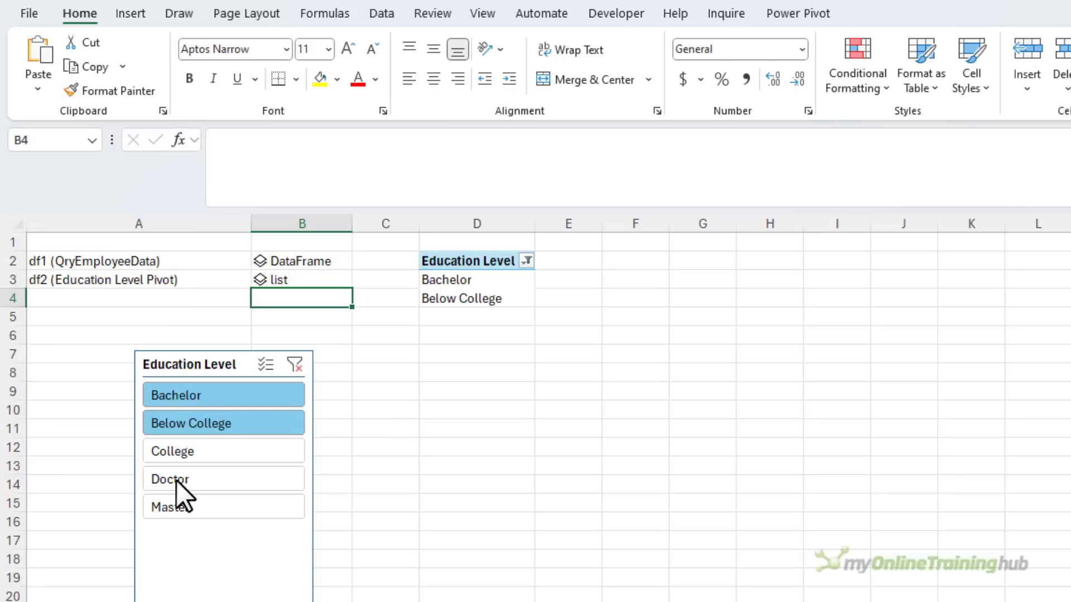
- Enter filtered_df=df1[df1['EducationLevelName'].isin(xl("B3"))] as a Python formula in B4
{"action": "key", "text": "ctrl+alt+shift+p"}
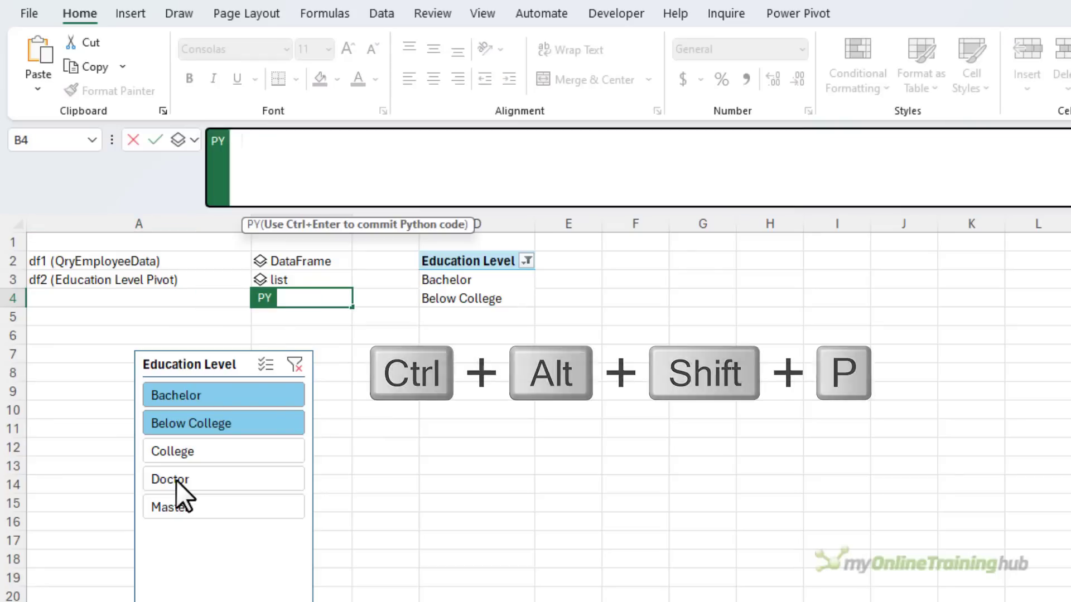
{"action": "type", "text": "filtered"}
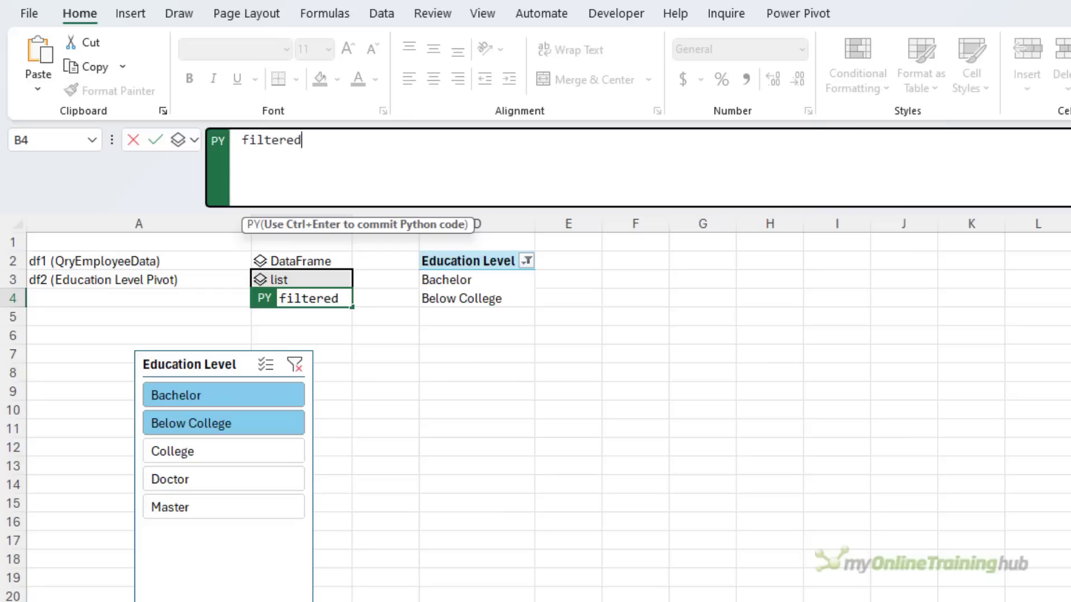
{"action": "type", "text": "_df=d"}
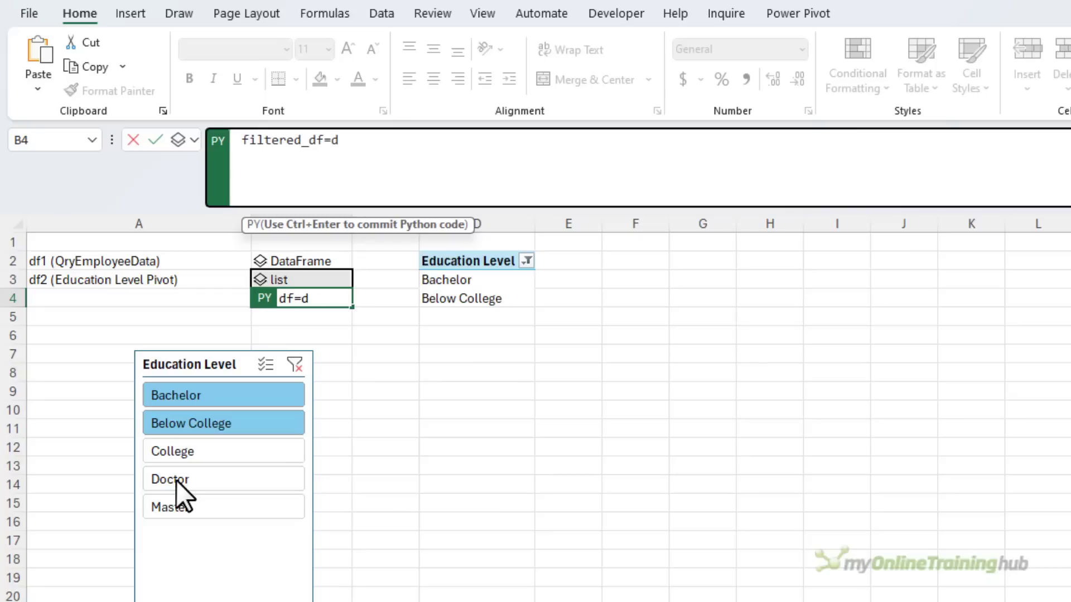
{"action": "type", "text": "f1[df"}
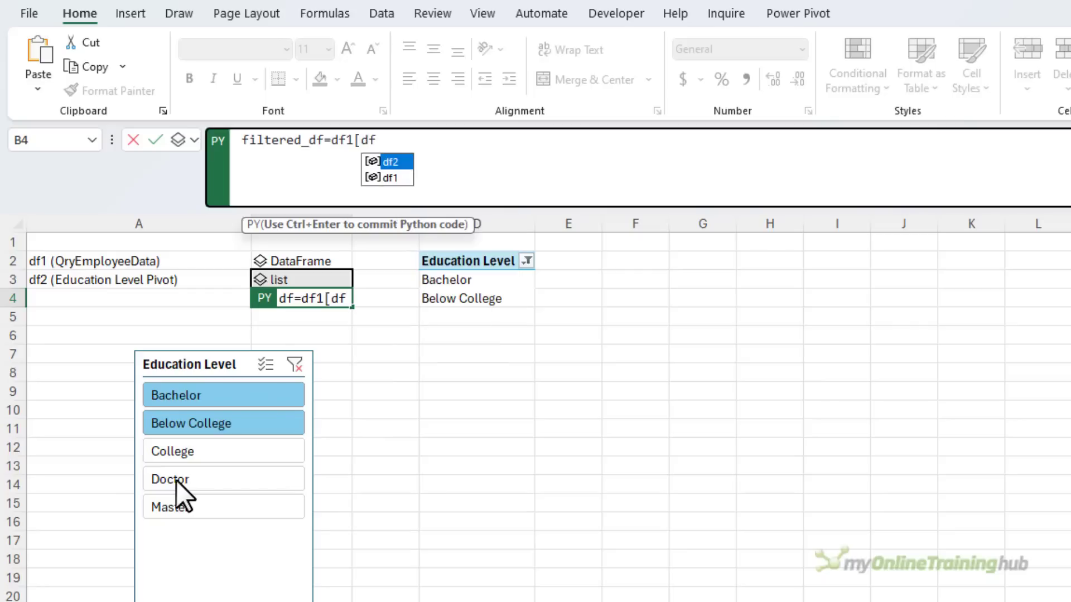
{"action": "type", "text": "1['EducationLevelName'].isin"}
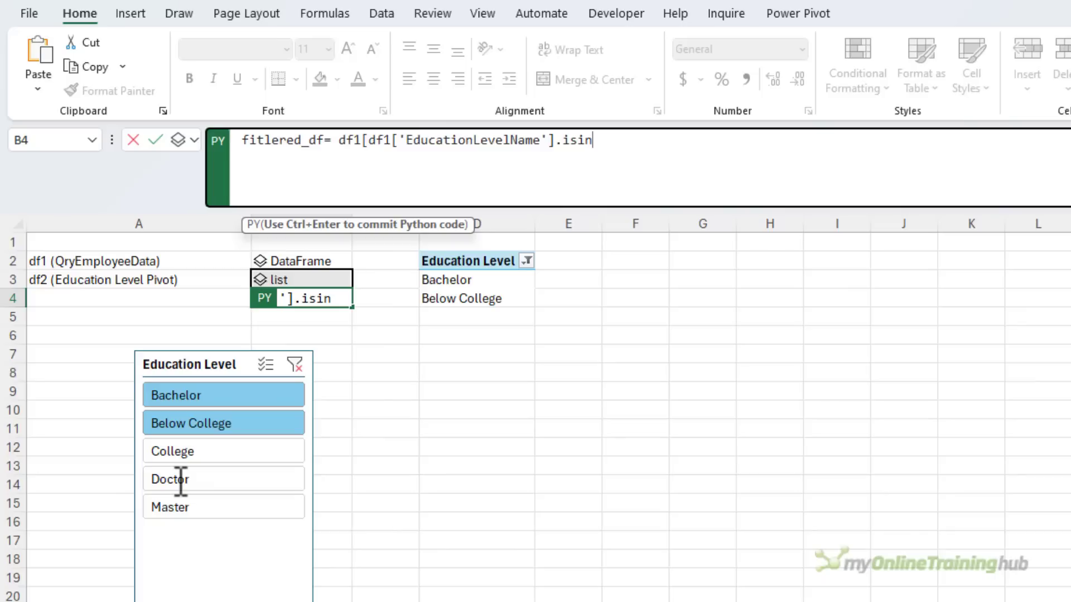
{"action": "type", "text": "("}
{"action": "left_click", "coordinate": [310, 286]}
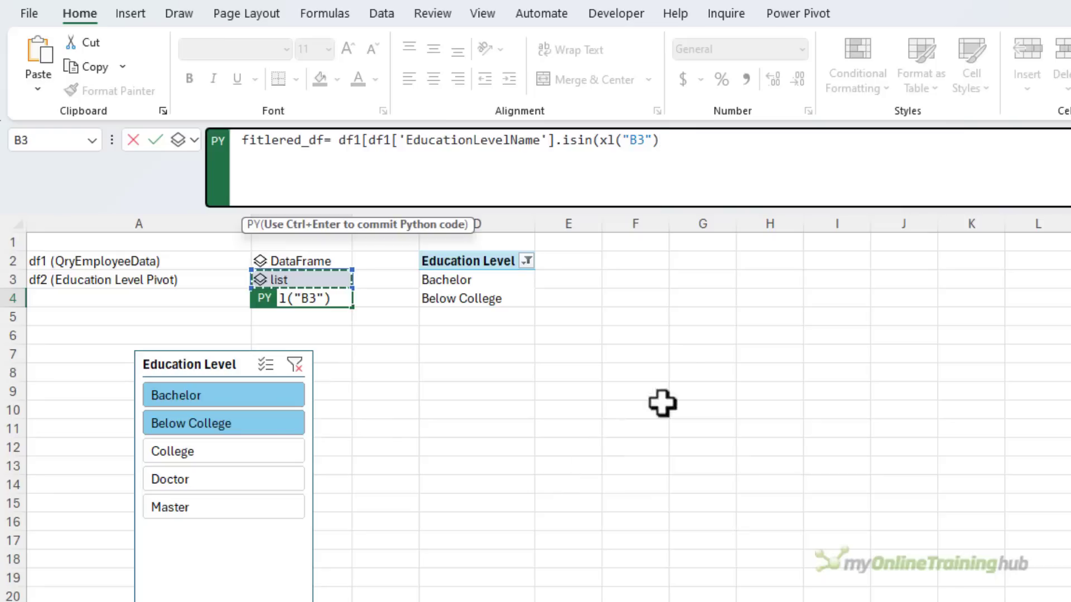
{"action": "type", "text": ")"}
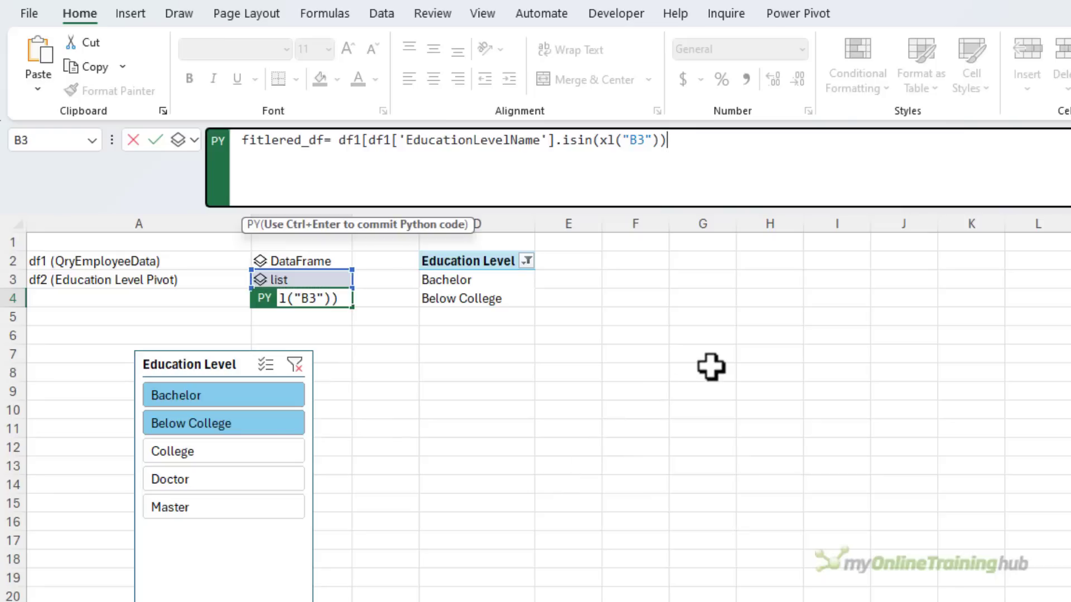
{"action": "type", "text": "]"}
{"action": "key", "text": "ctrl+Return"}
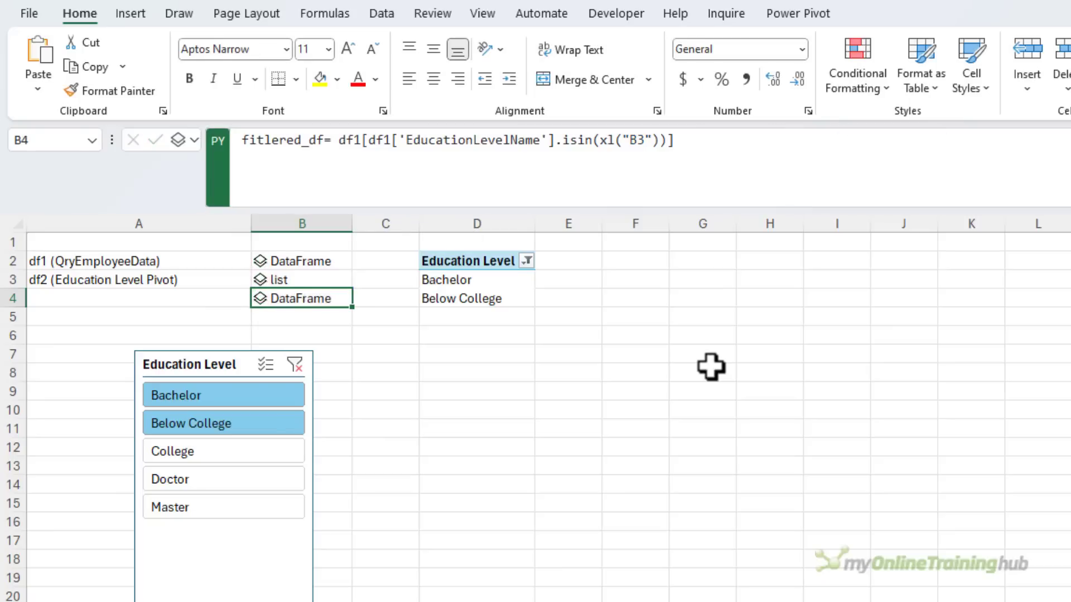
{"action": "key", "text": "Left"}
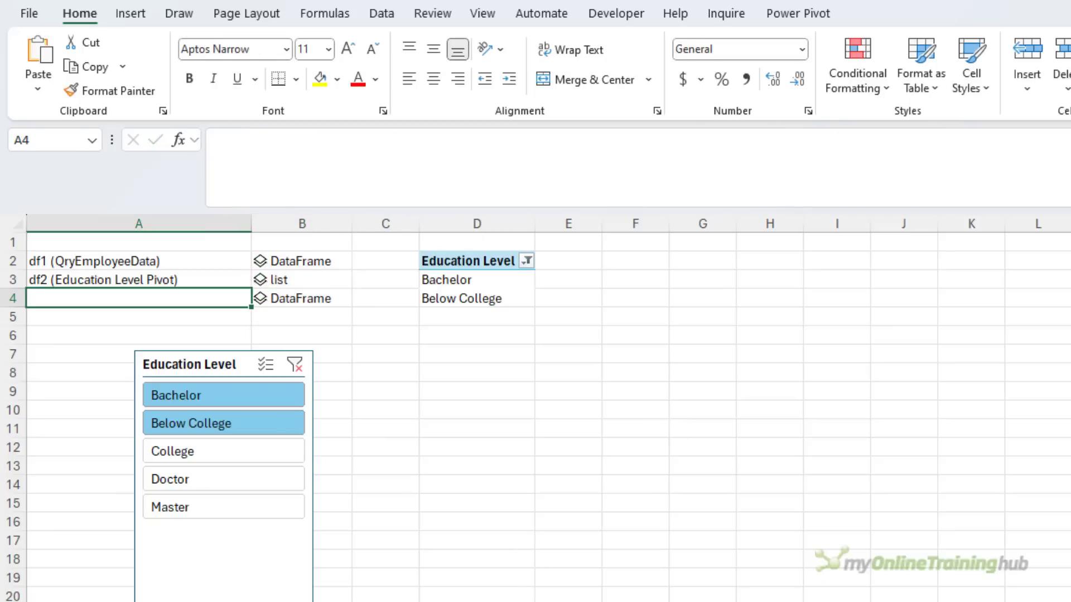
- Label A4 'filtered_df (df1 filtered for education level)' and autofit column A to the labels
{"action": "type", "text": "filter"}
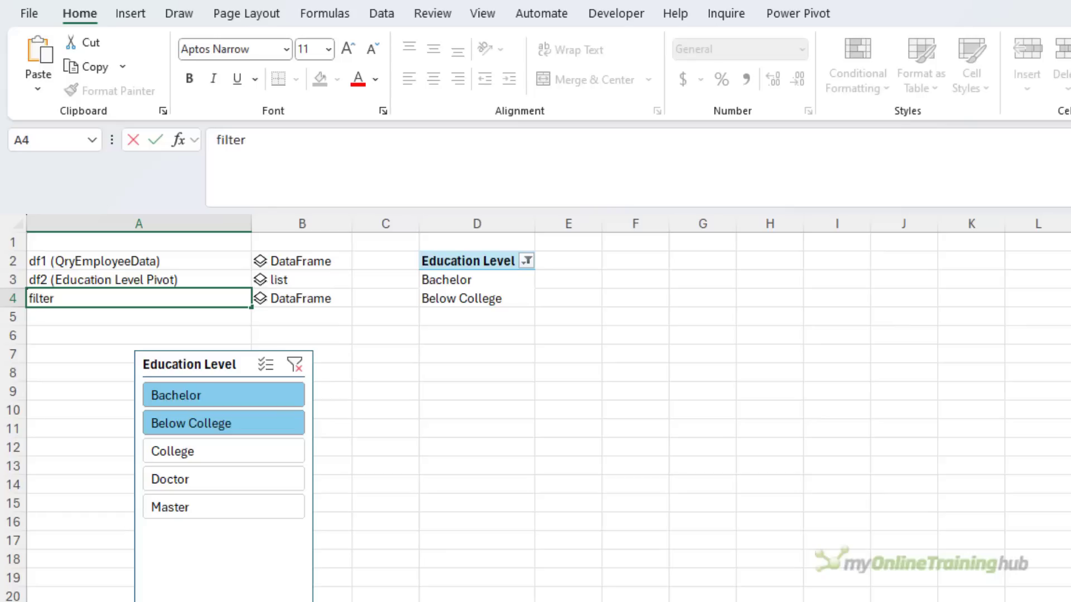
{"action": "type", "text": "ed_df (df1 fil"}
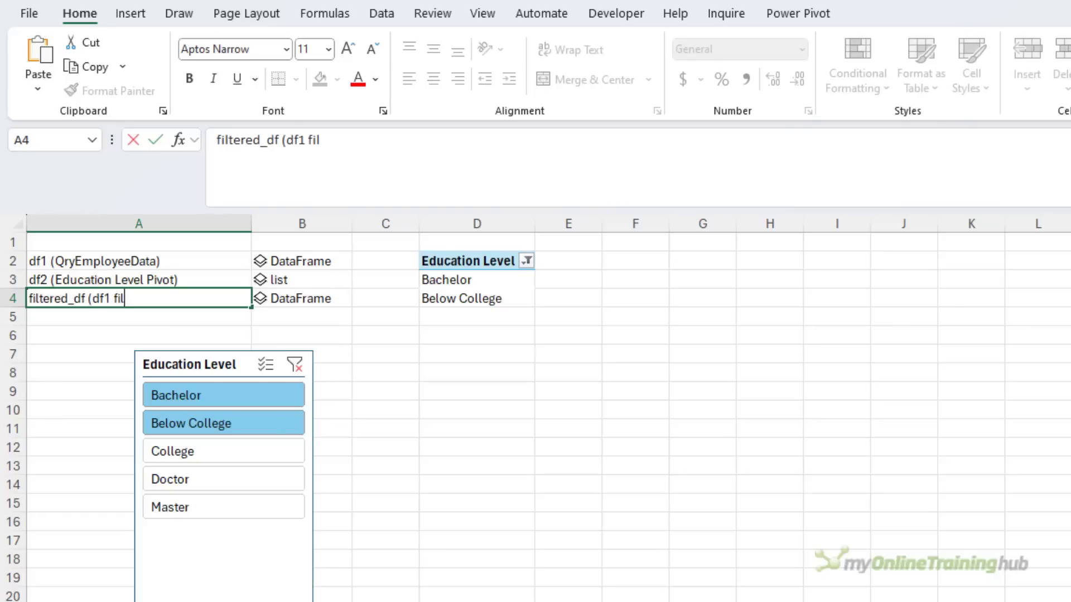
{"action": "type", "text": "tered for education level)"}
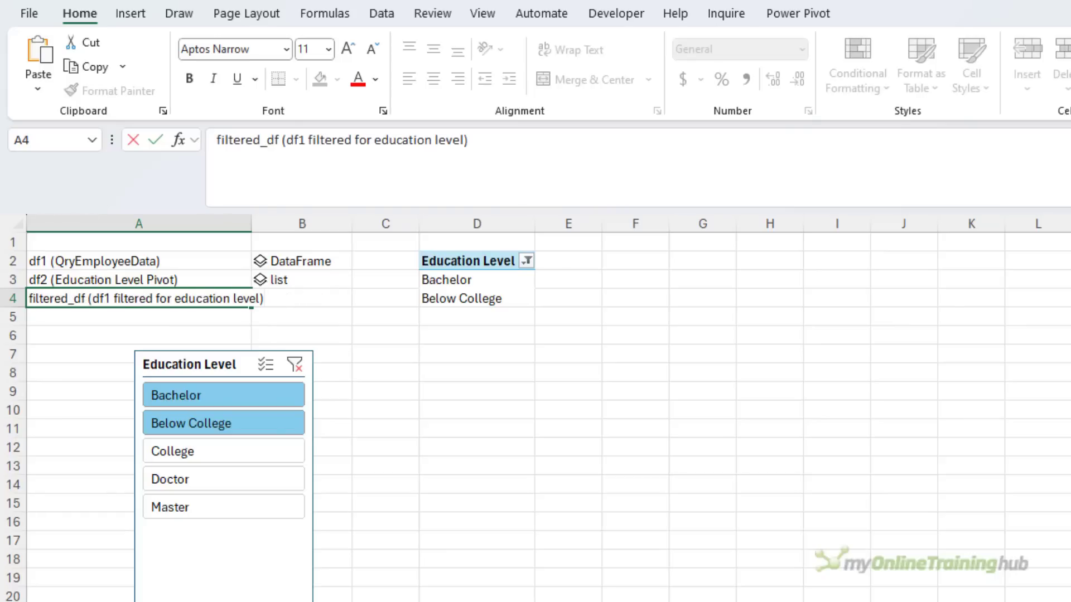
{"action": "key", "text": "Return"}
{"action": "double_click", "coordinate": [249, 225]}
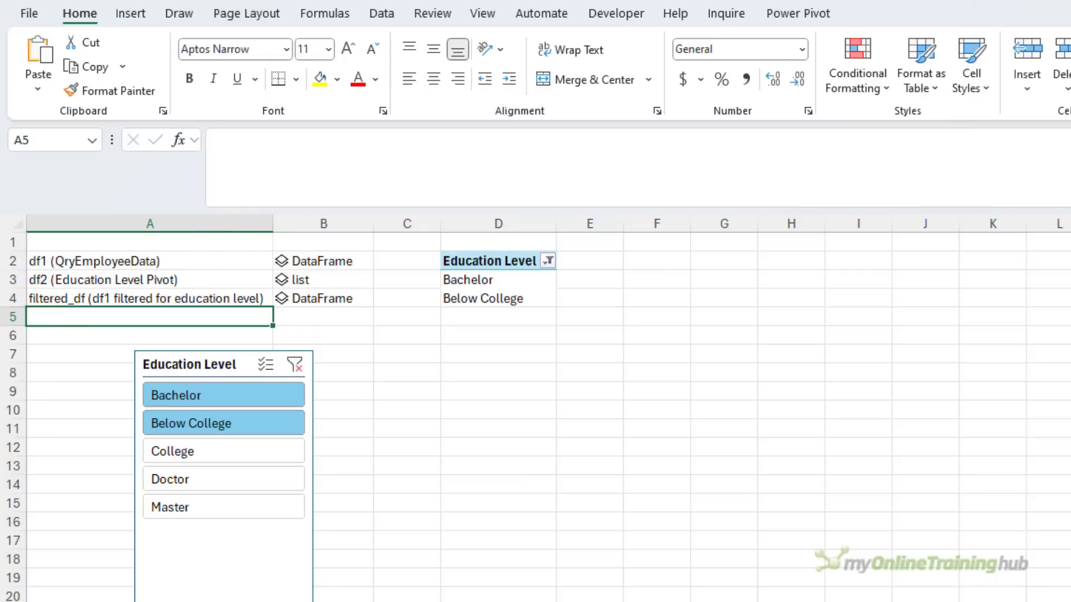
{"action": "left_click", "coordinate": [323, 298]}
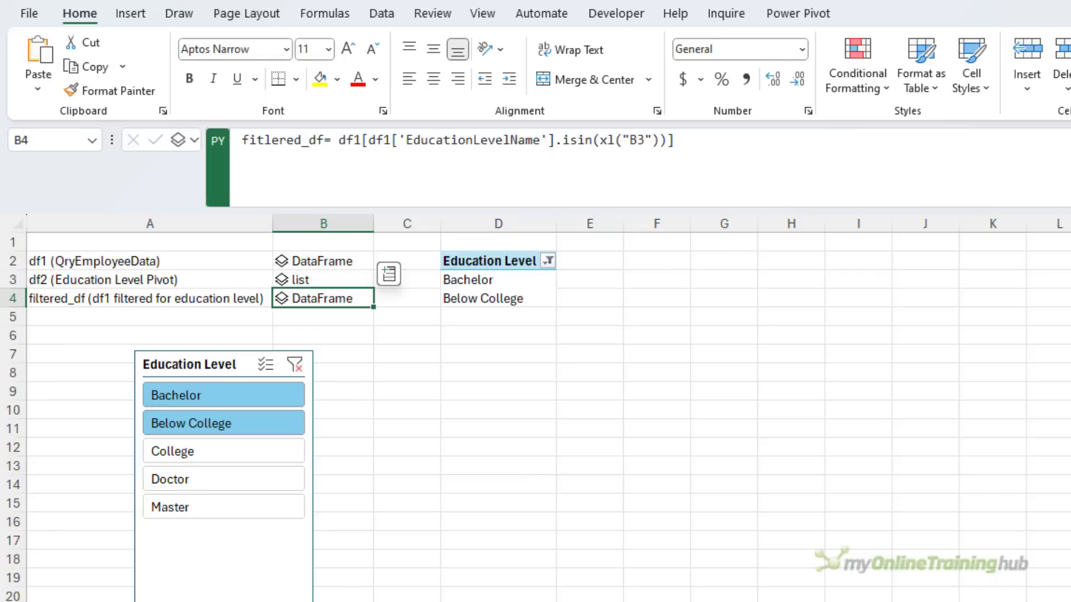
{"action": "left_click", "coordinate": [323, 279]}
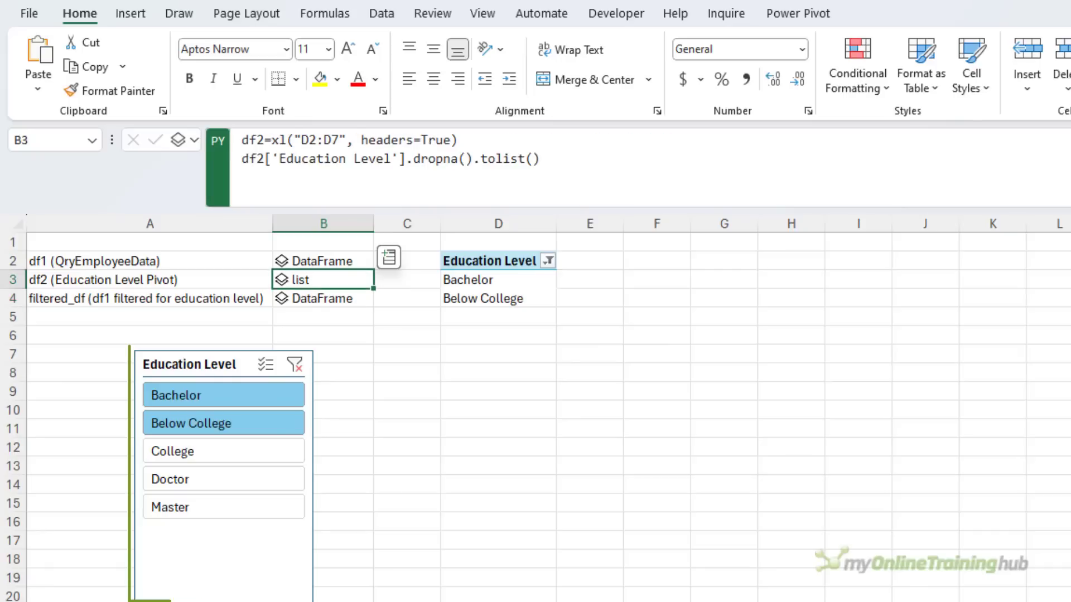
{"action": "key", "text": "Right"}
{"action": "key", "text": "Right"}
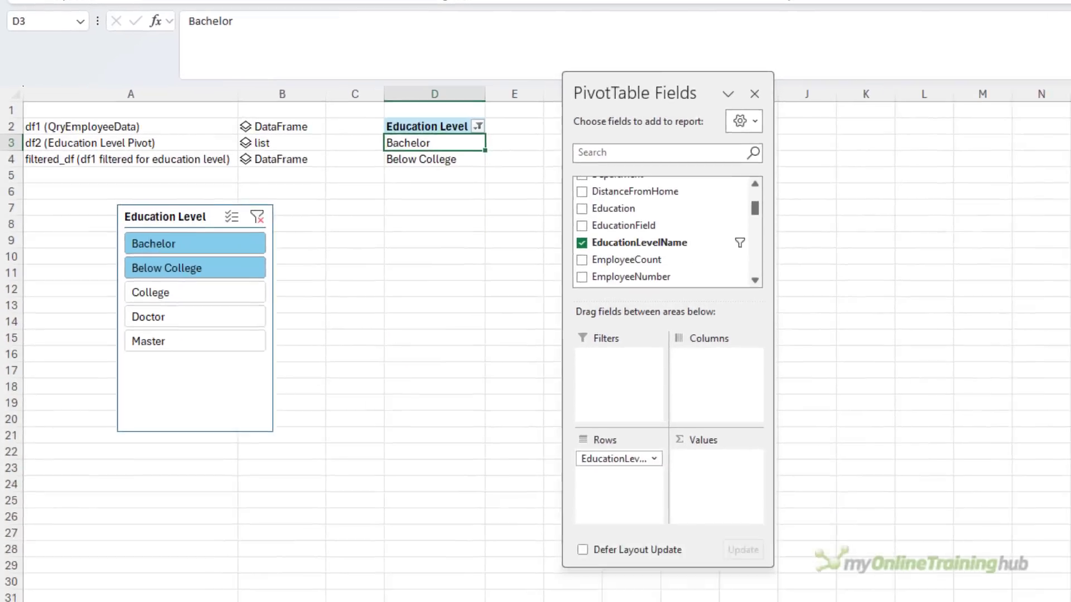
- Name the current sheet 'Workings', then insert a blank sheet named 'Charts'
{"action": "type", "text": "Workings"}
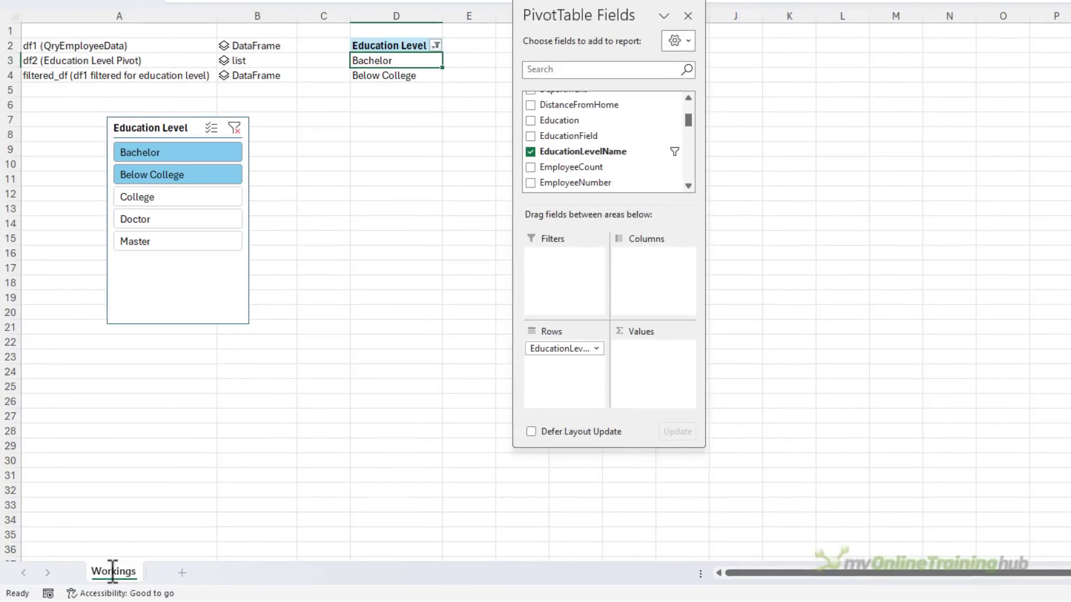
{"action": "key", "text": "Return"}
{"action": "left_click", "coordinate": [180, 573]}
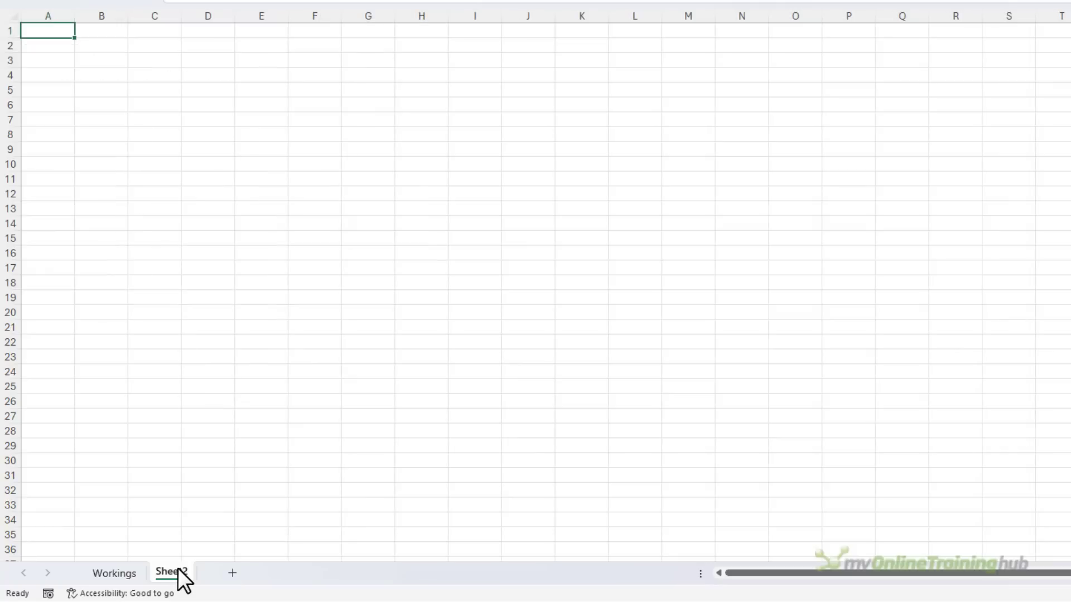
{"action": "double_click", "coordinate": [179, 572]}
{"action": "type", "text": "Charts"}
{"action": "key", "text": "Return"}
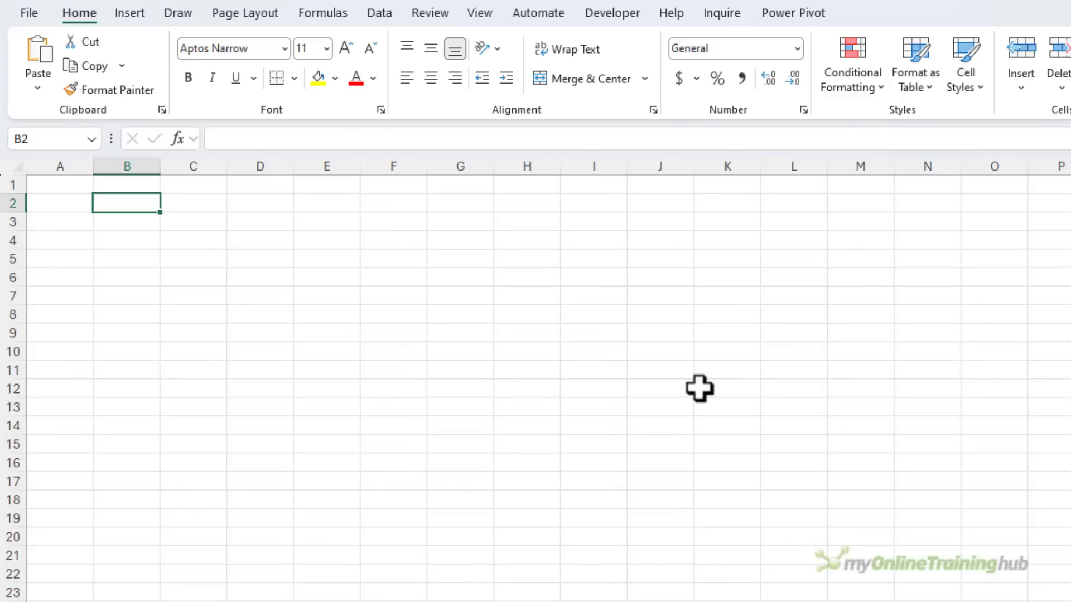
- Replace the chart code's filtered_df1 data source with a reference to Workings!B4
{"action": "key", "text": "ctrl+alt+shift+p"}
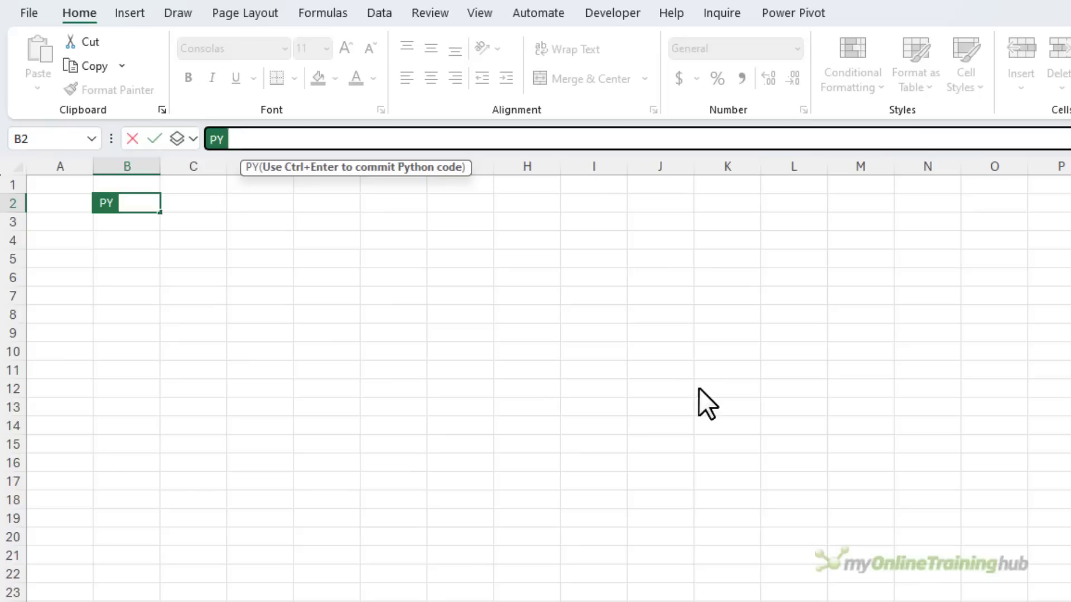
{"action": "key", "text": "ctrl+Return"}
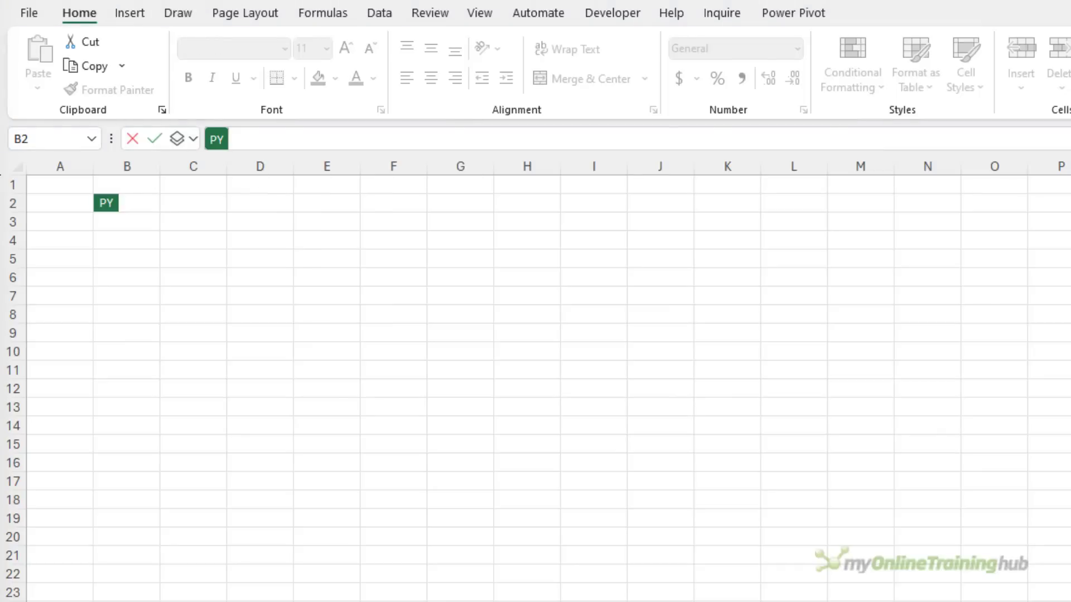
{"action": "left_click", "coordinate": [329, 139]}
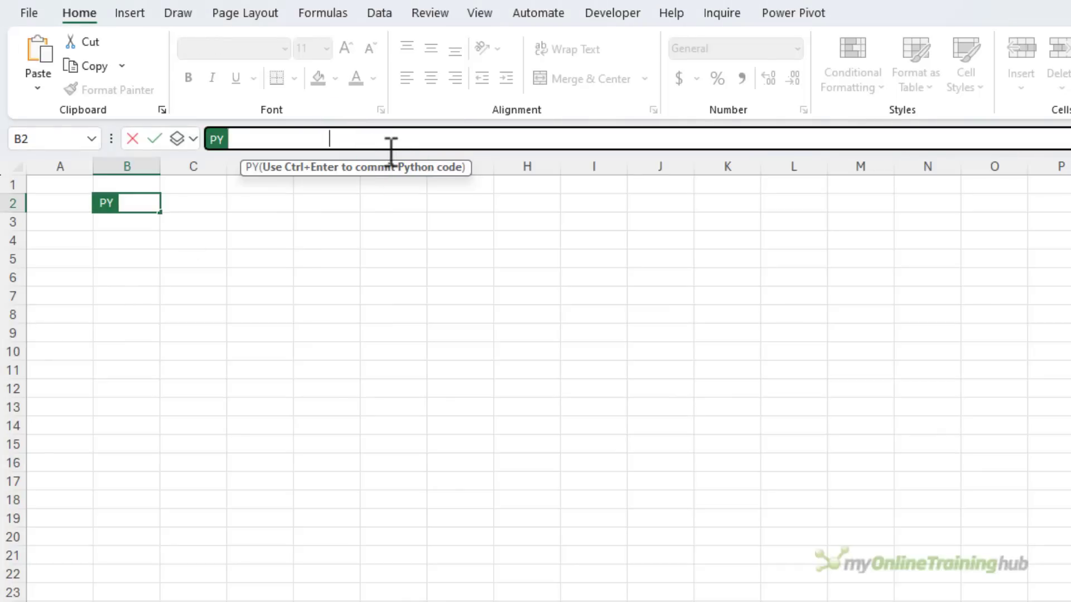
{"action": "key", "text": "ctrl+shift+u"}
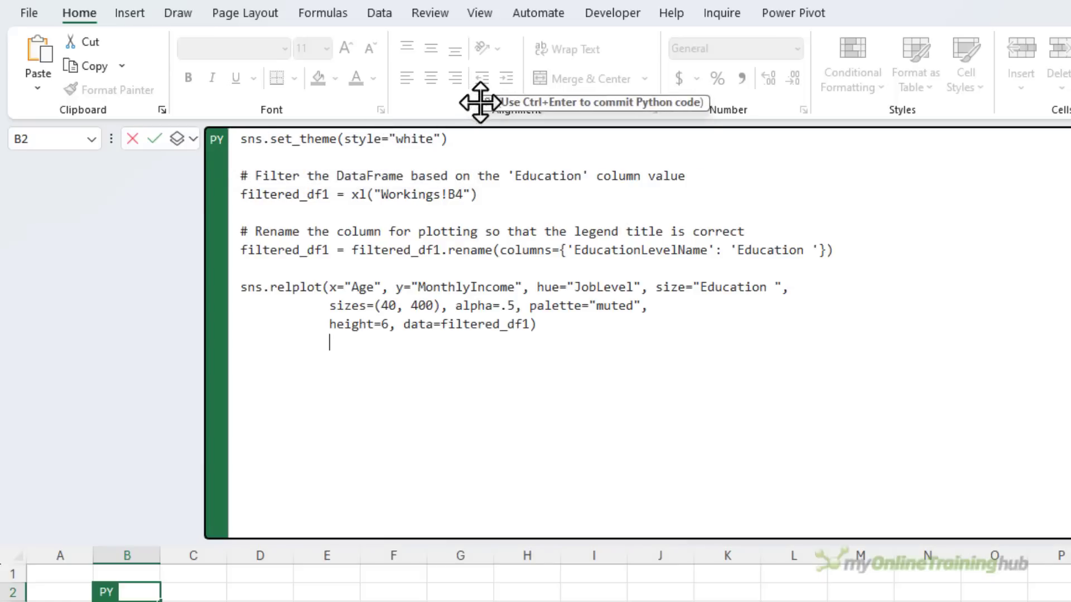
{"action": "left_click_drag", "start_coordinate": [242, 139], "coordinate": [336, 139]}
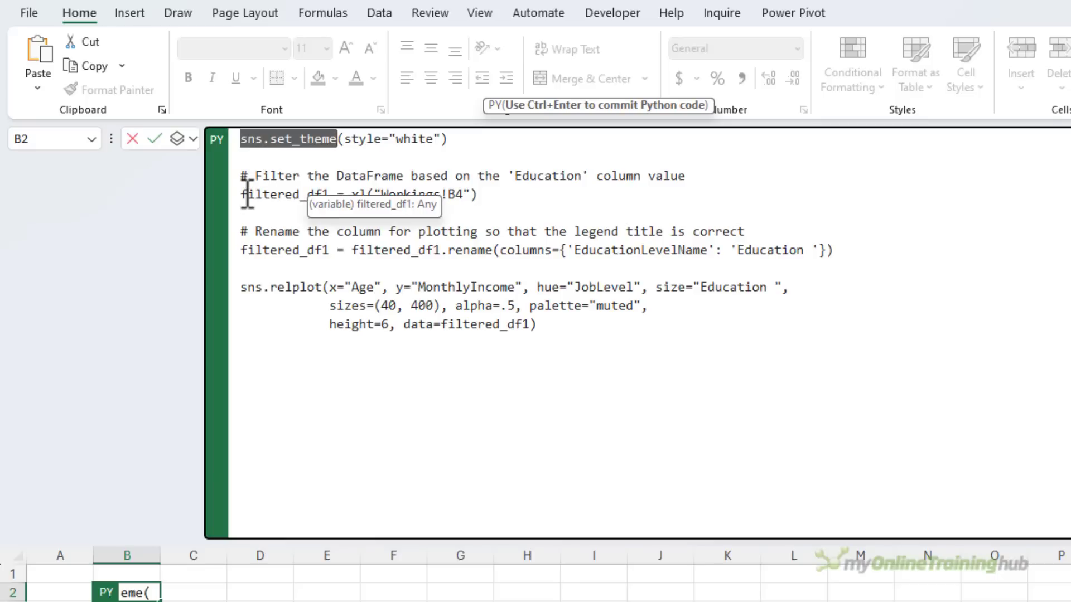
{"action": "left_click_drag", "start_coordinate": [242, 195], "coordinate": [333, 196]}
{"action": "left_click_drag", "start_coordinate": [477, 195], "coordinate": [357, 202]}
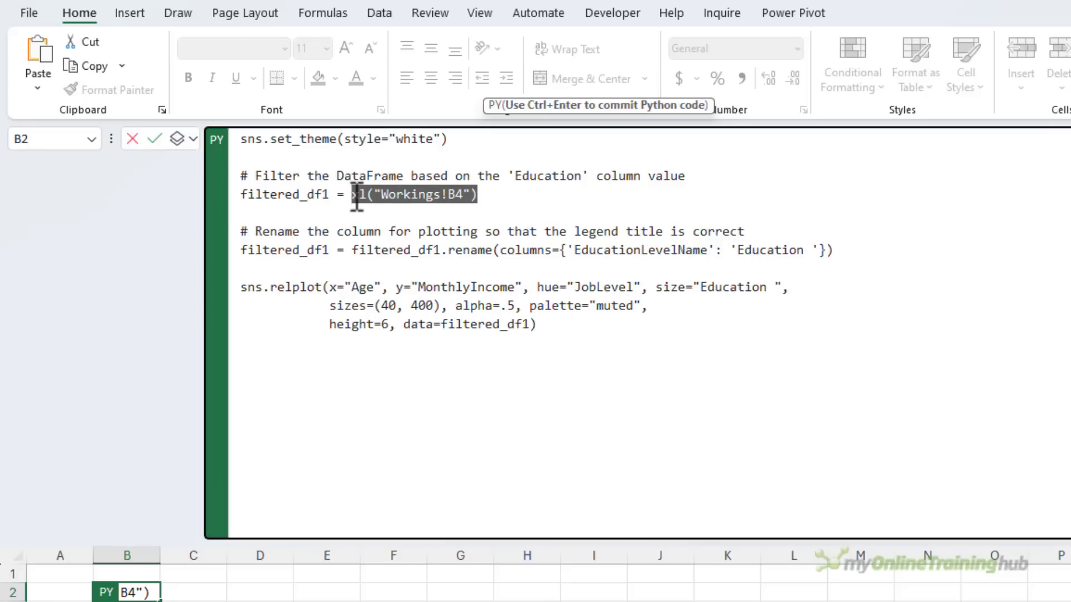
{"action": "key", "text": "BackSpace"}
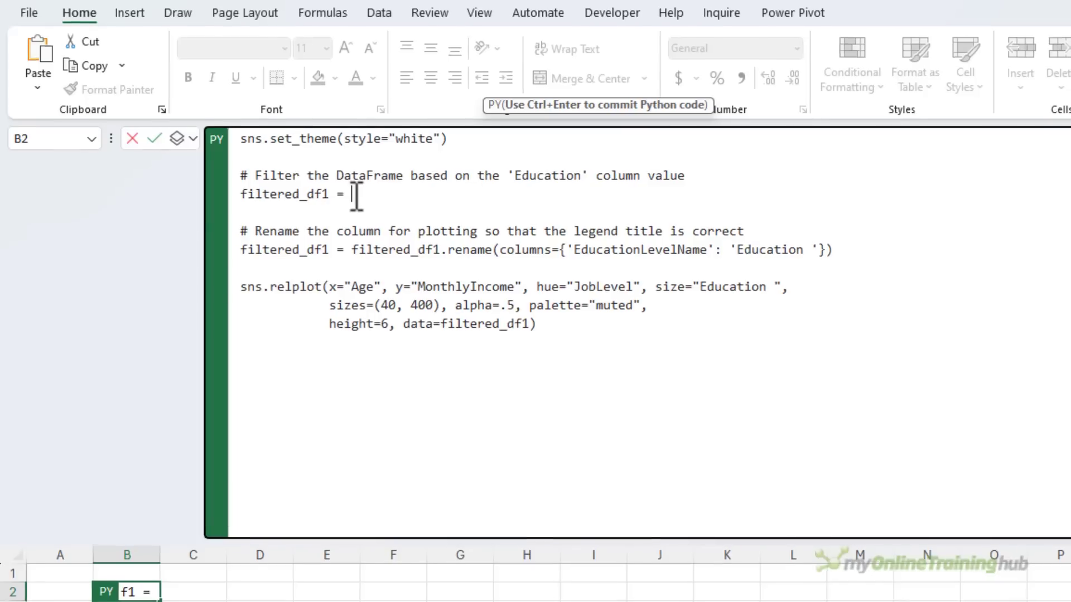
{"action": "left_click", "coordinate": [119, 588]}
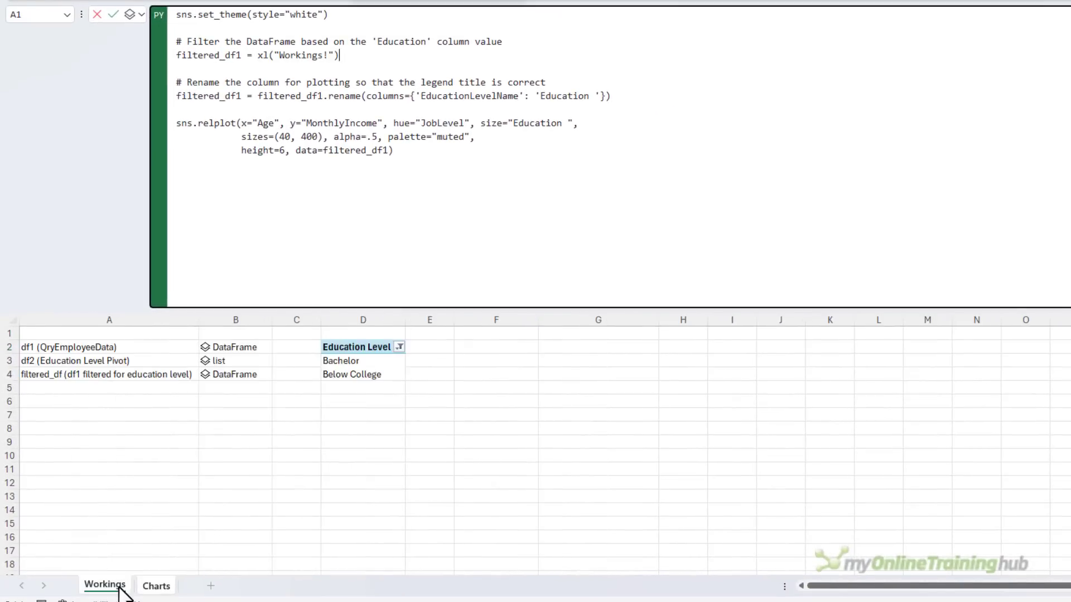
{"action": "left_click", "coordinate": [249, 403]}
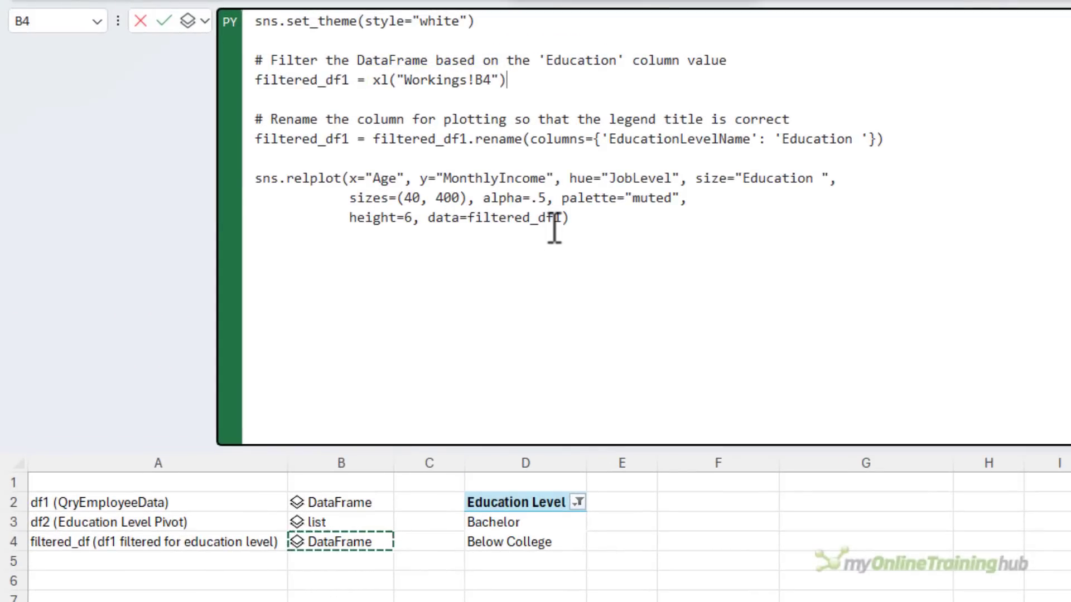
- Review the relplot arguments: Age vs MonthlyIncome, JobLevel colour, Education bubble size
{"action": "double_click", "coordinate": [629, 139]}
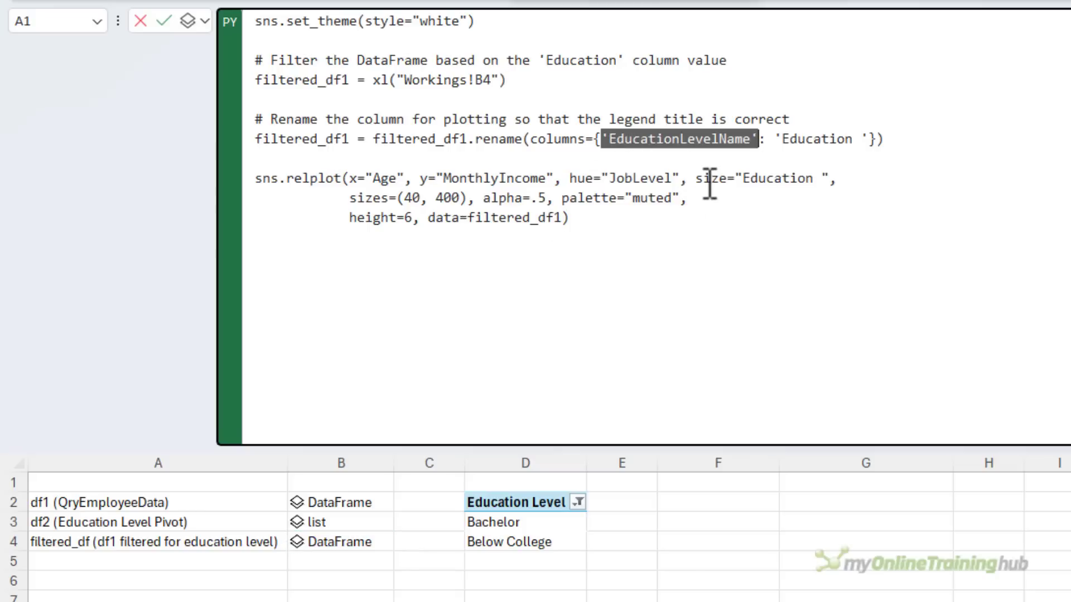
{"action": "double_click", "coordinate": [815, 140]}
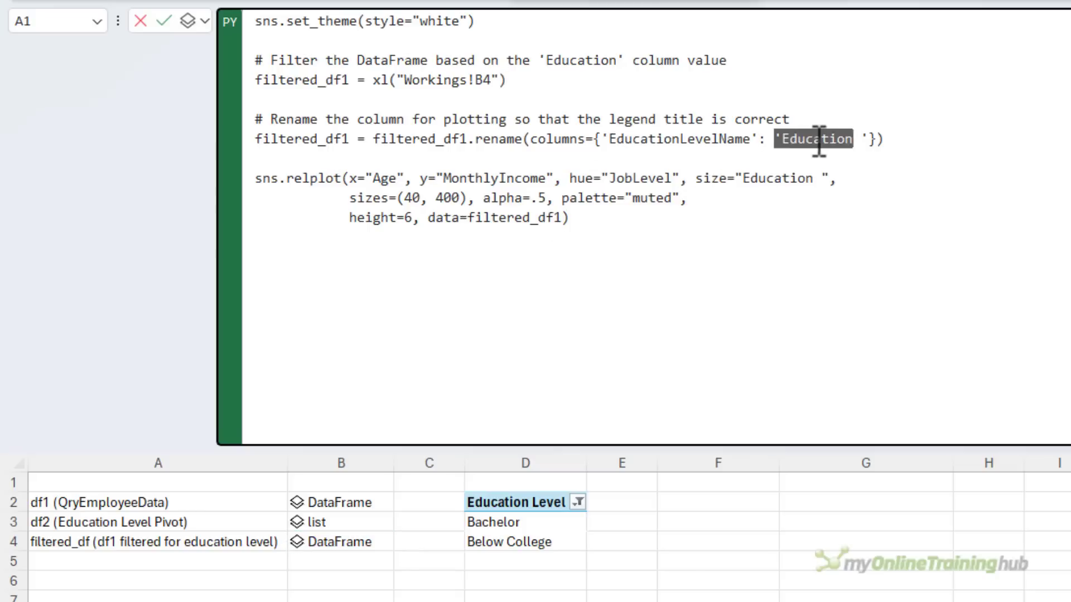
{"action": "left_click", "coordinate": [860, 139]}
{"action": "key", "text": "shift+Left"}
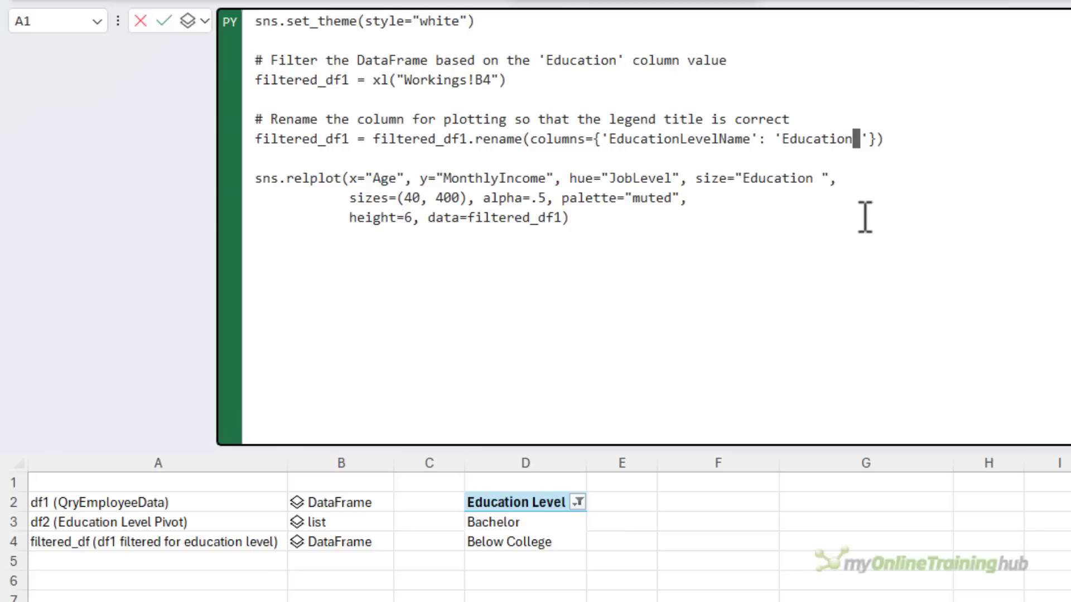
{"action": "left_click_drag", "start_coordinate": [255, 178], "coordinate": [350, 179]}
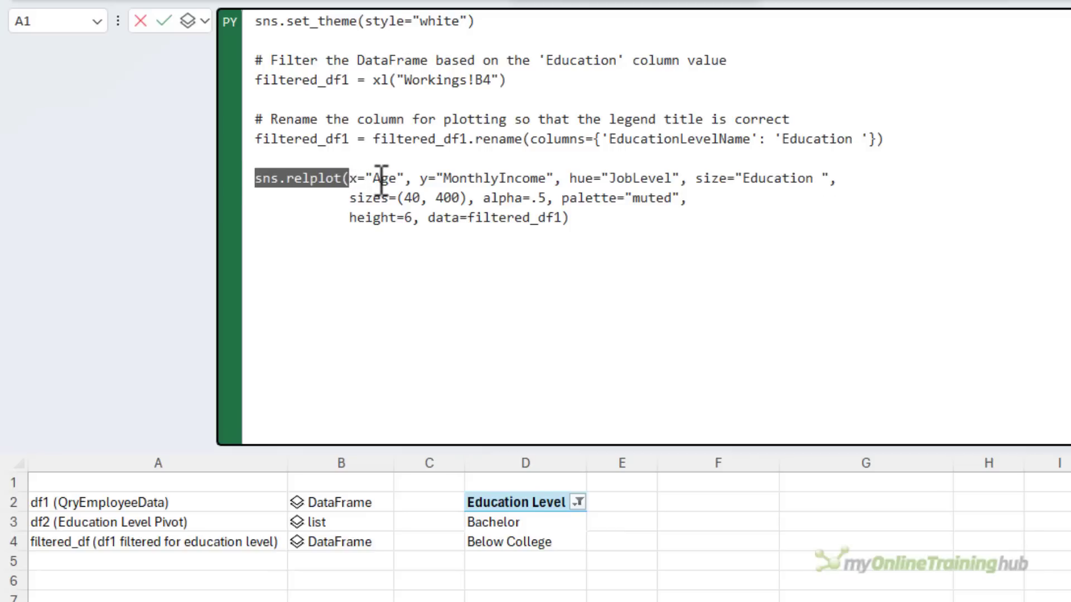
{"action": "double_click", "coordinate": [381, 179]}
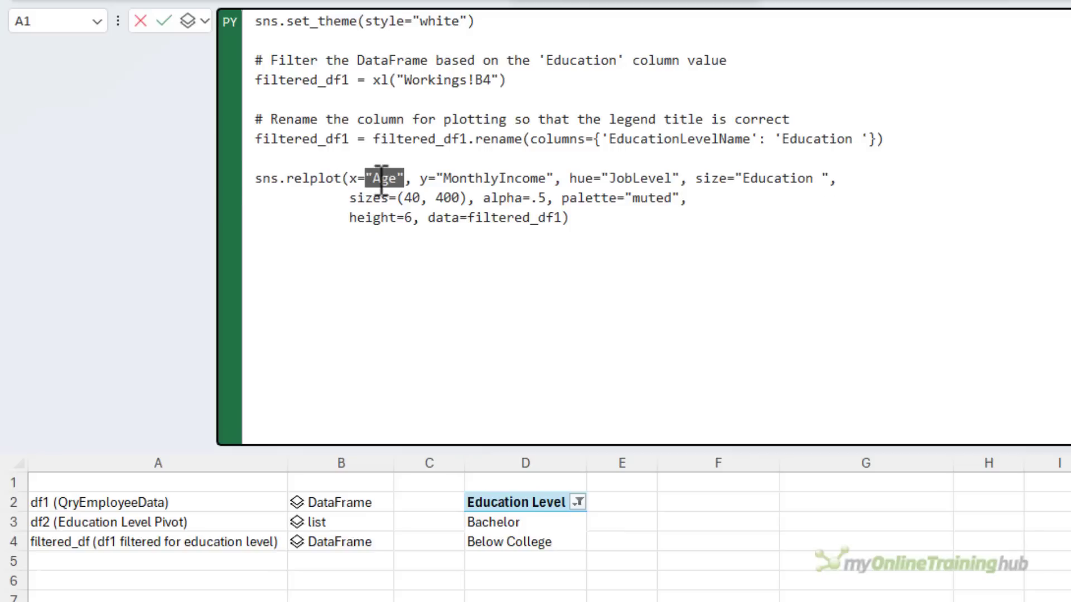
{"action": "double_click", "coordinate": [482, 178]}
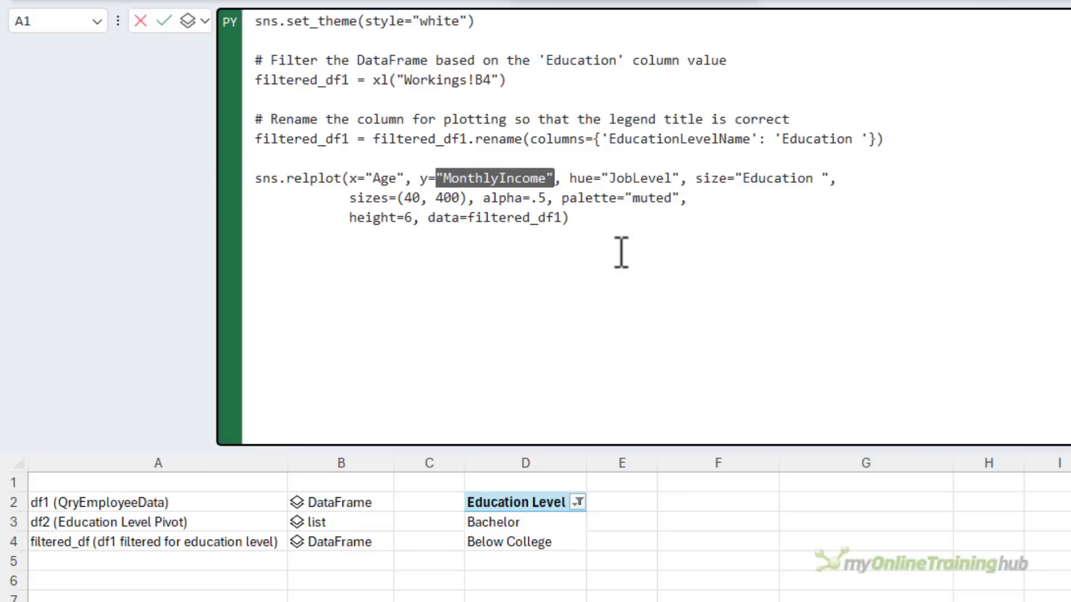
{"action": "double_click", "coordinate": [637, 178]}
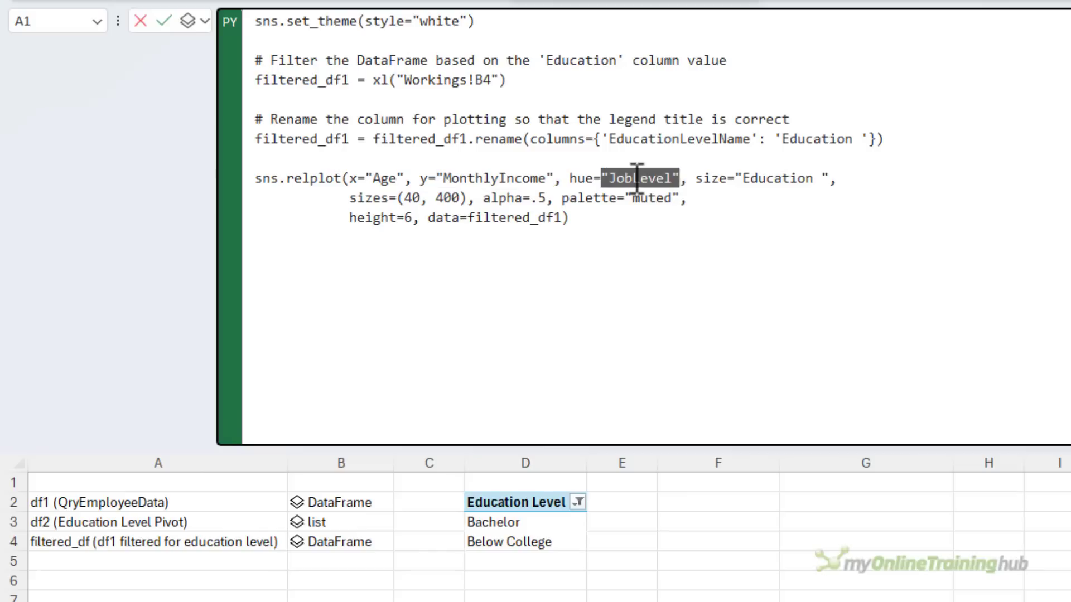
{"action": "double_click", "coordinate": [772, 179]}
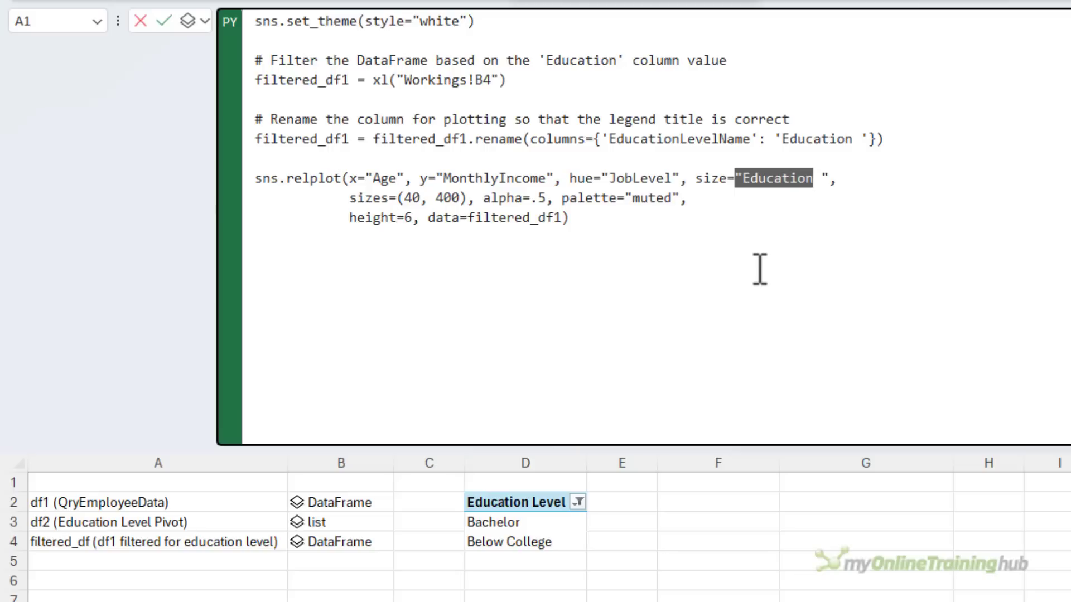
{"action": "double_click", "coordinate": [501, 218]}
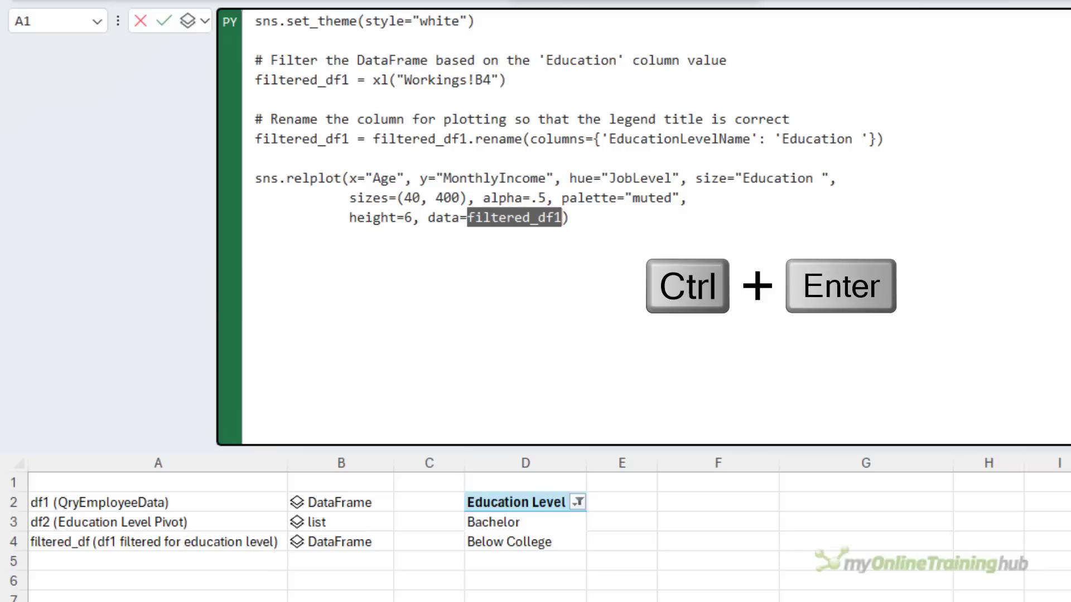
- Run the B2 Python chart code and set its output to Excel Value
{"action": "key", "text": "ctrl+Return"}
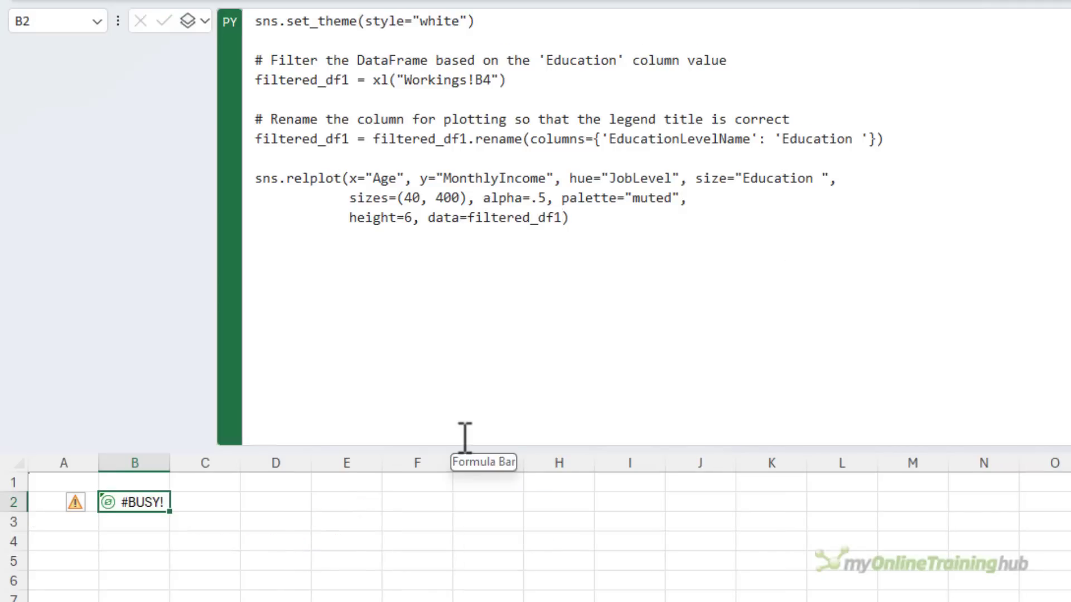
{"action": "key", "text": "ctrl+shift+u"}
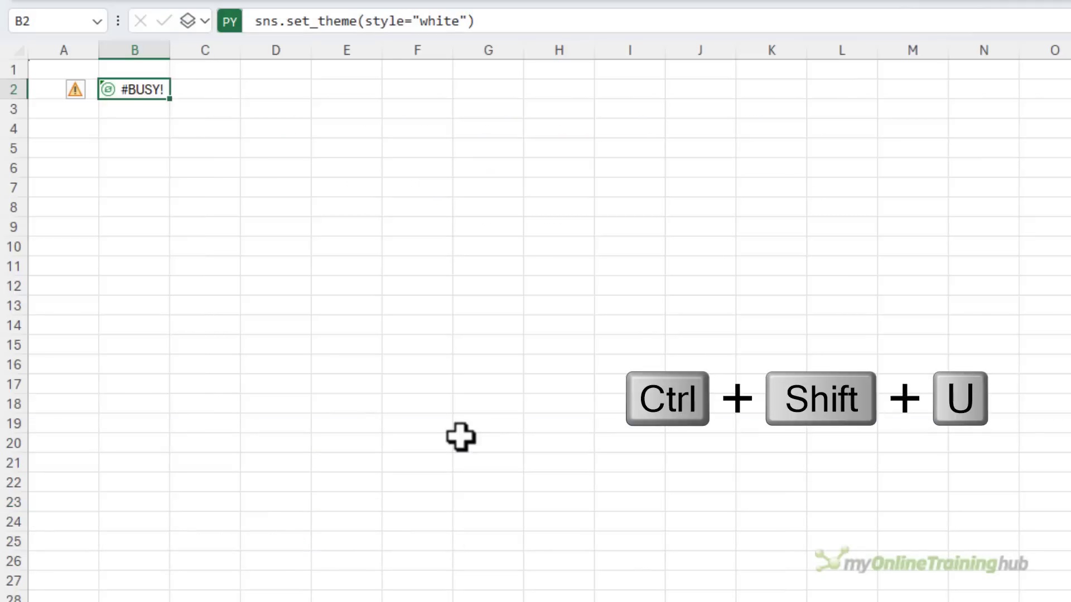
{"action": "left_click", "coordinate": [205, 21]}
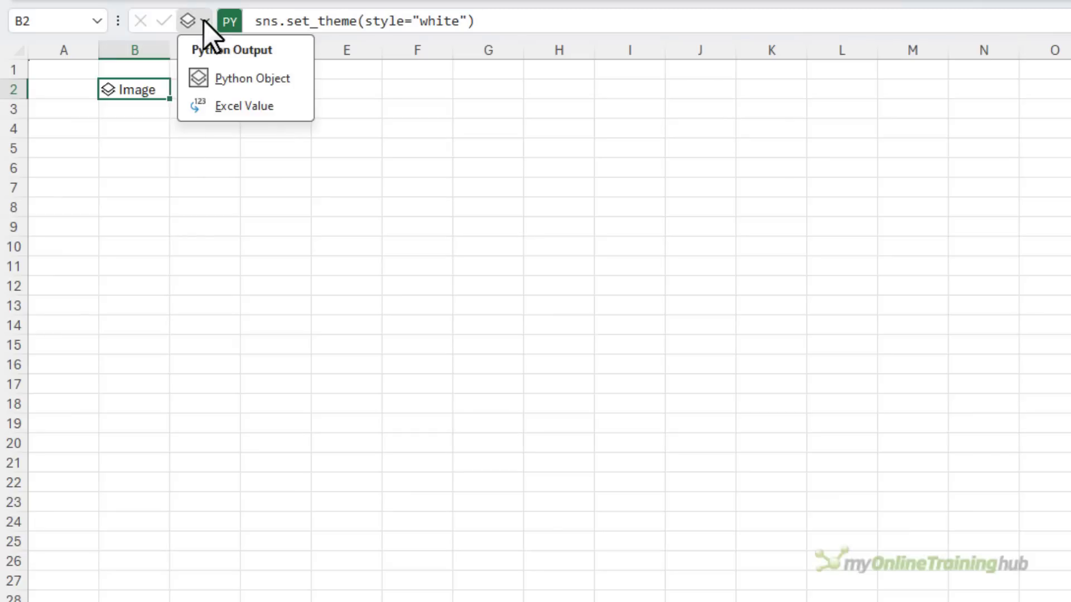
{"action": "left_click", "coordinate": [294, 109]}
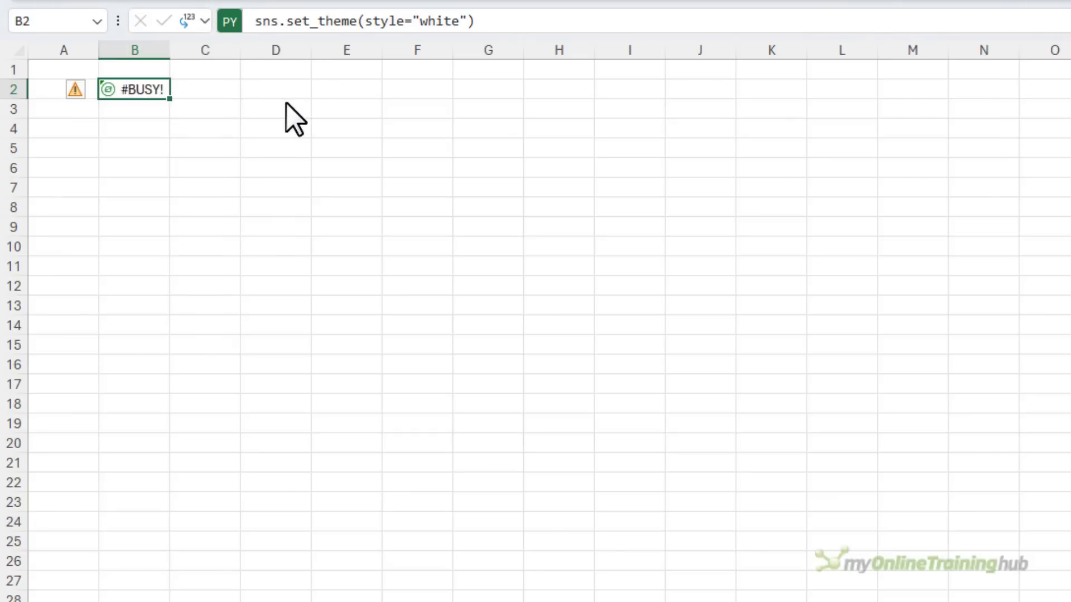
- Place the chart as a Picture in Cell reference and size it across roughly columns B to H
{"action": "right_click", "coordinate": [150, 96]}
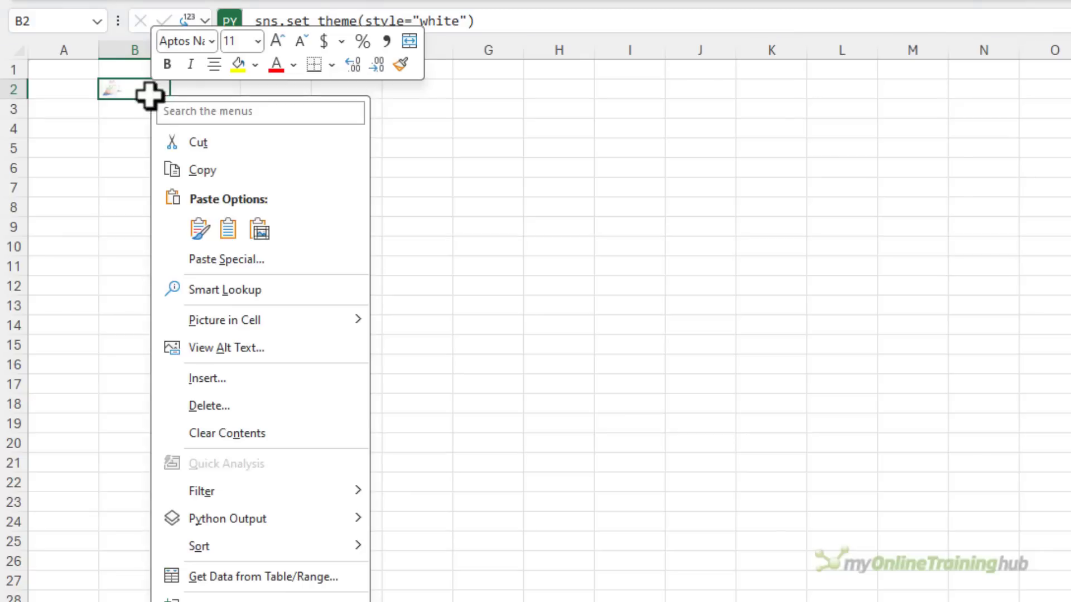
{"action": "mouse_move", "coordinate": [279, 320]}
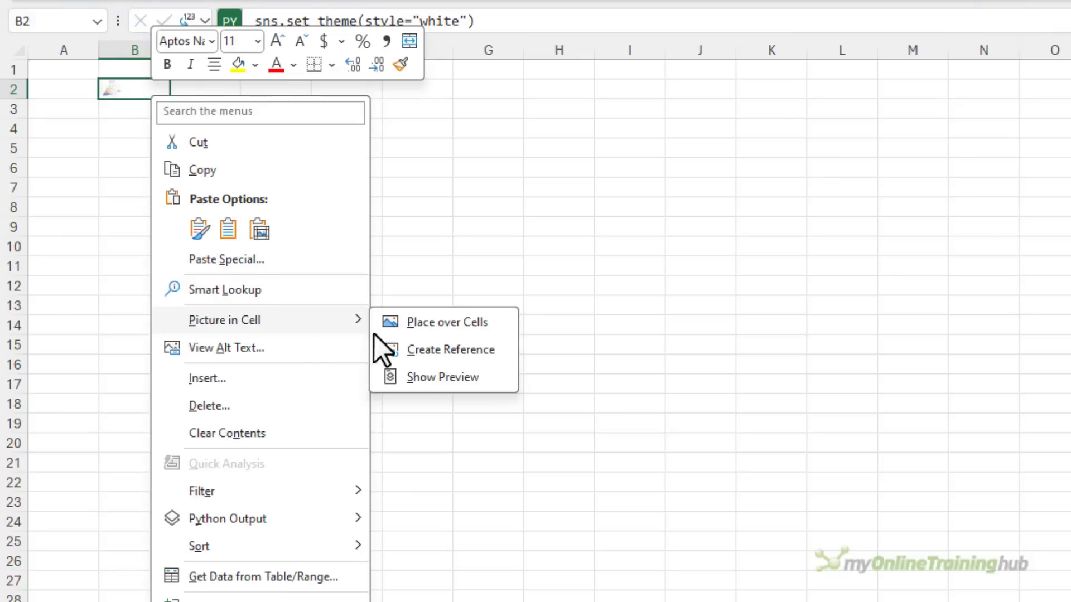
{"action": "left_click", "coordinate": [502, 355]}
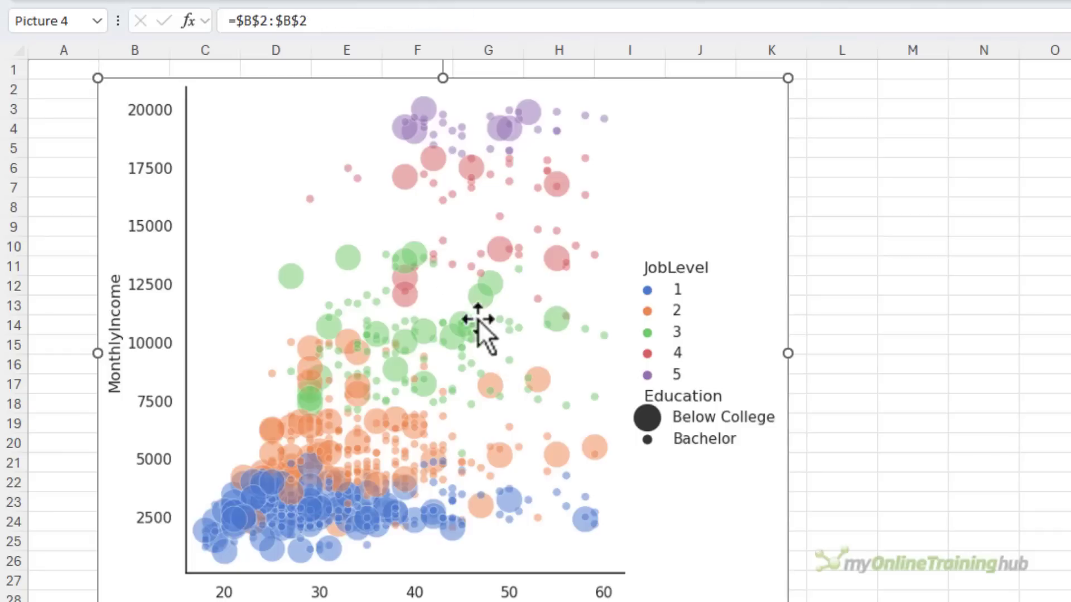
{"action": "left_click_drag", "start_coordinate": [344, 125], "coordinate": [396, 127]}
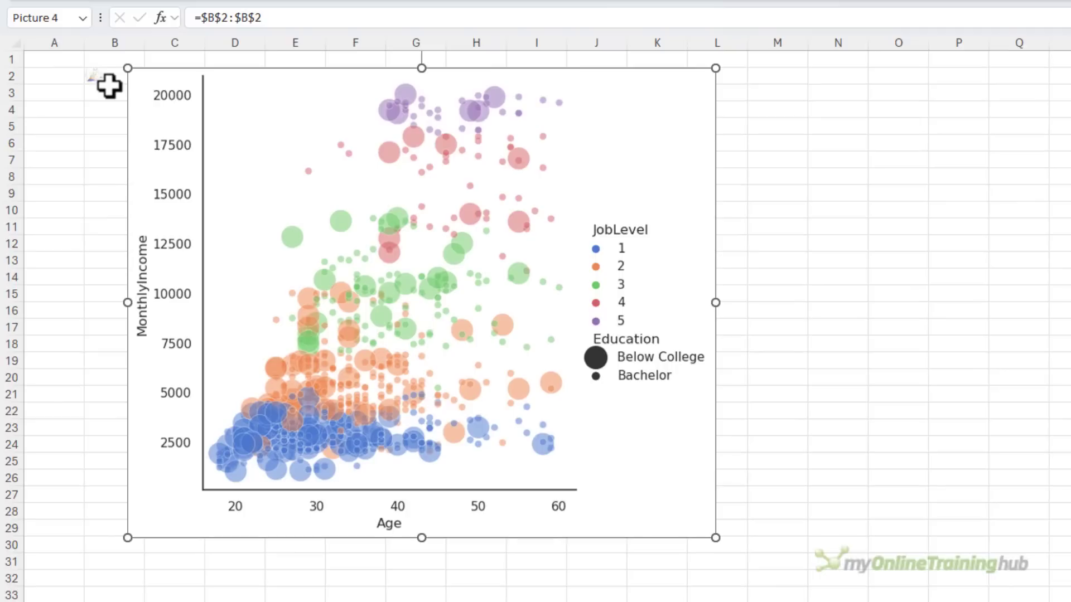
{"action": "left_click_drag", "start_coordinate": [220, 84], "coordinate": [201, 109]}
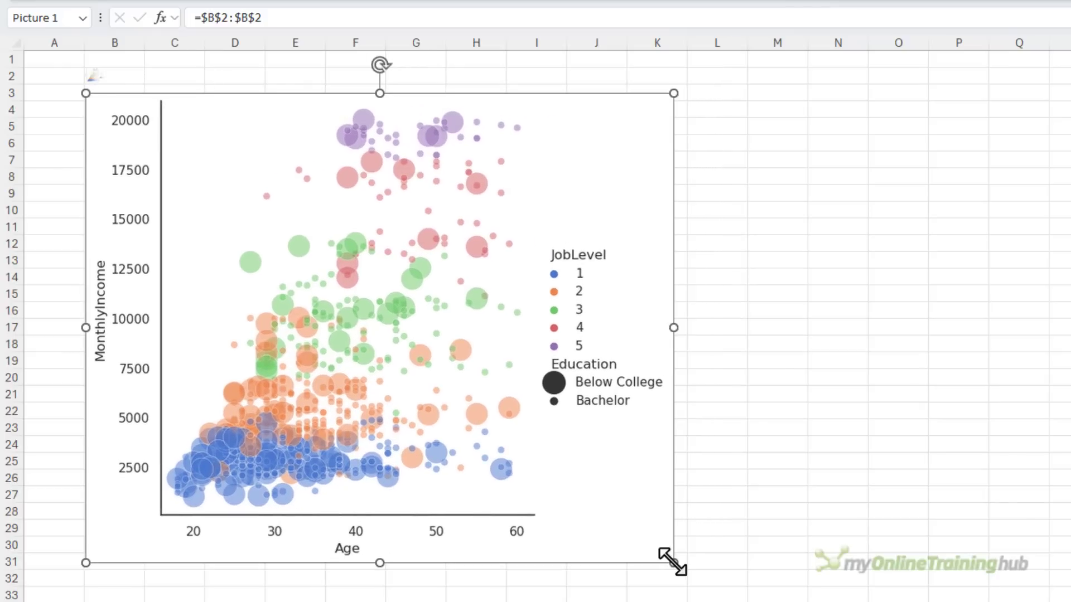
{"action": "left_click_drag", "start_coordinate": [673, 564], "coordinate": [436, 374]}
{"action": "left_click_drag", "start_coordinate": [377, 285], "coordinate": [392, 304]}
{"action": "left_click_drag", "start_coordinate": [454, 392], "coordinate": [508, 445]}
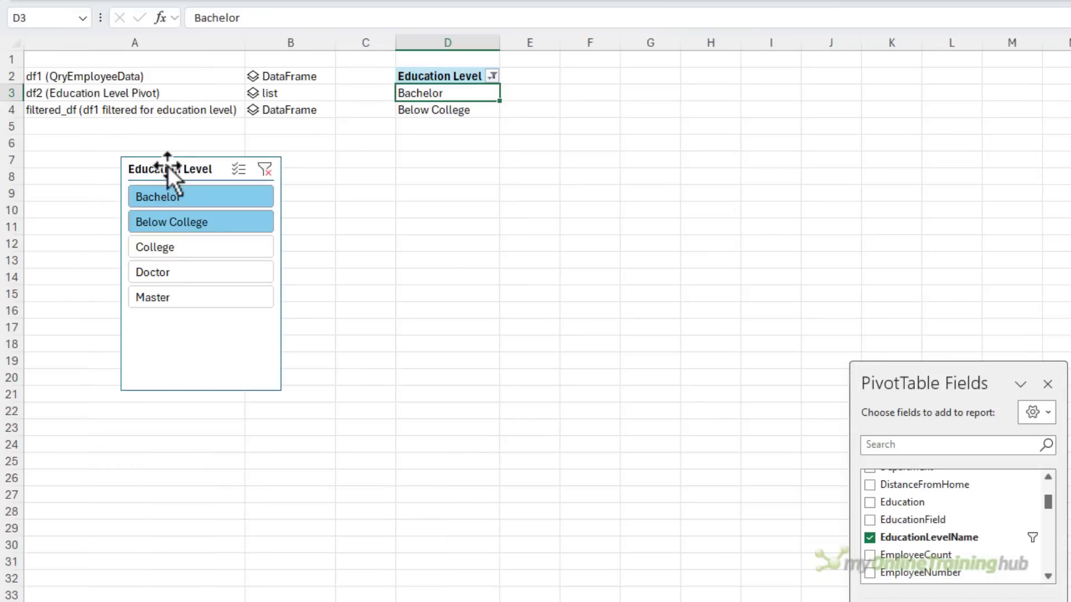
- Paste the Education Level slicer beside the chart with a grey style and five button columns
{"action": "left_click", "coordinate": [169, 170]}
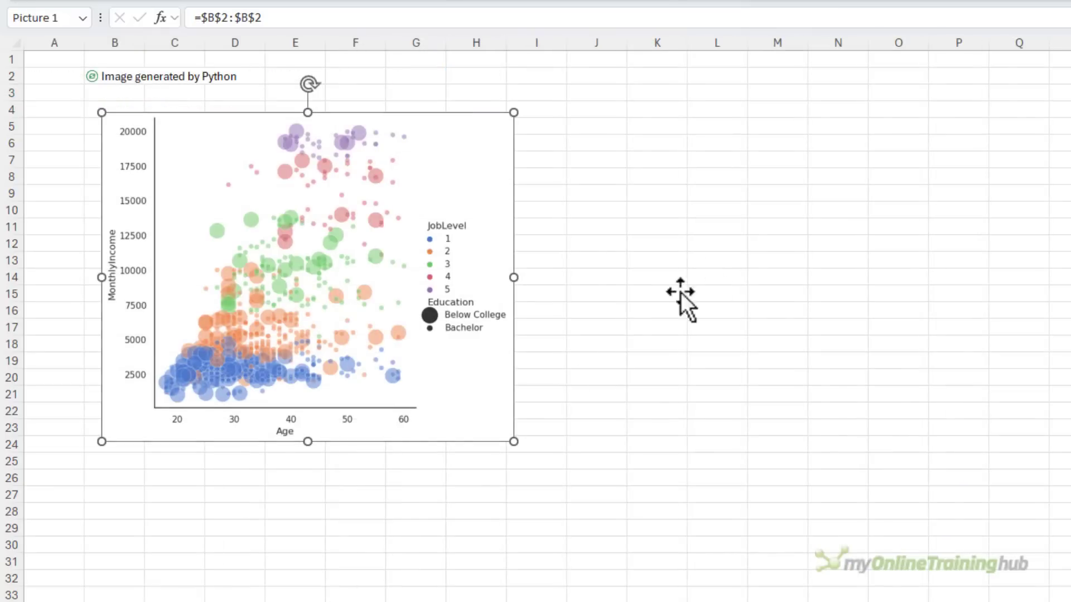
{"action": "left_click", "coordinate": [741, 239]}
{"action": "key", "text": "ctrl+v"}
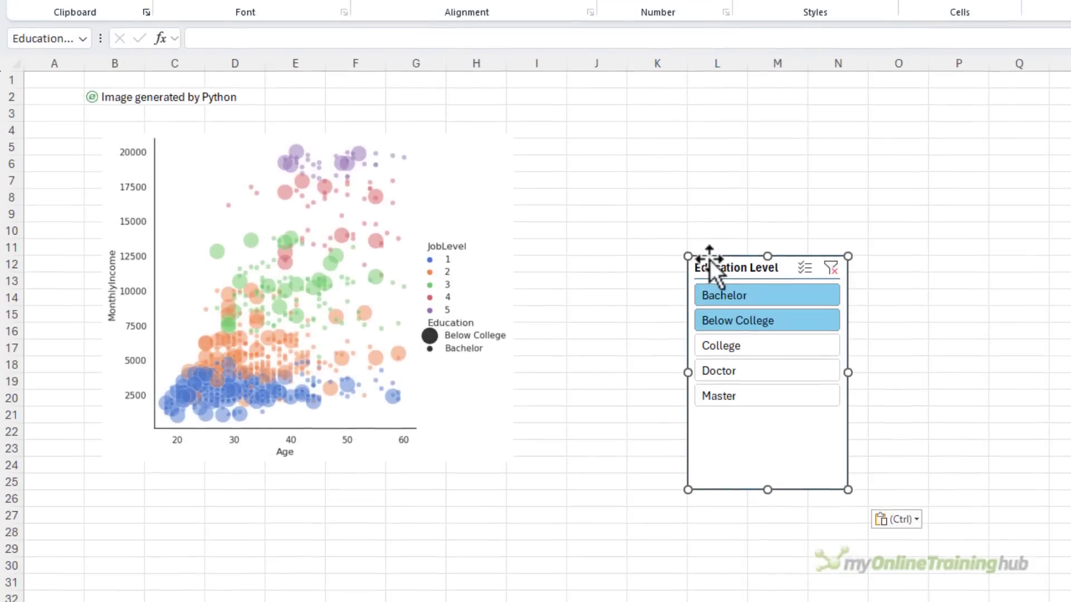
{"action": "left_click_drag", "start_coordinate": [708, 239], "coordinate": [588, 109]}
{"action": "left_click", "coordinate": [775, 19]}
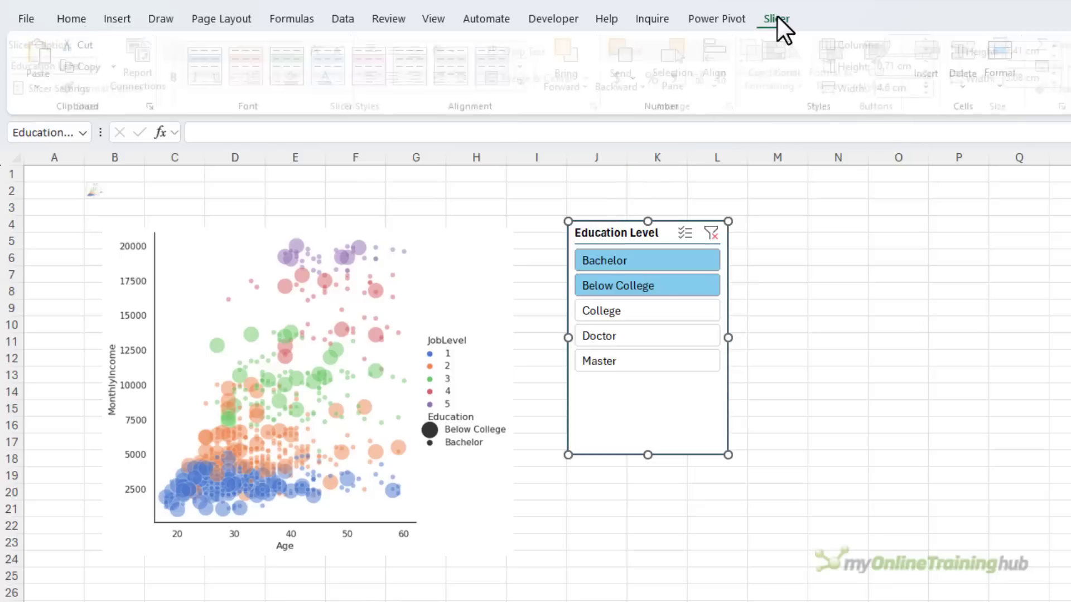
{"action": "left_click", "coordinate": [467, 70]}
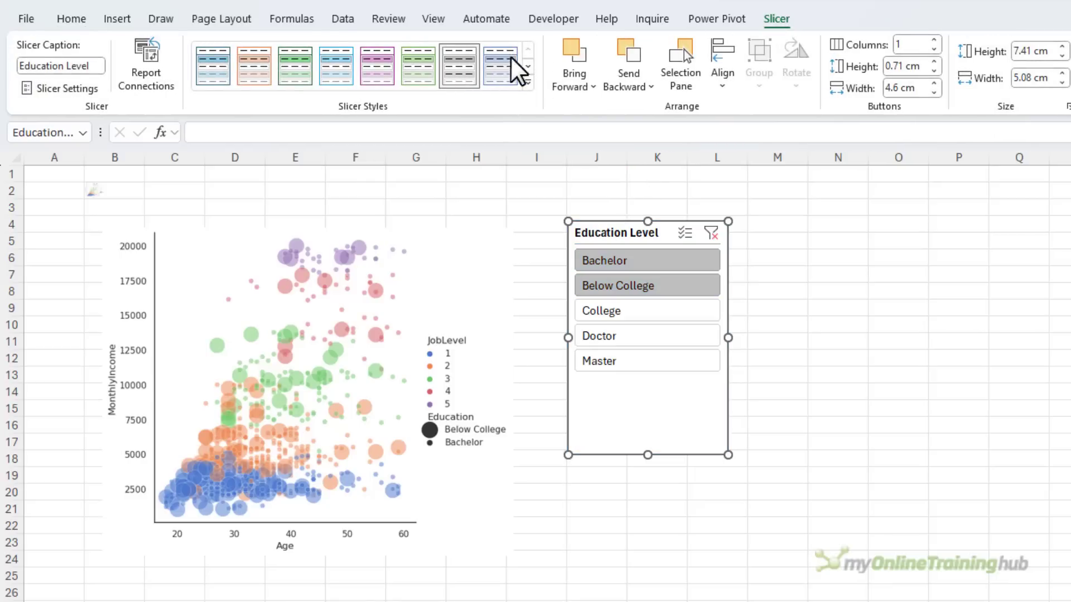
{"action": "left_click", "coordinate": [918, 45]}
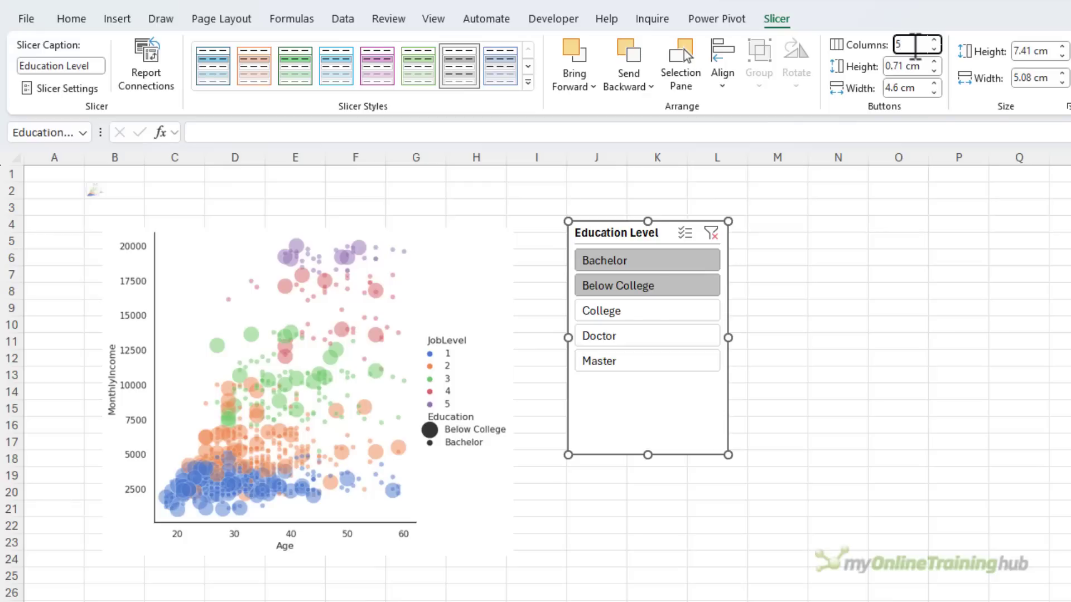
{"action": "key", "text": "Return"}
- Stretch the slicer into a single row above the bubble chart, reaching about column M
{"action": "left_click_drag", "start_coordinate": [756, 429], "coordinate": [1037, 283]}
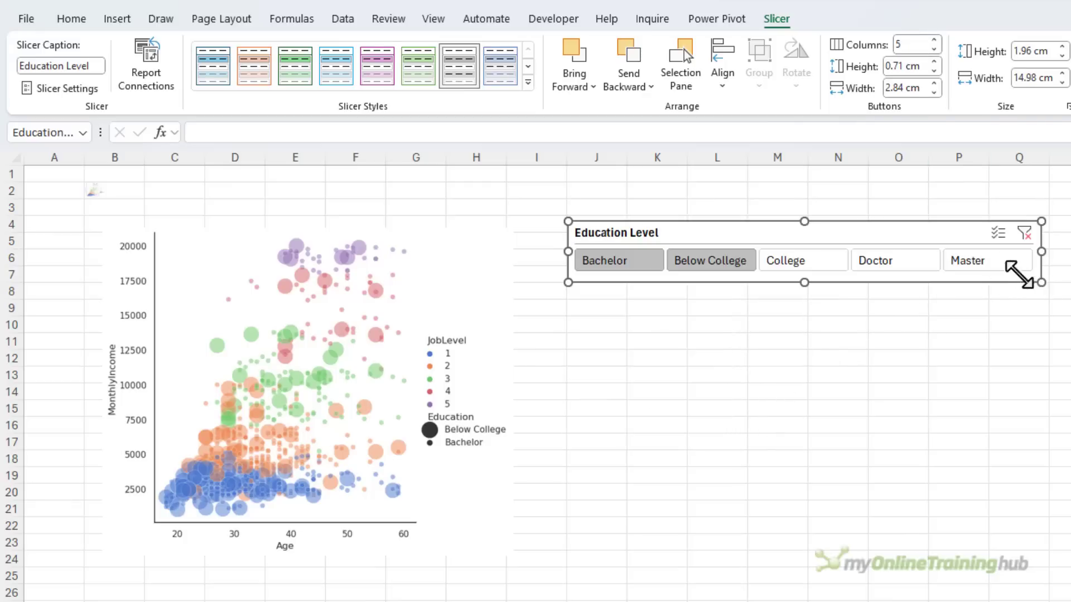
{"action": "left_click_drag", "start_coordinate": [904, 232], "coordinate": [449, 174]}
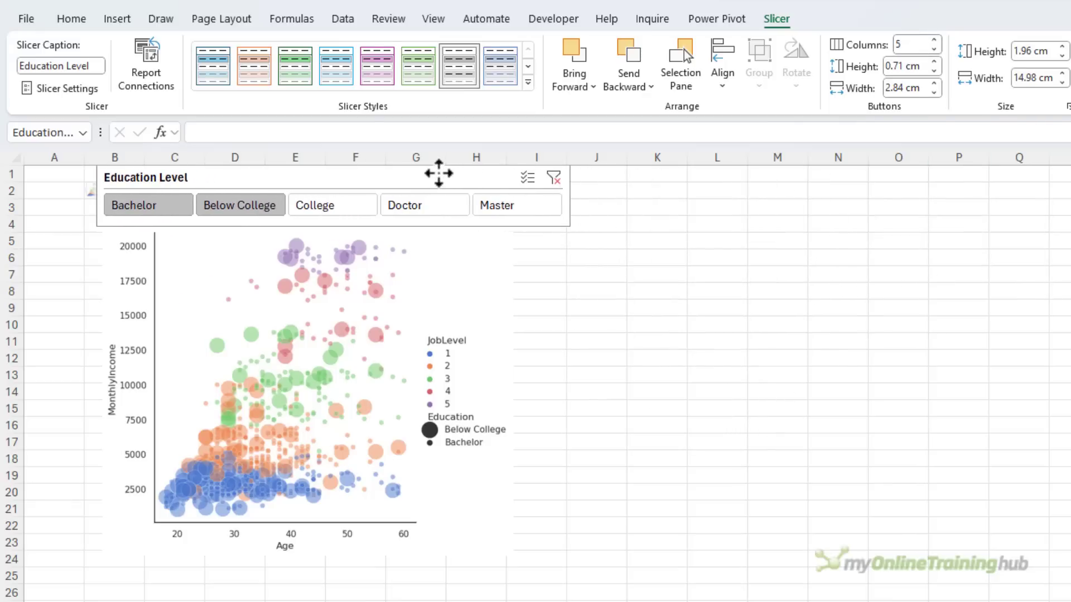
{"action": "left_click_drag", "start_coordinate": [582, 196], "coordinate": [826, 201]}
{"action": "left_click", "coordinate": [114, 592]}
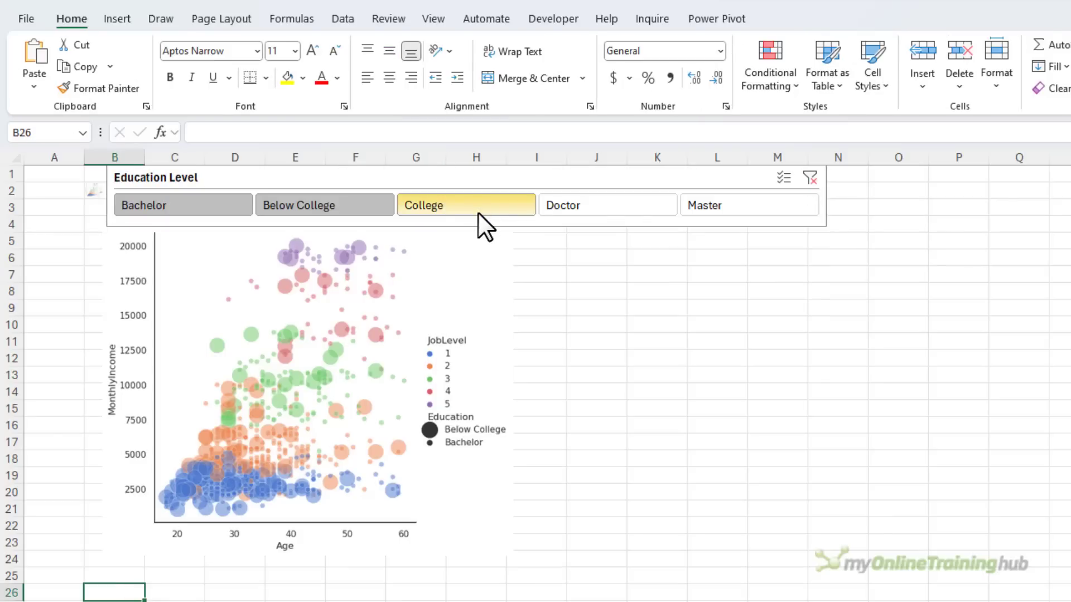
- Filter the slicer to Below College and Master and nudge the chart picture slightly down
{"action": "left_click", "coordinate": [376, 205]}
{"action": "left_click", "coordinate": [705, 209], "text": "ctrl"}
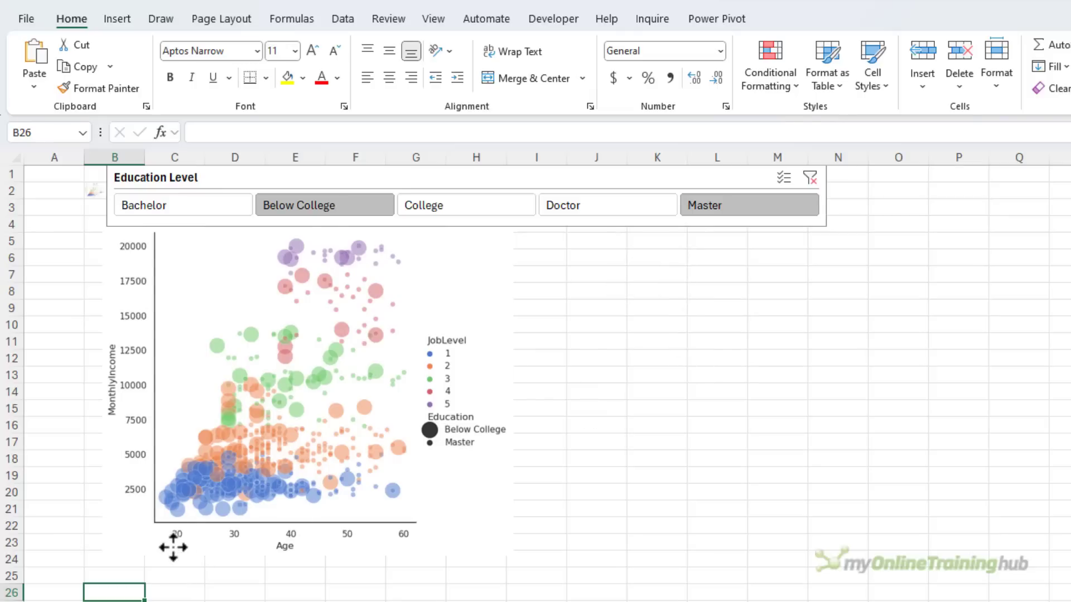
{"action": "left_click_drag", "start_coordinate": [173, 548], "coordinate": [193, 573]}
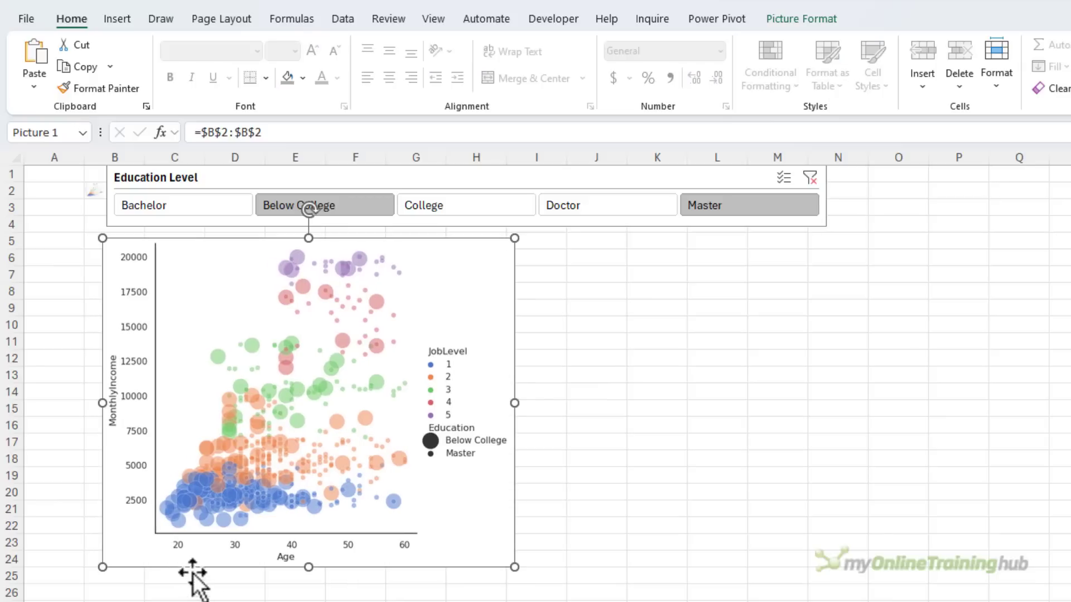
{"action": "left_click", "coordinate": [235, 601]}
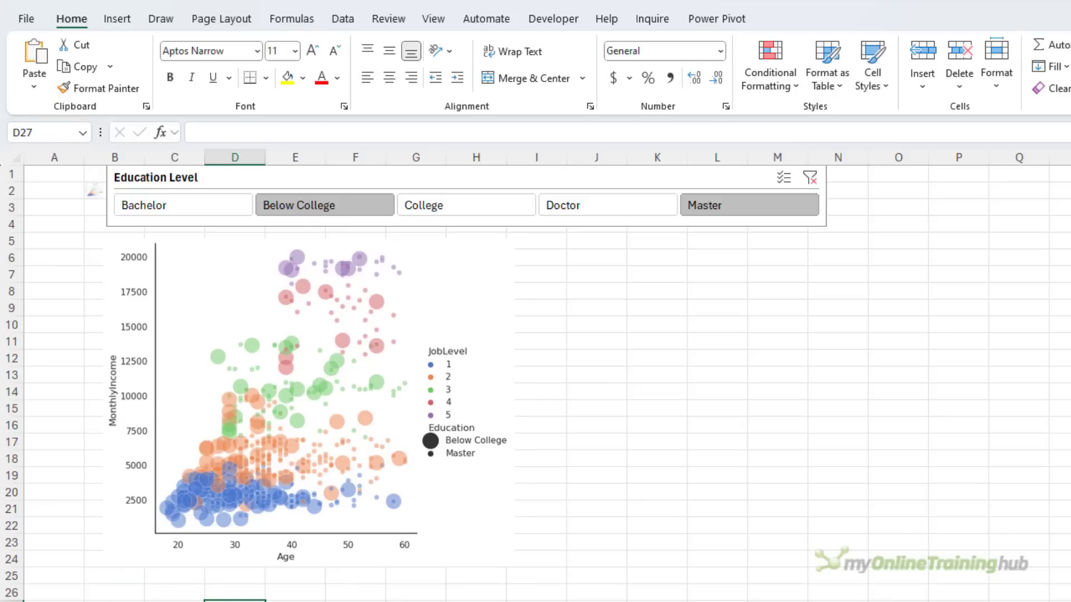
- Copy the Education Level pivot from D2:D4 to F2 and autofit column F
{"action": "key", "text": "ctrl+Page_Up"}
{"action": "left_click_drag", "start_coordinate": [454, 187], "coordinate": [459, 217]}
{"action": "key", "text": "ctrl+c"}
{"action": "left_click", "coordinate": [595, 190]}
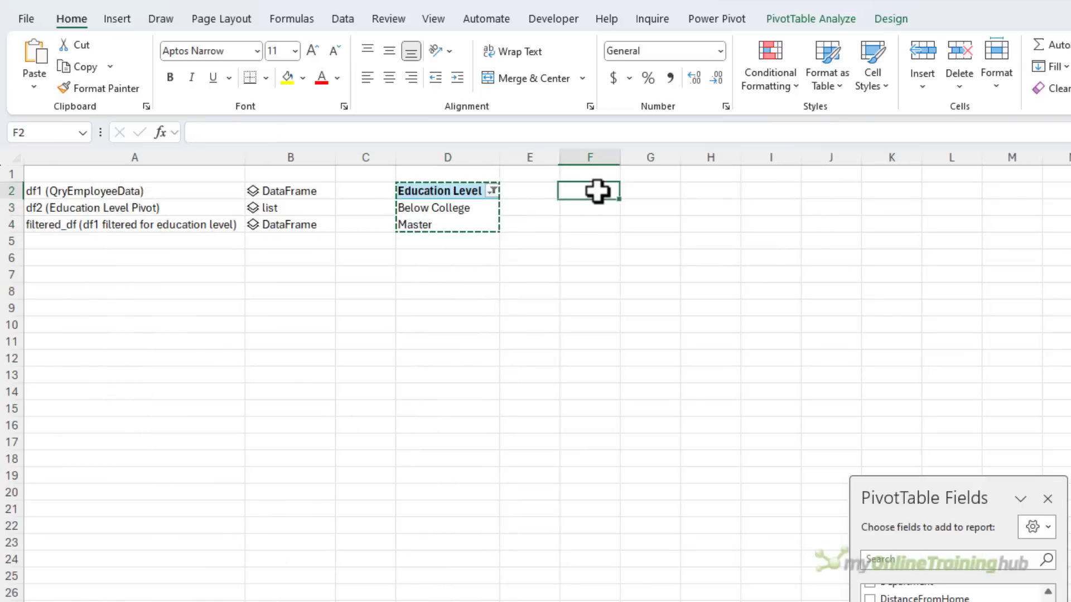
{"action": "key", "text": "ctrl+v"}
{"action": "double_click", "coordinate": [620, 157]}
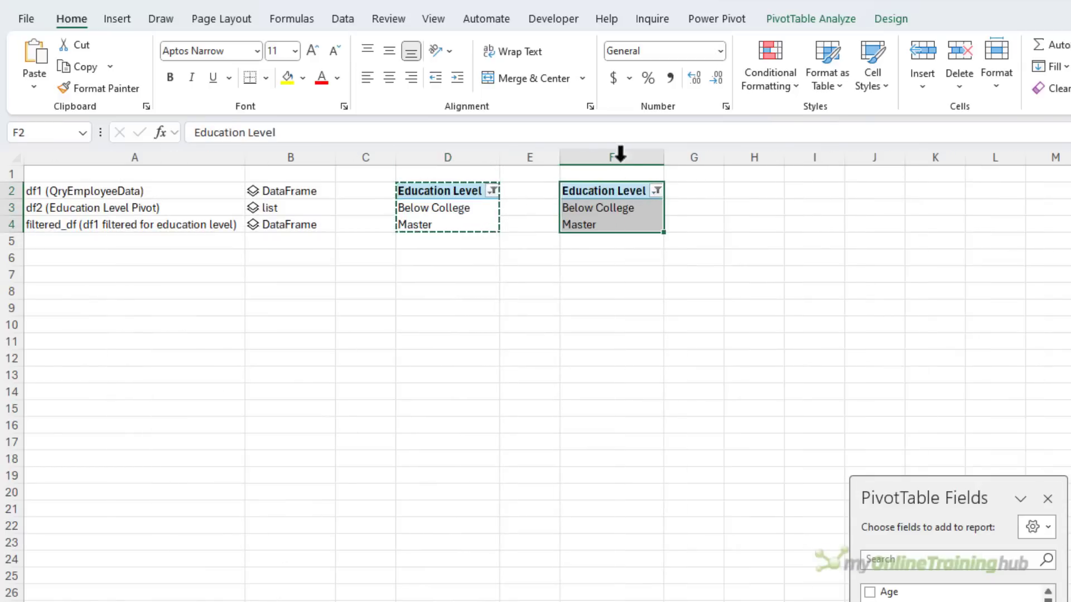
- Set the copied pivot to EducationField rows with MonthlyIncome as its values
{"action": "left_click_drag", "start_coordinate": [889, 489], "coordinate": [856, 196]}
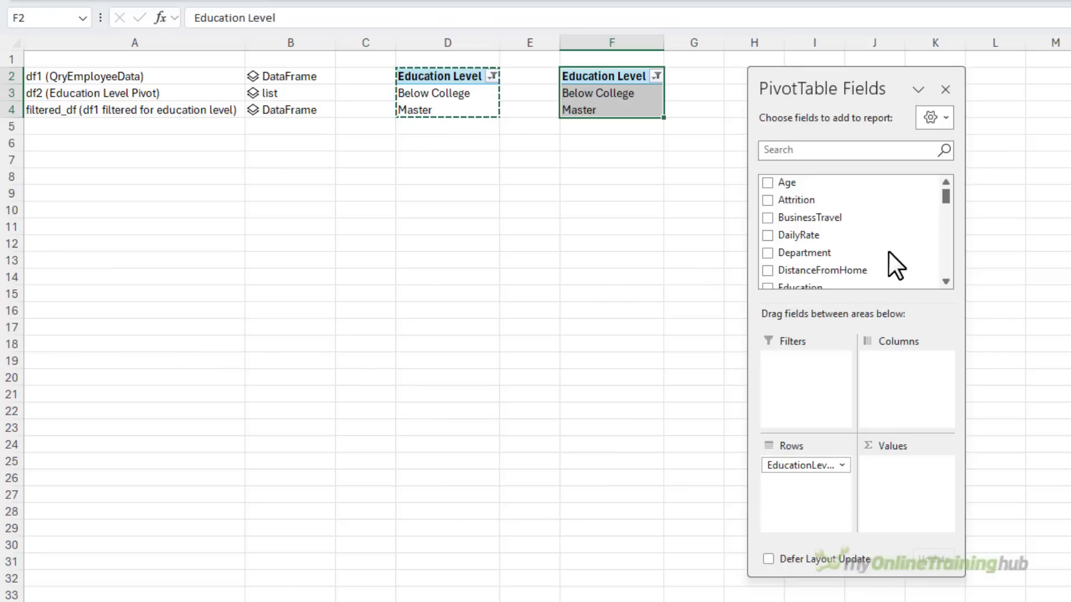
{"action": "scroll", "coordinate": [889, 253], "scroll_direction": "down", "scroll_amount": 2}
{"action": "left_click_drag", "start_coordinate": [889, 253], "coordinate": [642, 490]}
{"action": "scroll", "coordinate": [859, 271], "scroll_direction": "down", "scroll_amount": 2}
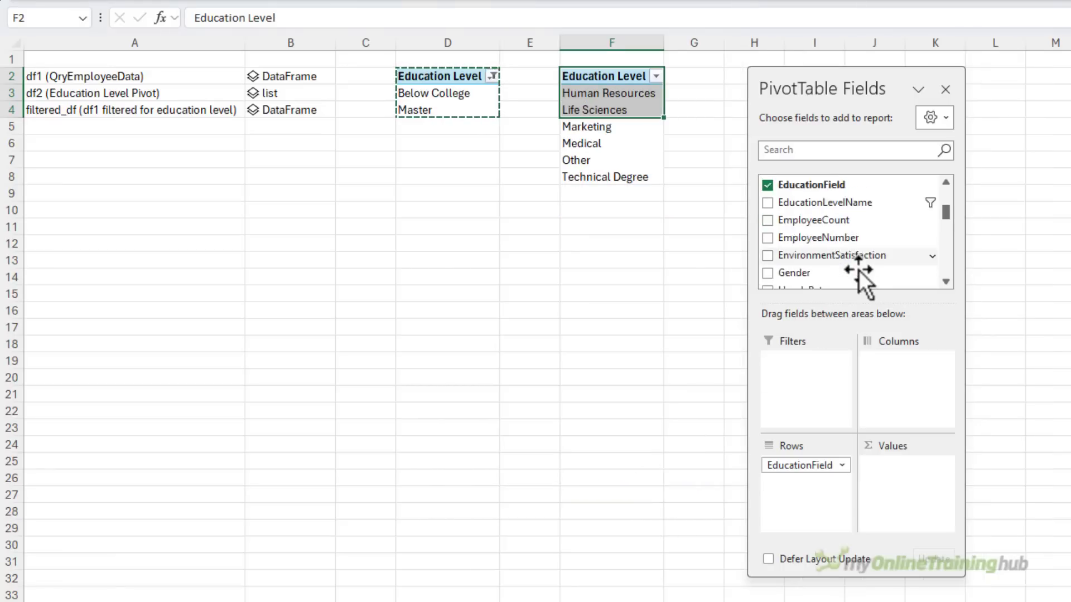
{"action": "scroll", "coordinate": [859, 270], "scroll_direction": "down", "scroll_amount": 5}
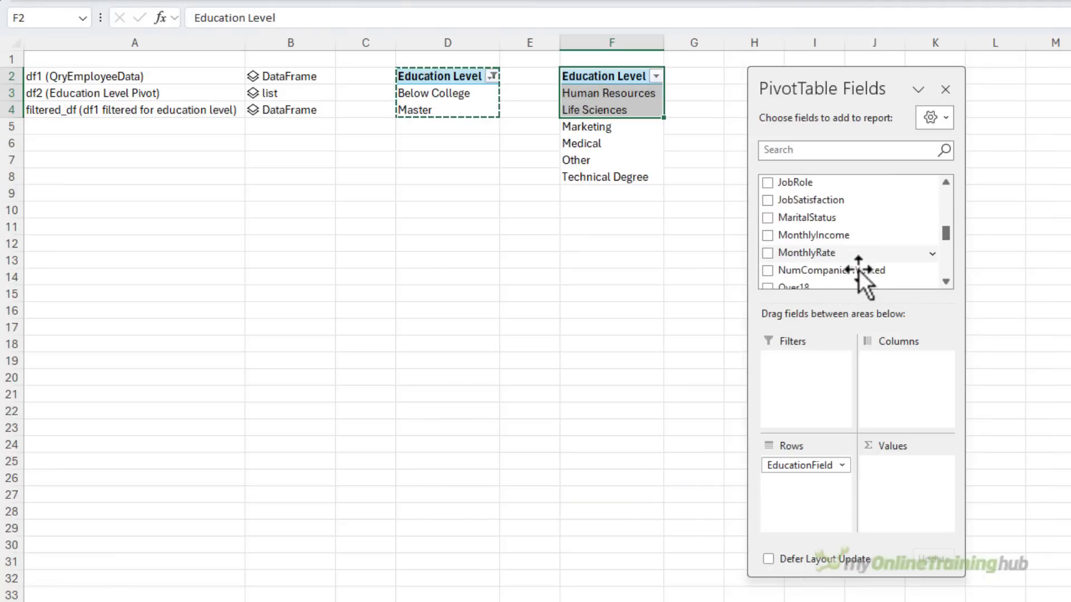
{"action": "left_click_drag", "start_coordinate": [858, 235], "coordinate": [917, 474]}
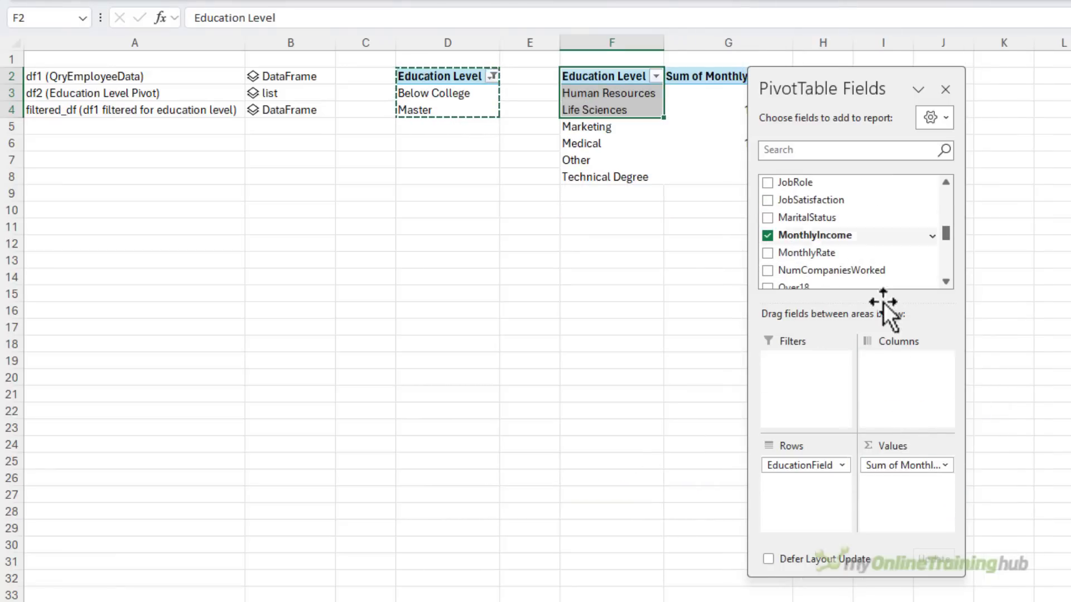
{"action": "double_click", "coordinate": [835, 83]}
- Summarize the MonthlyIncome values by Average instead of Sum
{"action": "right_click", "coordinate": [737, 92]}
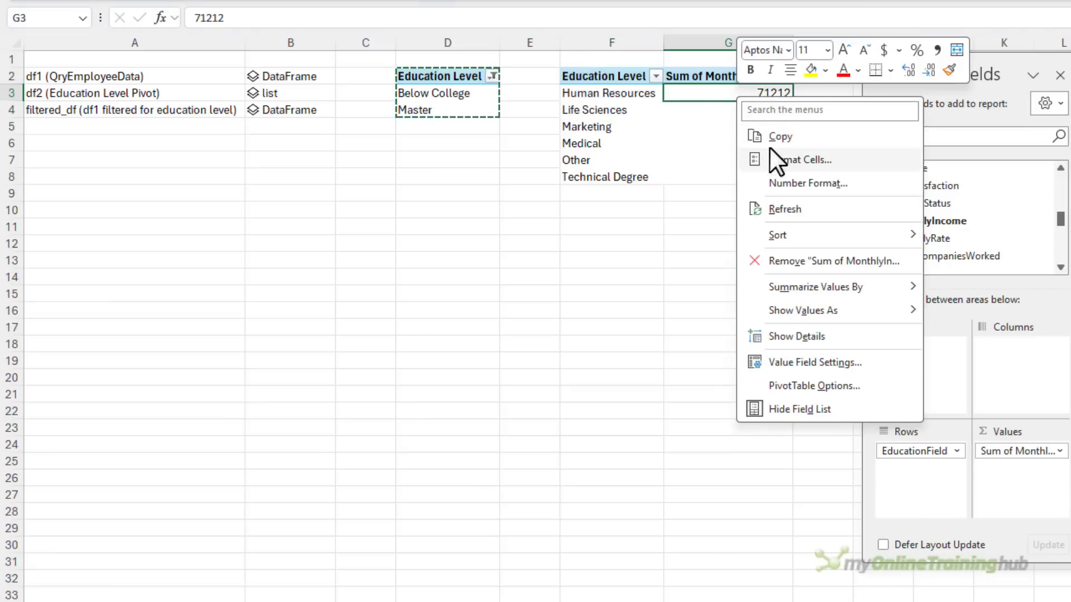
{"action": "mouse_move", "coordinate": [861, 287]}
{"action": "left_click", "coordinate": [950, 310]}
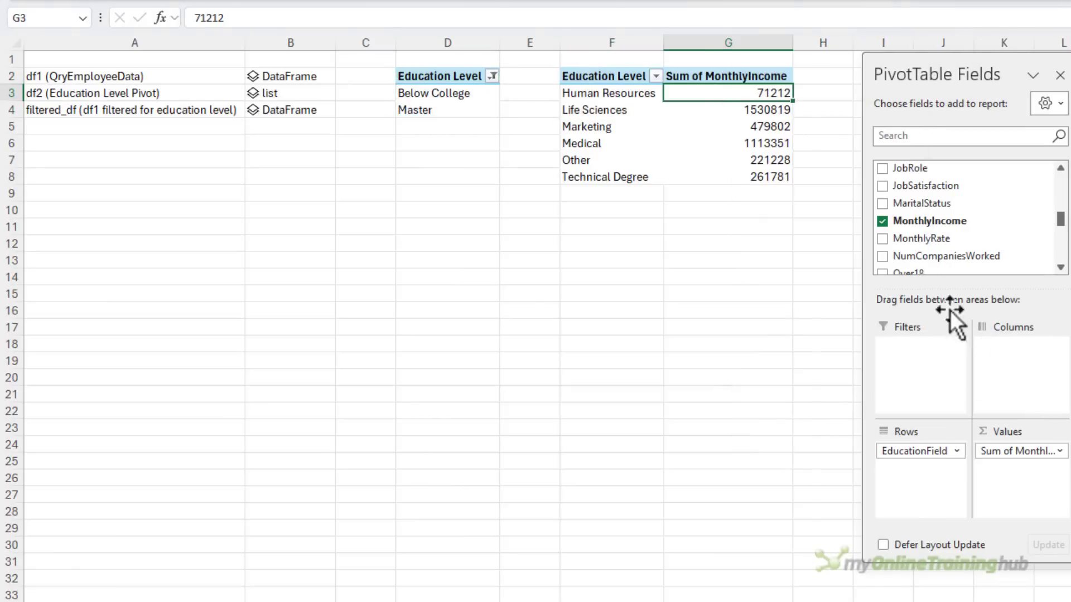
- Format the averages as Number with 0 decimals and a 1000 separator
{"action": "right_click", "coordinate": [723, 110]}
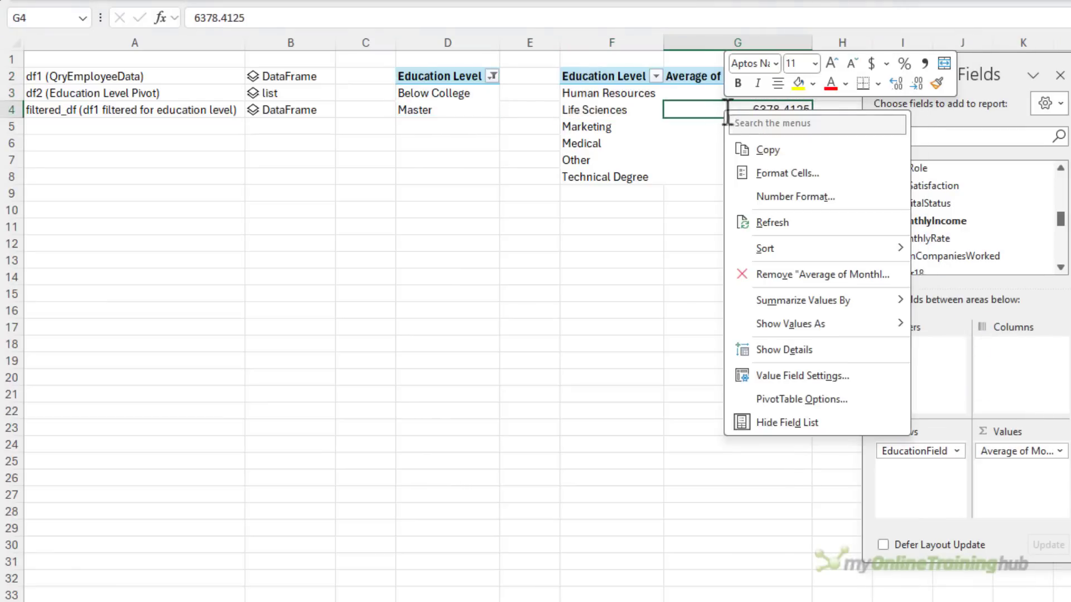
{"action": "left_click", "coordinate": [804, 197]}
{"action": "left_click", "coordinate": [614, 72]}
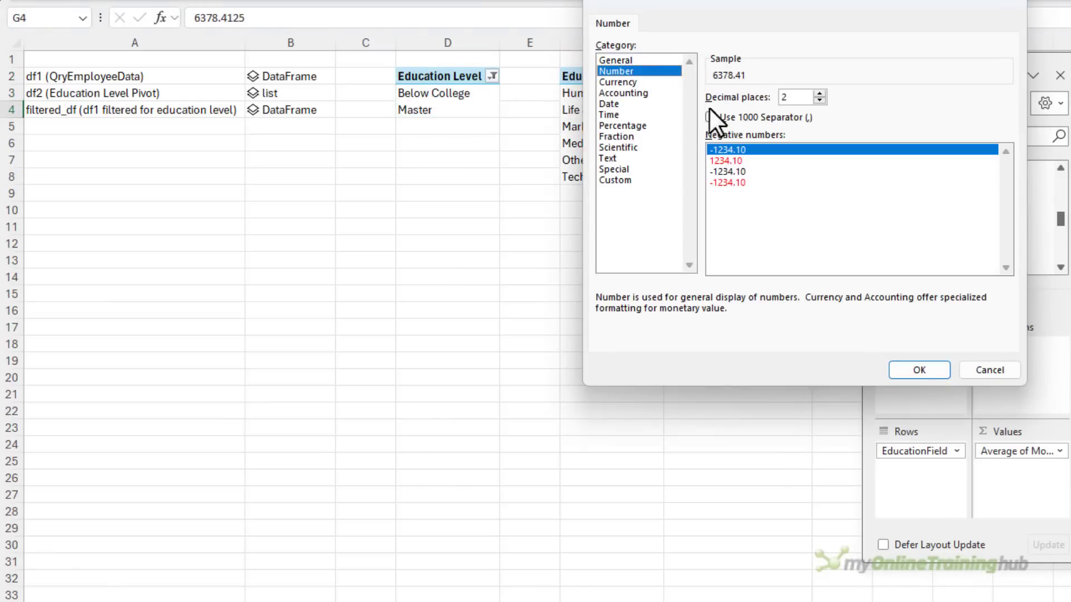
{"action": "left_click", "coordinate": [719, 117]}
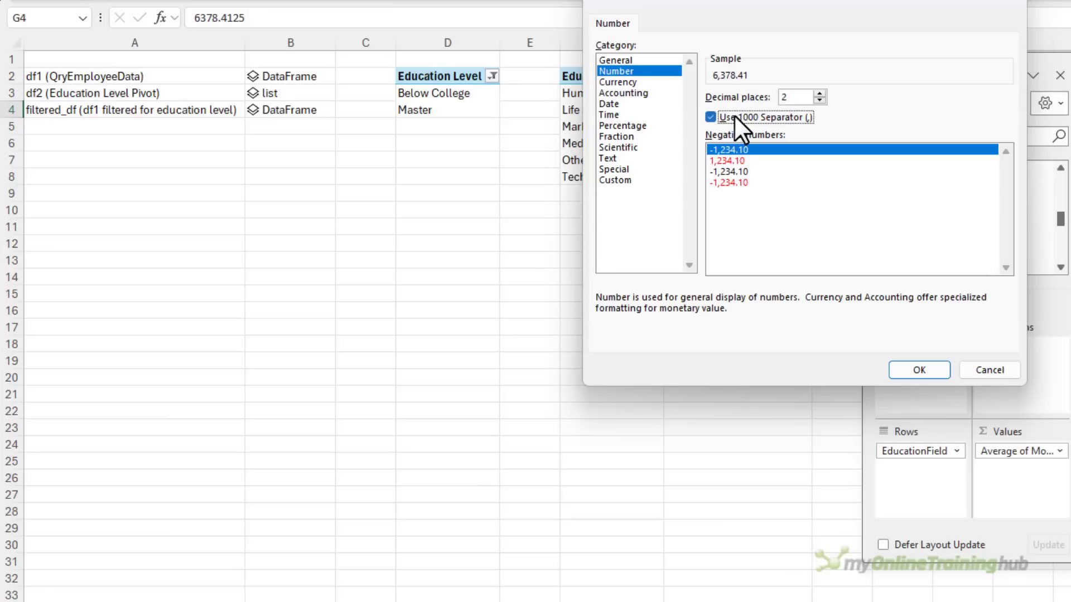
{"action": "double_click", "coordinate": [800, 99]}
{"action": "type", "text": "0"}
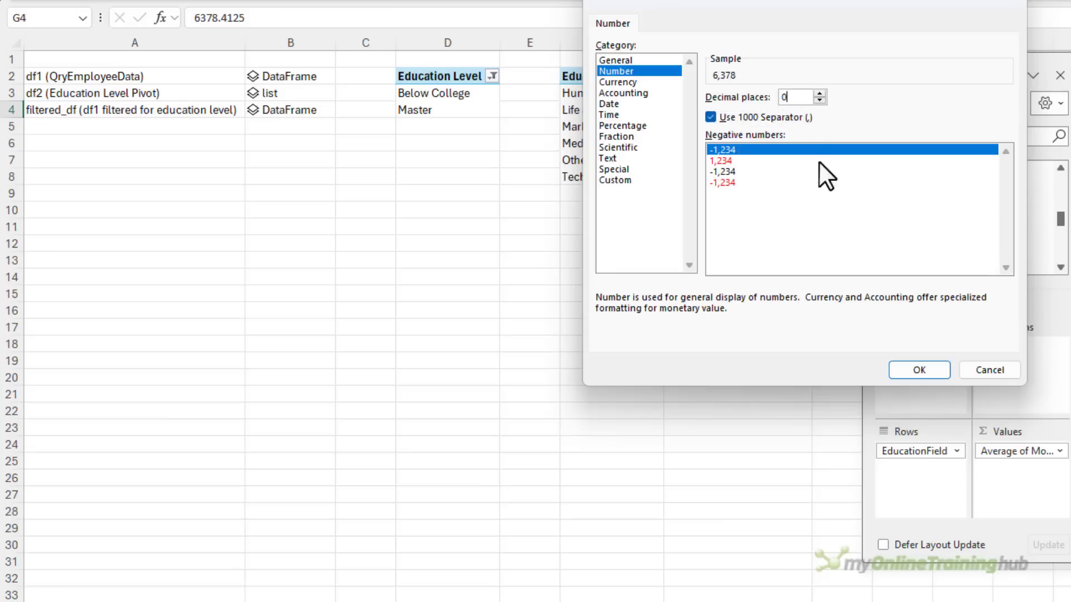
{"action": "left_click", "coordinate": [919, 369]}
- Sort the average incomes from smallest to largest
{"action": "left_click", "coordinate": [741, 95]}
{"action": "right_click", "coordinate": [741, 95]}
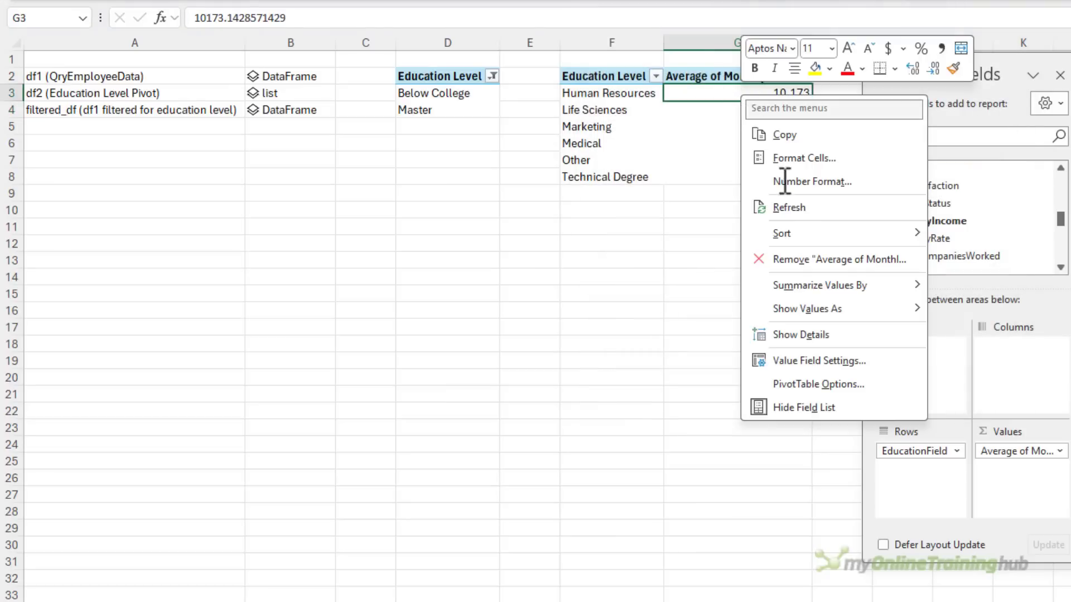
{"action": "key", "text": "Escape"}
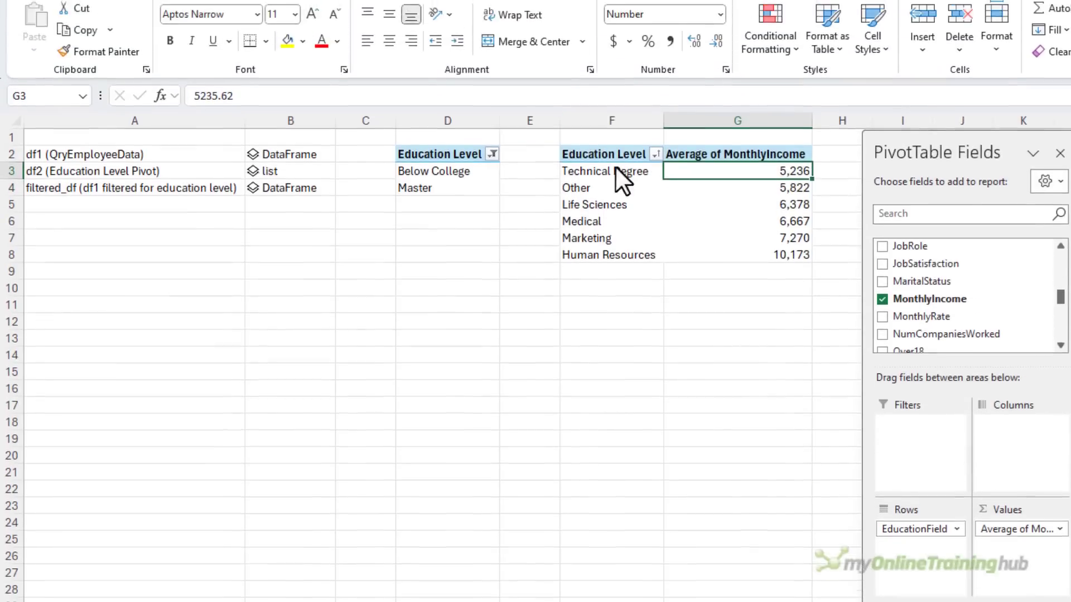
- Insert a clustered bar PivotChart near B9 and hide all its field buttons
{"action": "left_click", "coordinate": [131, 19]}
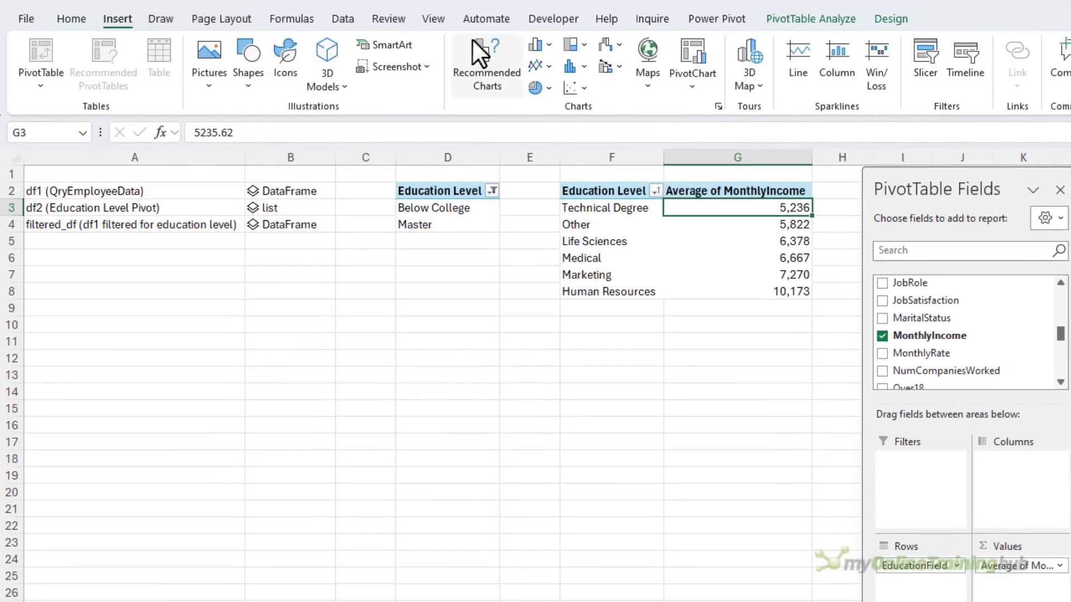
{"action": "left_click", "coordinate": [547, 43]}
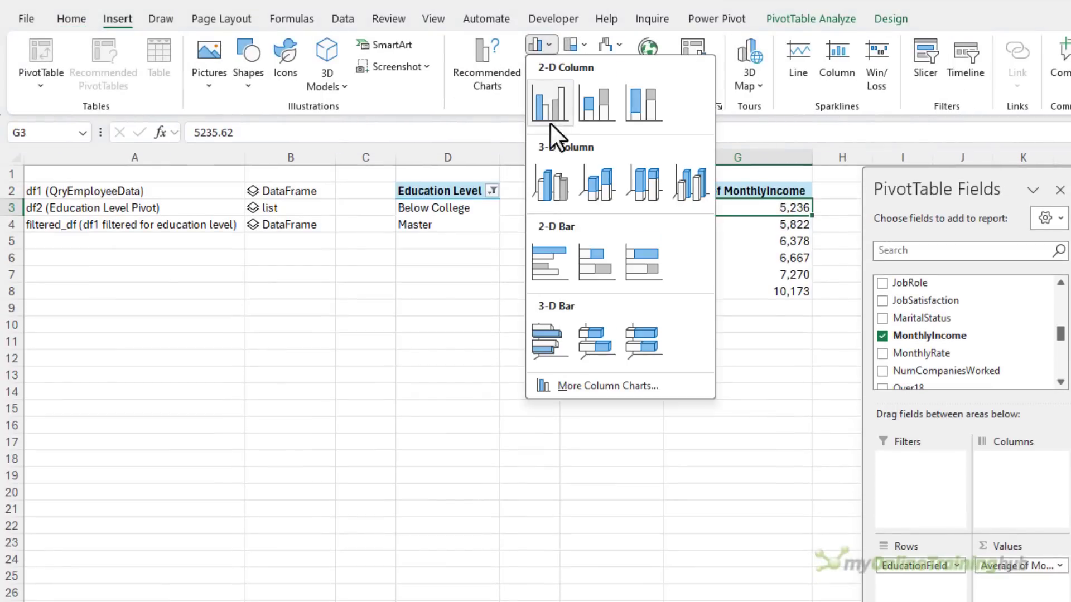
{"action": "left_click", "coordinate": [557, 253]}
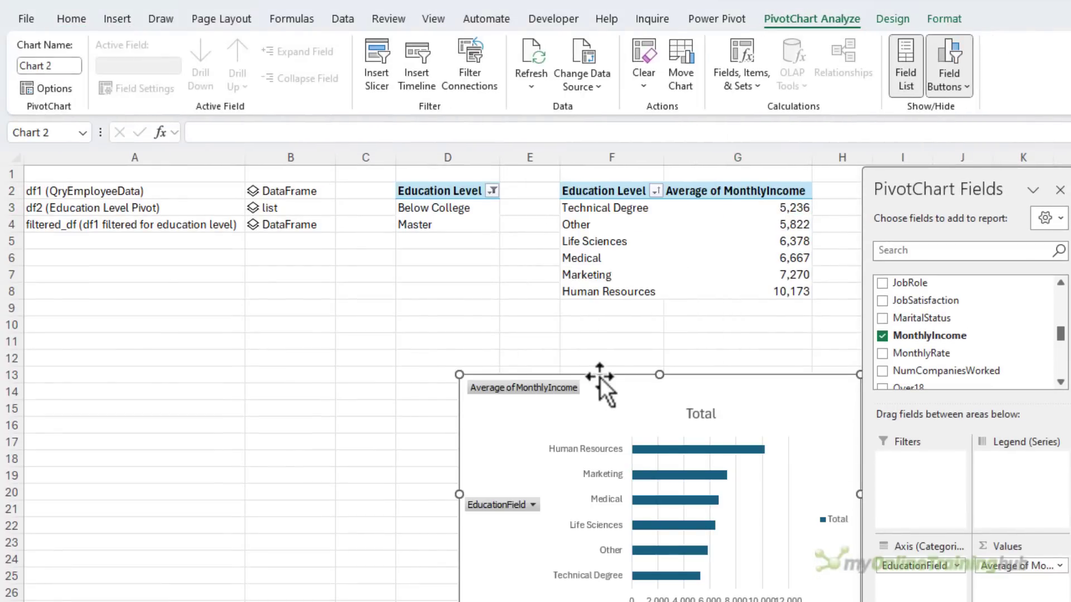
{"action": "left_click_drag", "start_coordinate": [600, 377], "coordinate": [393, 312]}
{"action": "right_click", "coordinate": [345, 325]}
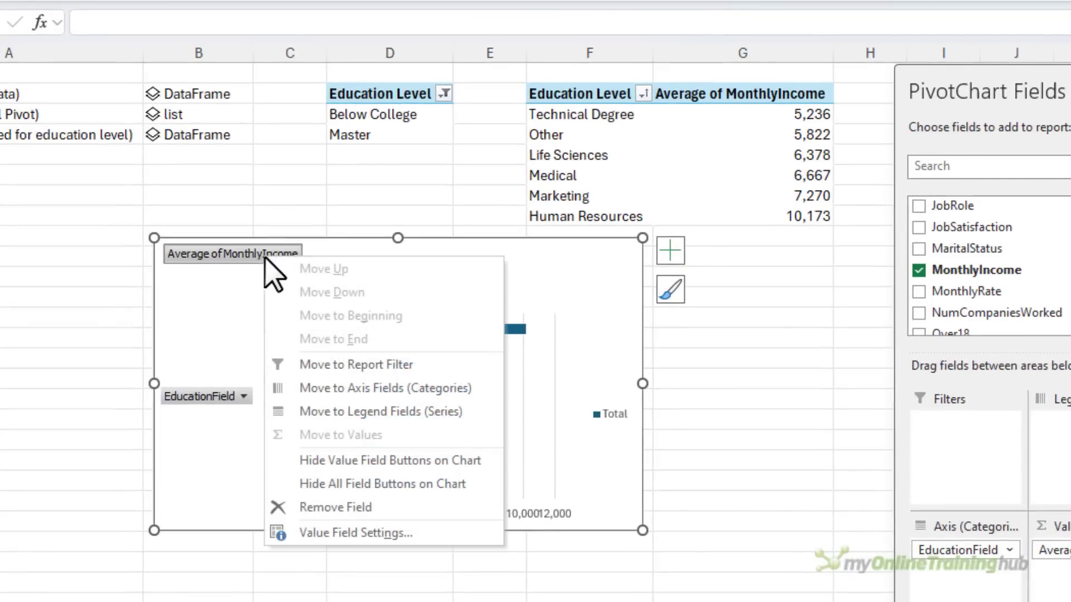
{"action": "left_click", "coordinate": [351, 484]}
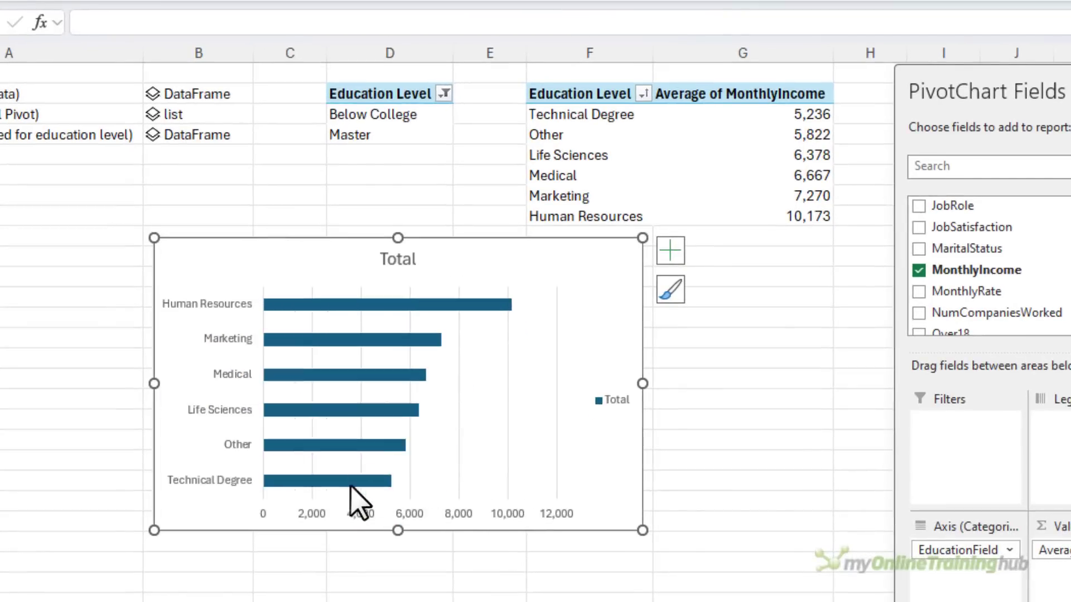
- Remove the horizontal axis, gridlines and legend, and put data labels at Inside Base
{"action": "left_click", "coordinate": [673, 260]}
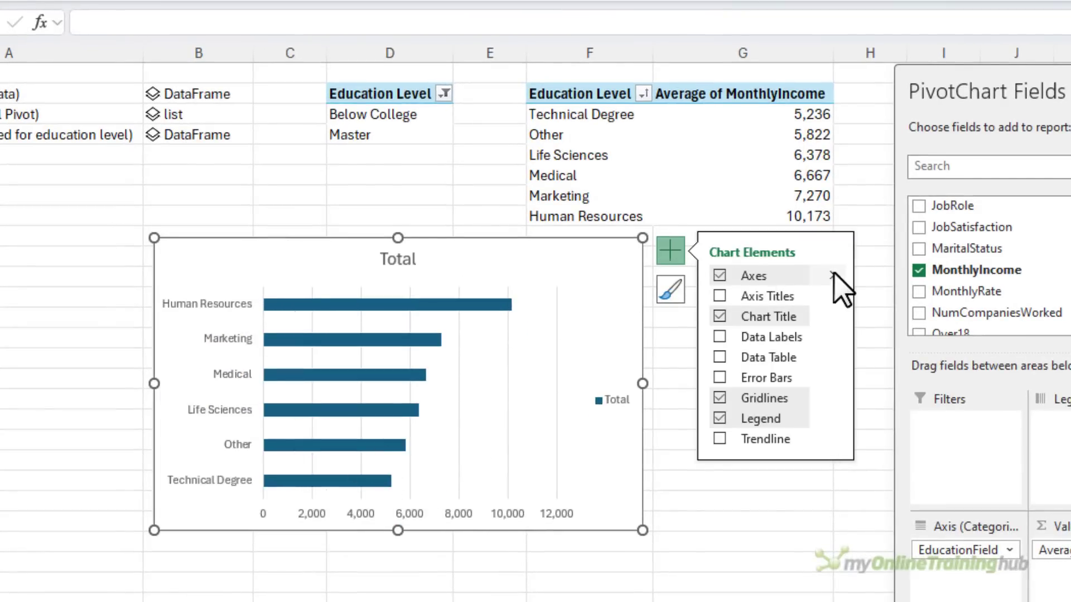
{"action": "mouse_move", "coordinate": [840, 282]}
{"action": "left_click", "coordinate": [871, 298]}
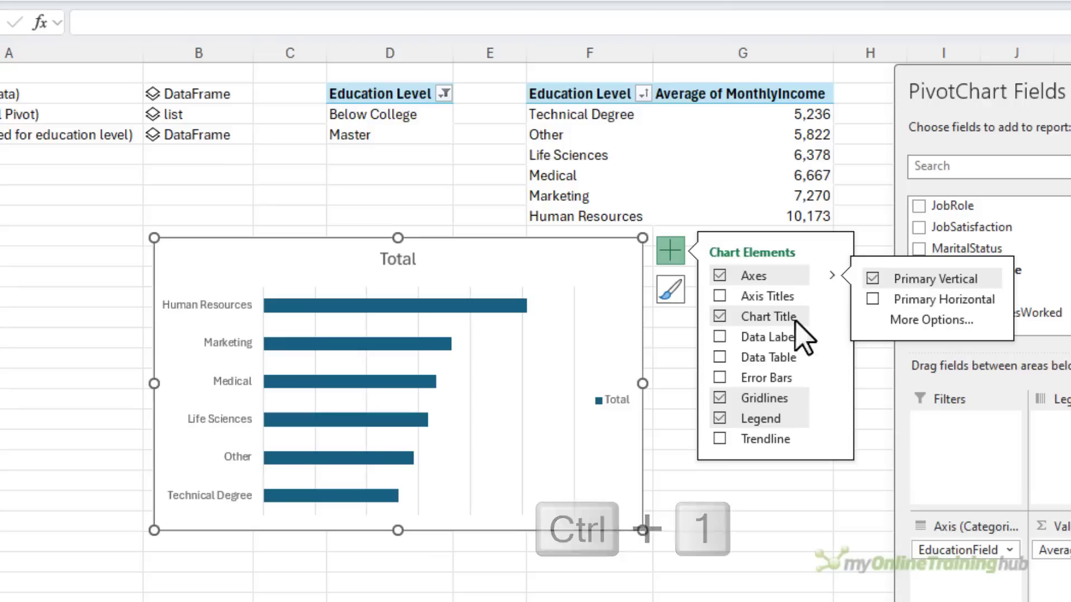
{"action": "left_click", "coordinate": [719, 337]}
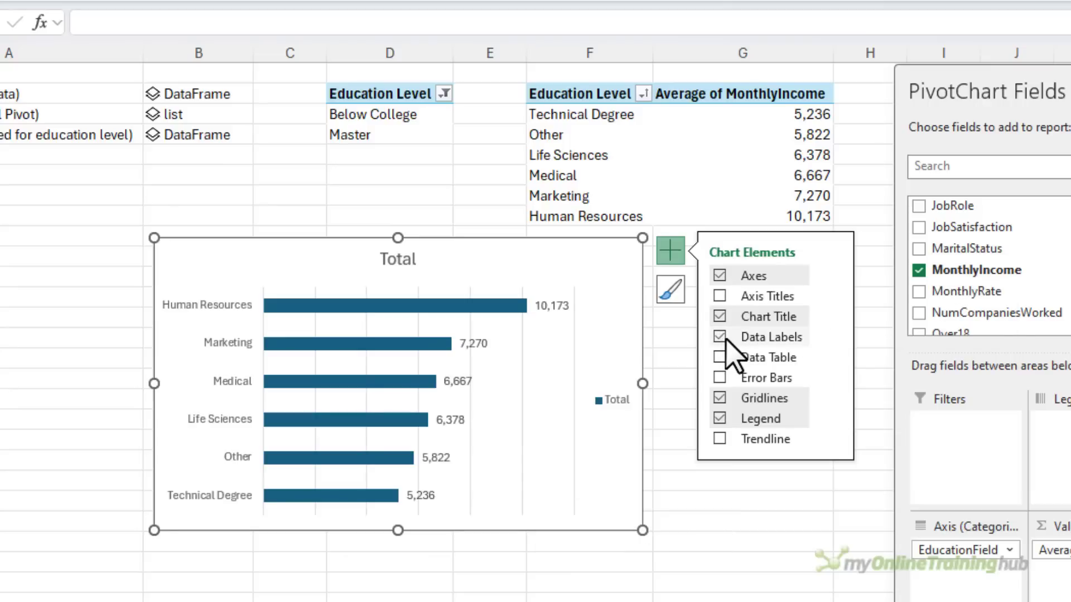
{"action": "left_click", "coordinate": [720, 338]}
{"action": "mouse_move", "coordinate": [829, 338]}
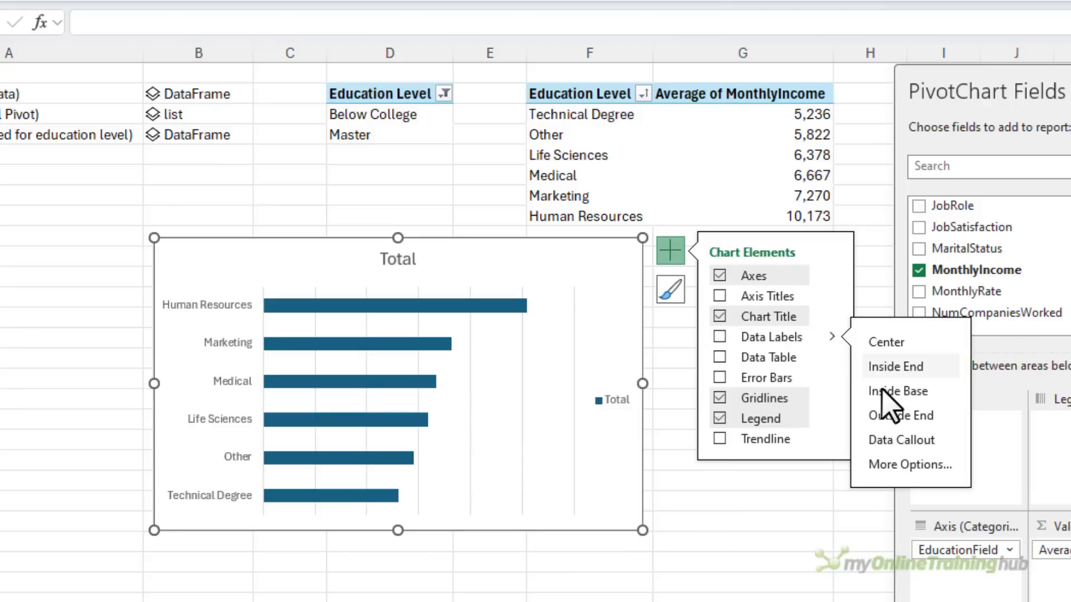
{"action": "left_click", "coordinate": [884, 392]}
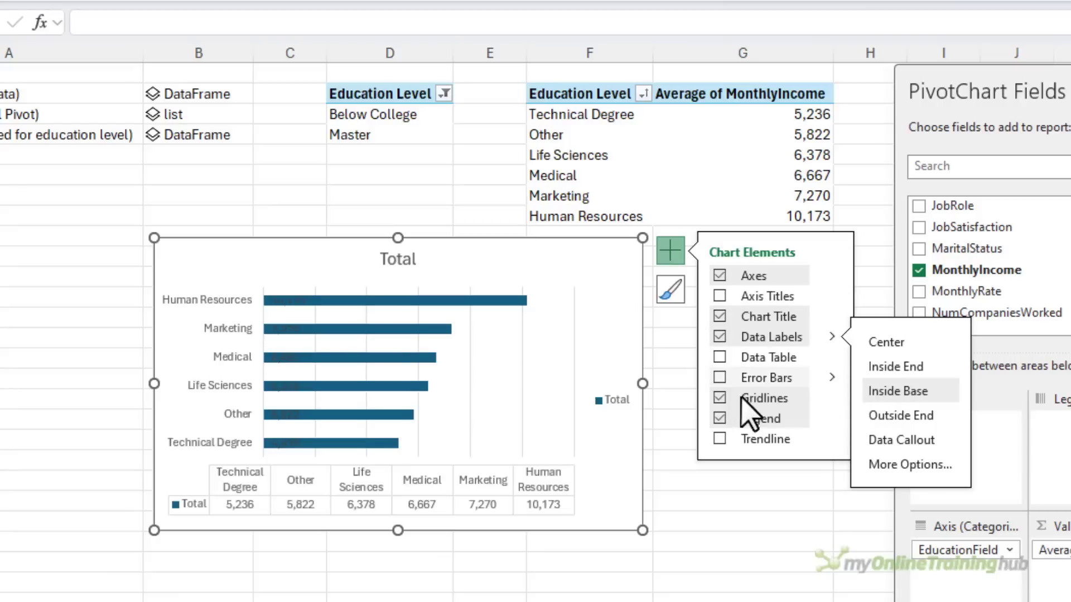
{"action": "left_click", "coordinate": [720, 398]}
{"action": "left_click", "coordinate": [719, 418]}
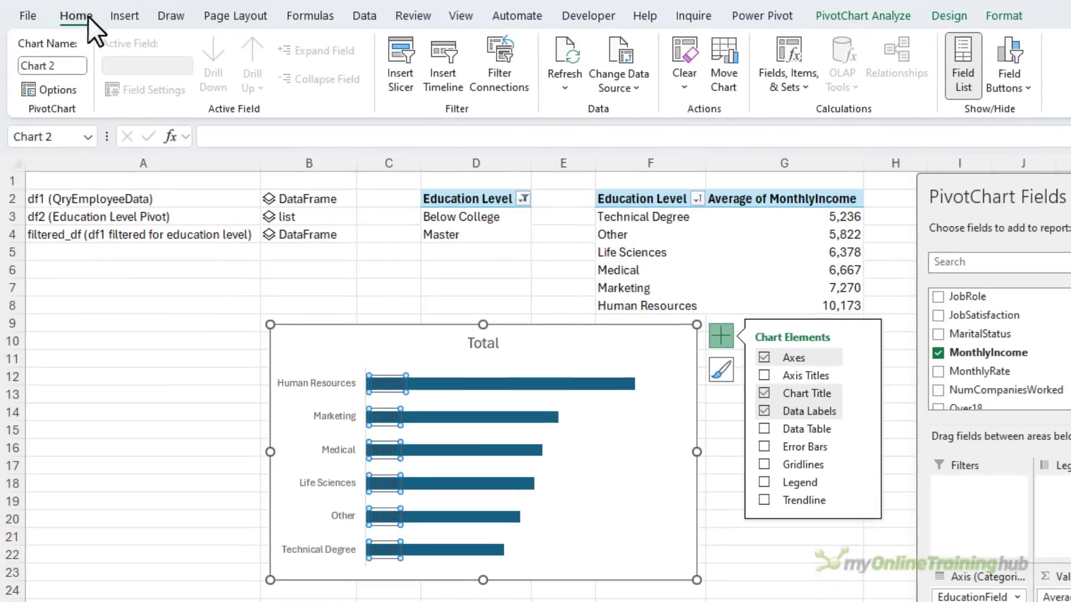
- Make the chart's data labels white, larger and bold
{"action": "left_click", "coordinate": [77, 15]}
{"action": "left_click", "coordinate": [341, 77]}
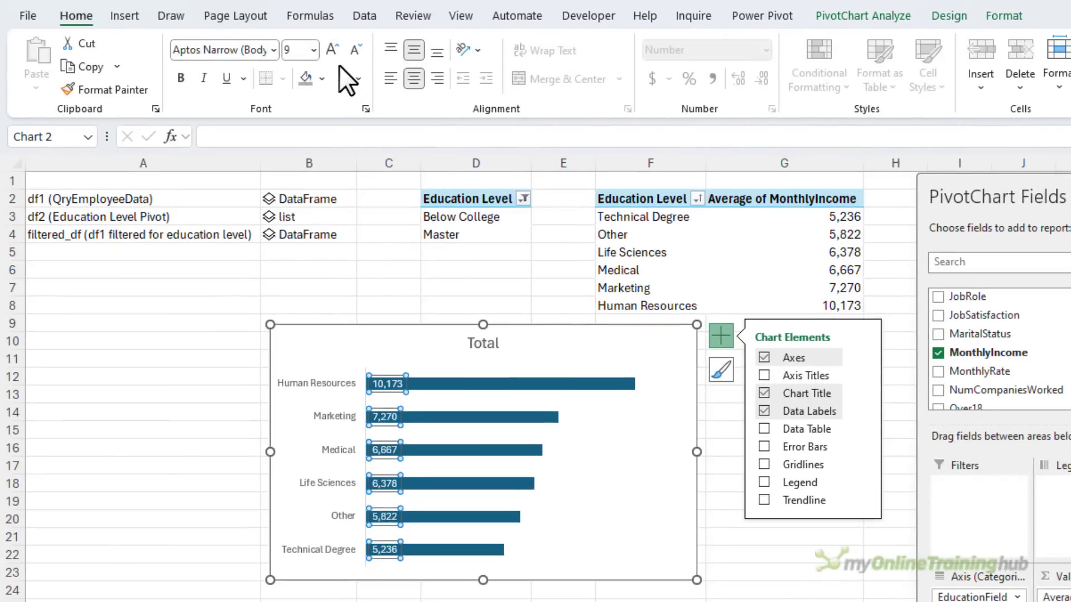
{"action": "left_click", "coordinate": [330, 50]}
{"action": "left_click", "coordinate": [331, 50]}
{"action": "left_click", "coordinate": [330, 51]}
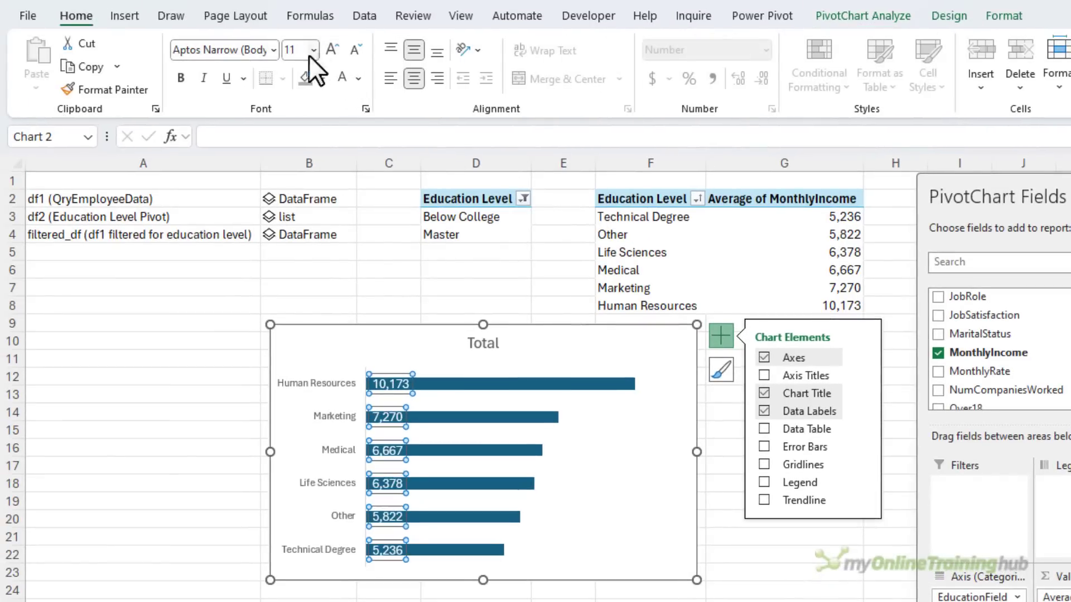
{"action": "left_click", "coordinate": [184, 78]}
- Set the bar series gap width to 50% to thicken the bars
{"action": "left_click", "coordinate": [467, 383]}
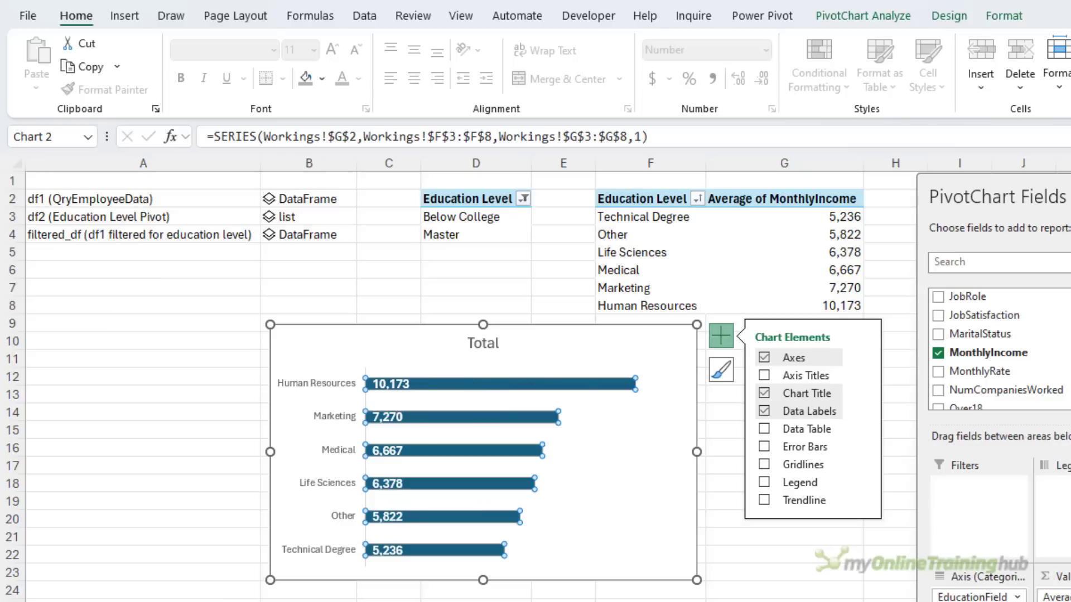
{"action": "key", "text": "ctrl+1"}
{"action": "left_click", "coordinate": [859, 414]}
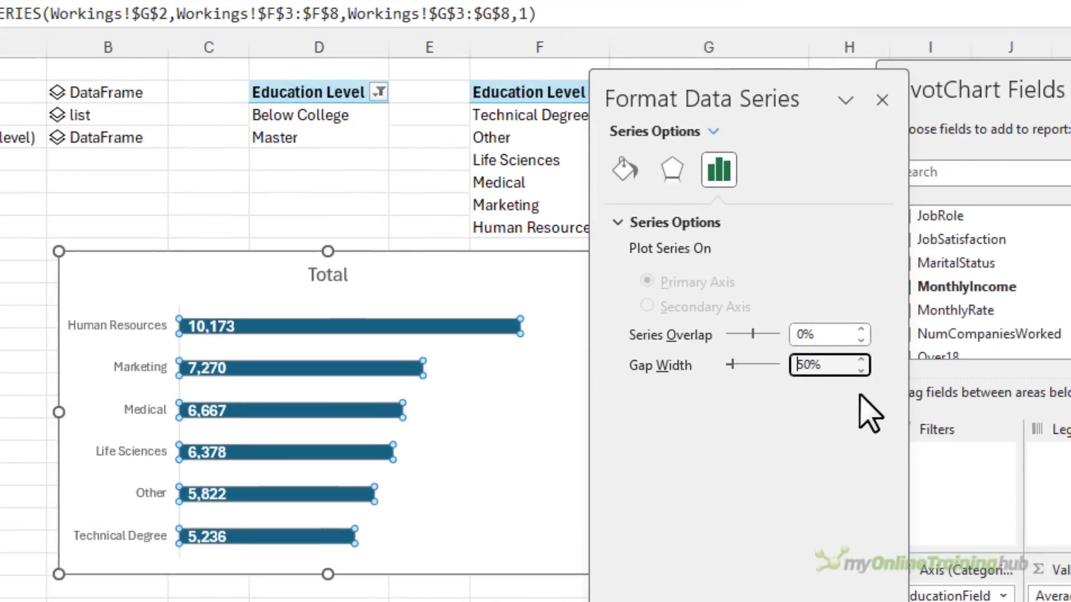
{"action": "key", "text": "Return"}
- Give the chart area no border line
{"action": "left_click", "coordinate": [470, 262]}
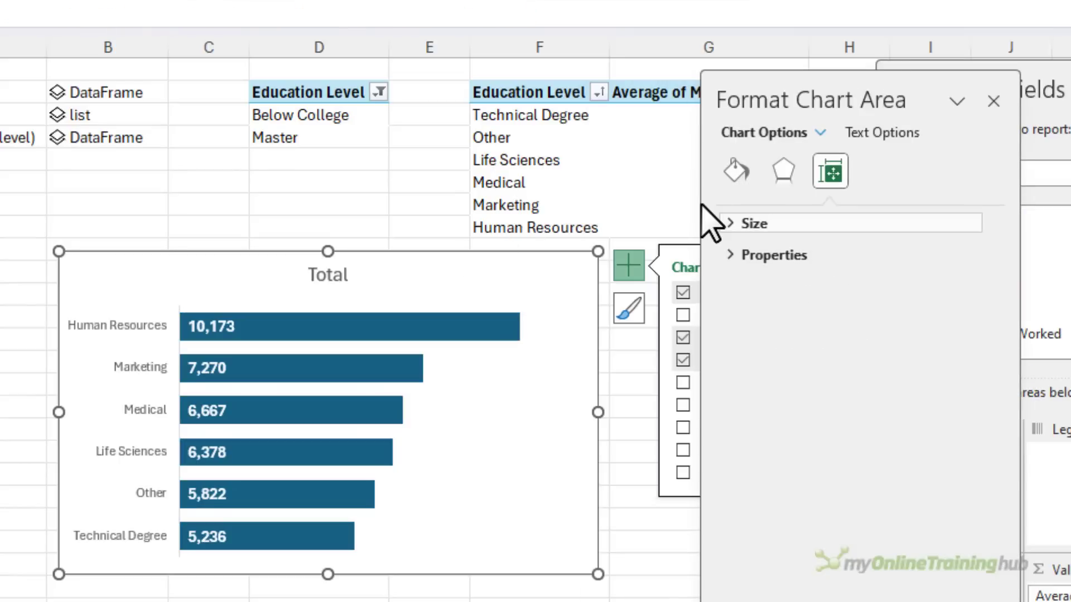
{"action": "left_click", "coordinate": [732, 169]}
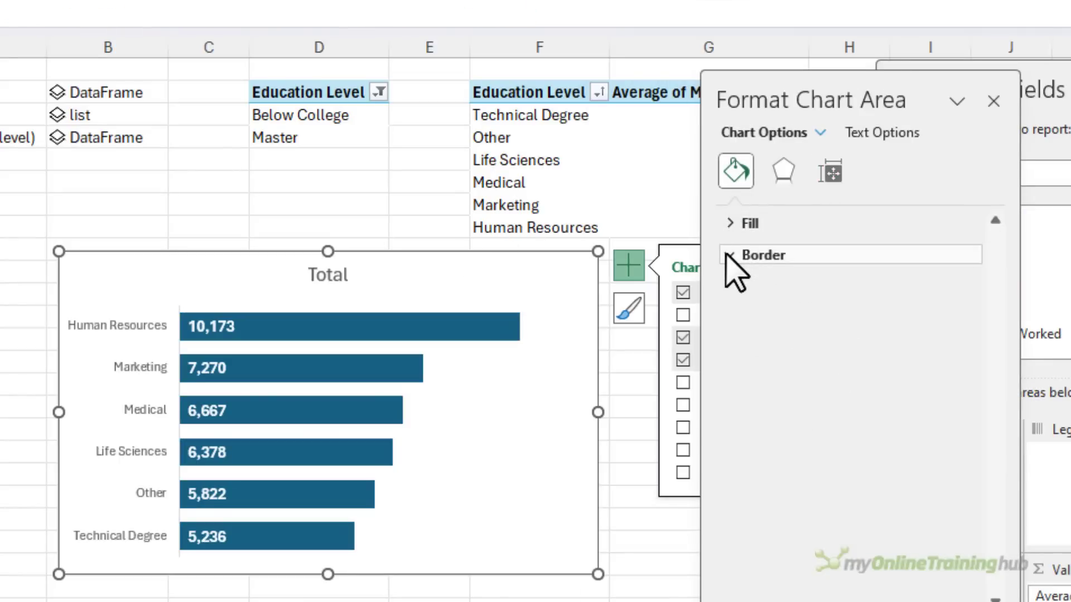
{"action": "left_click", "coordinate": [731, 257]}
{"action": "left_click", "coordinate": [758, 291]}
{"action": "left_click", "coordinate": [439, 579]}
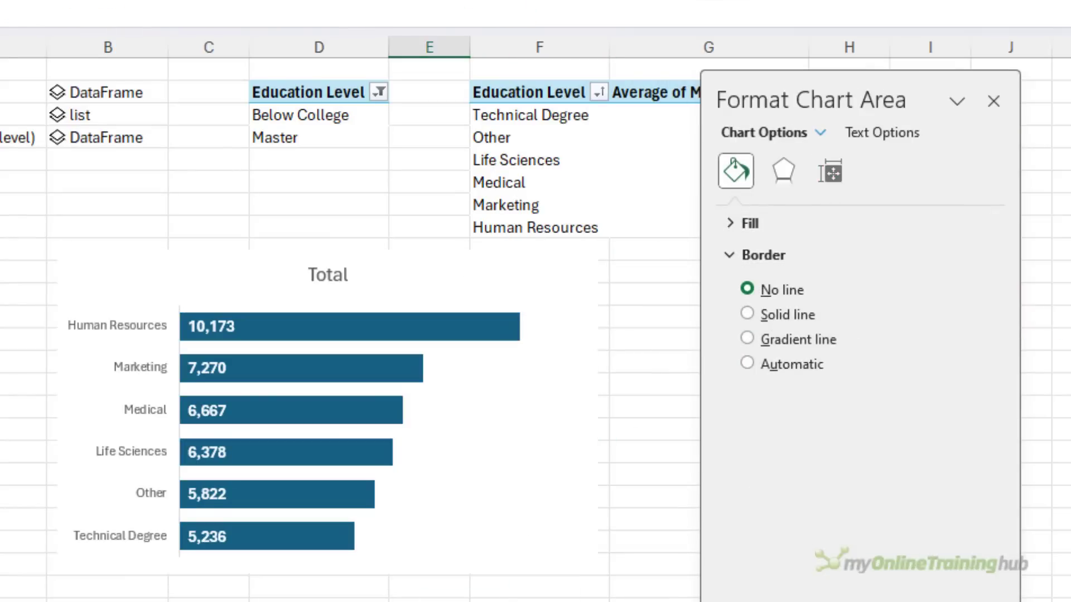
- Fill the bars with a solid grey colour
{"action": "left_click", "coordinate": [440, 561]}
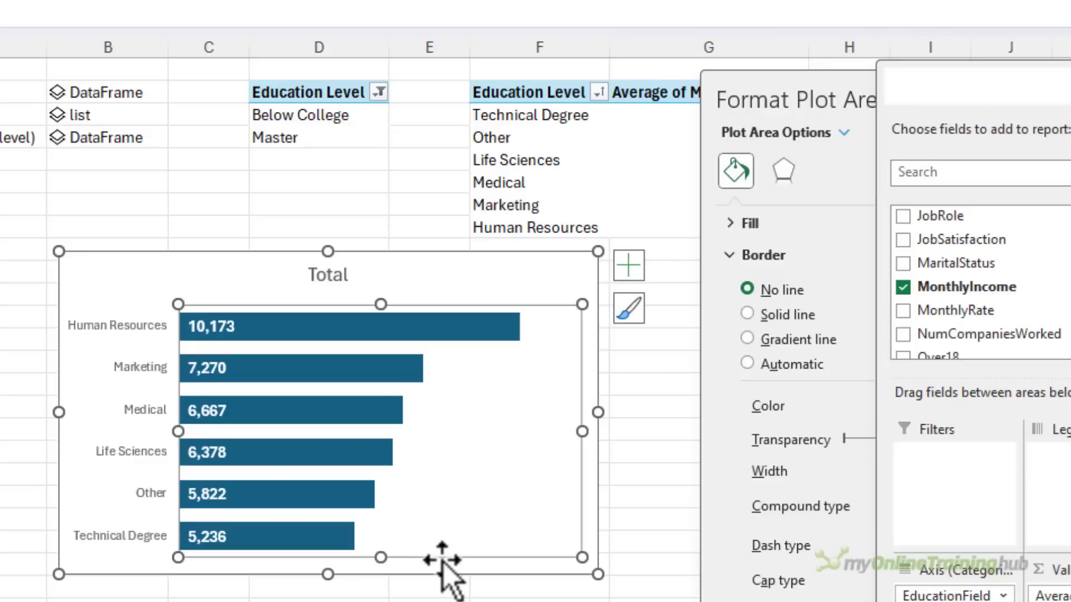
{"action": "key", "text": "Up"}
{"action": "key", "text": "Up"}
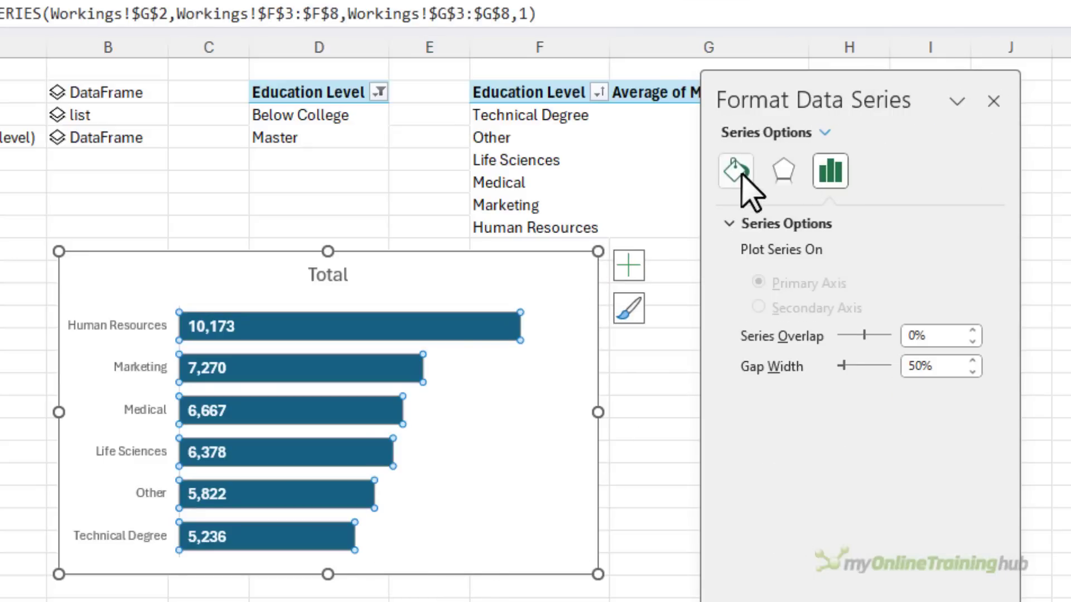
{"action": "left_click", "coordinate": [741, 171]}
{"action": "left_click", "coordinate": [733, 222]}
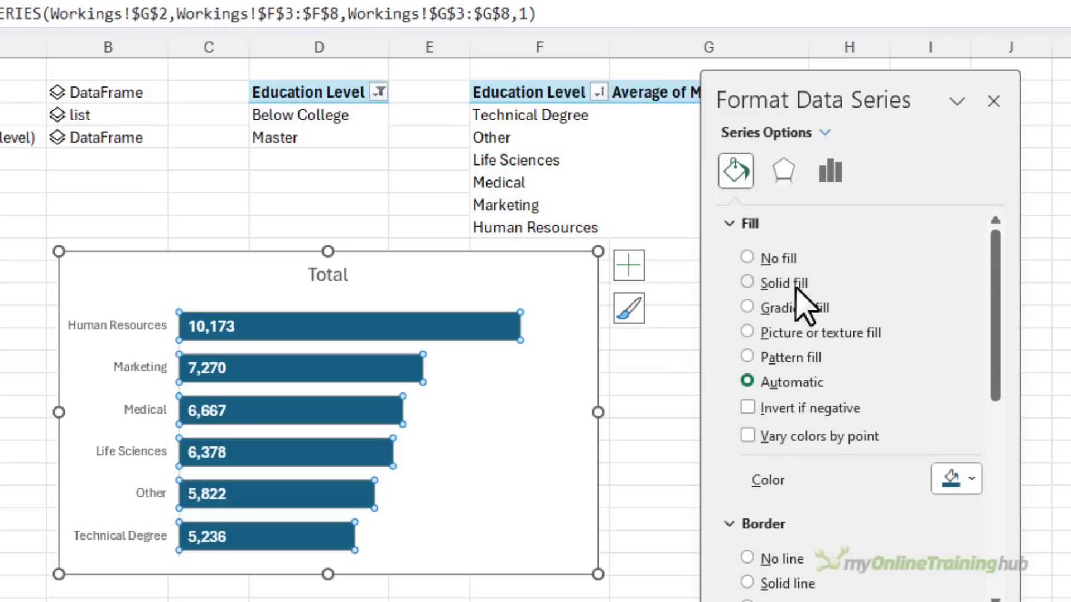
{"action": "left_click", "coordinate": [975, 490]}
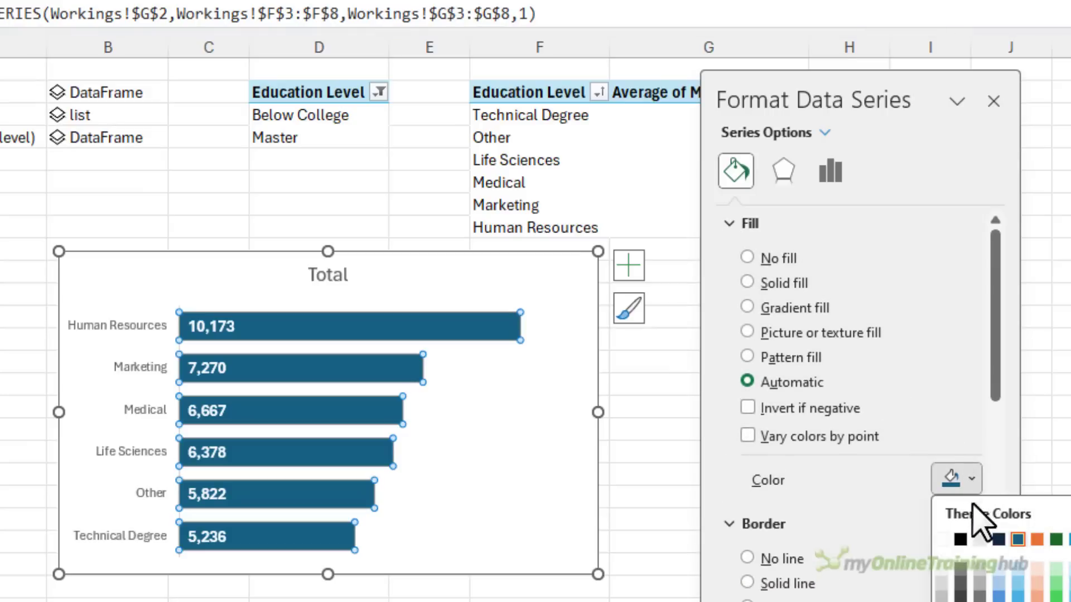
{"action": "left_click", "coordinate": [973, 568]}
{"action": "left_click", "coordinate": [491, 569]}
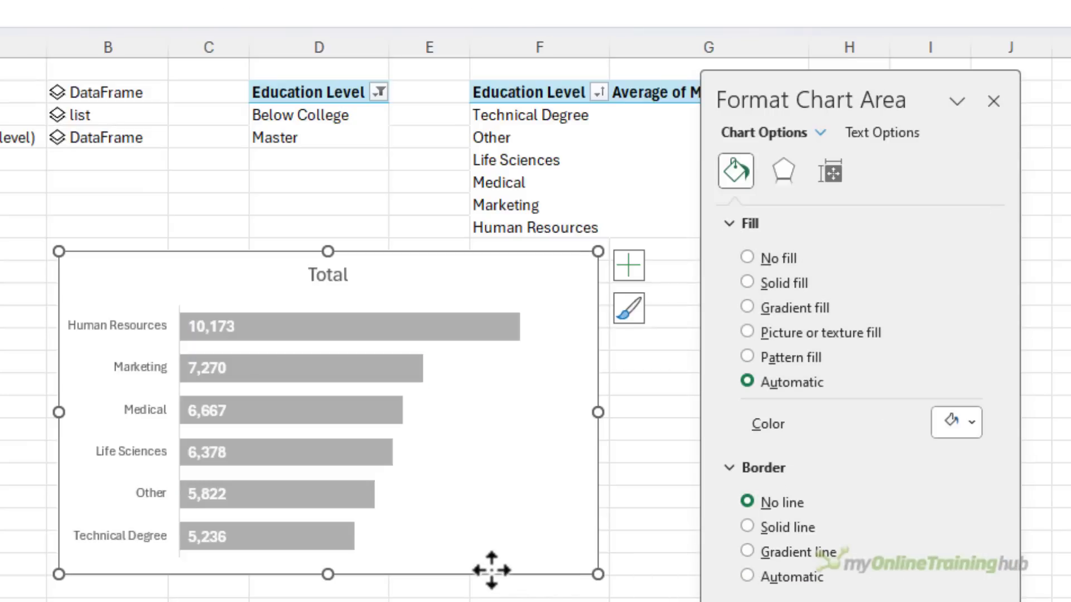
- Move the bar chart to the Charts sheet beside the bubble chart, enlarge it, and reposition the slicer
{"action": "key", "text": "ctrl+x"}
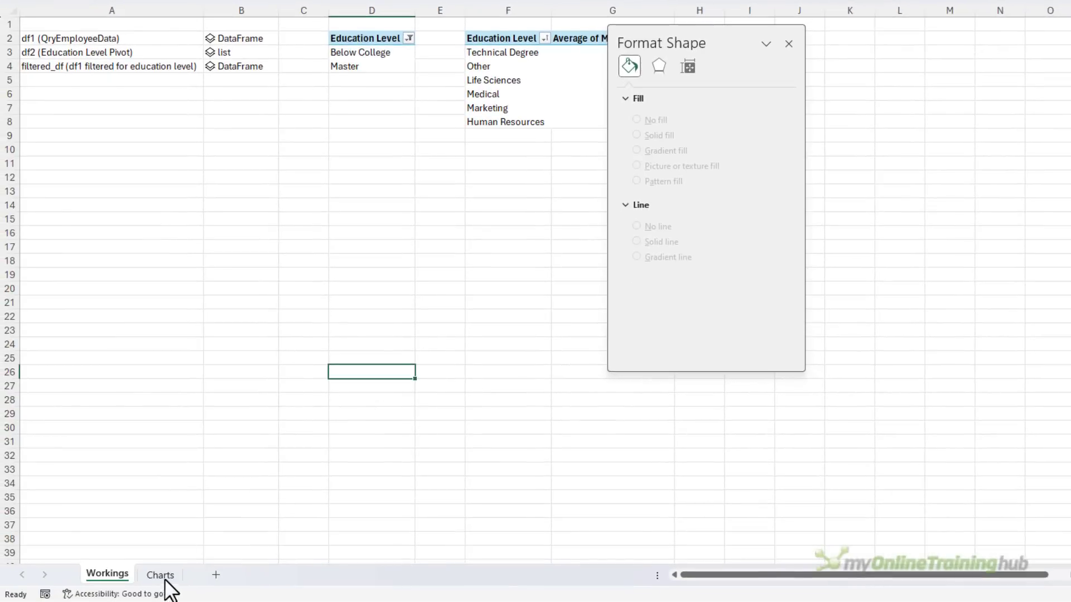
{"action": "left_click", "coordinate": [161, 574]}
{"action": "left_click", "coordinate": [466, 84]}
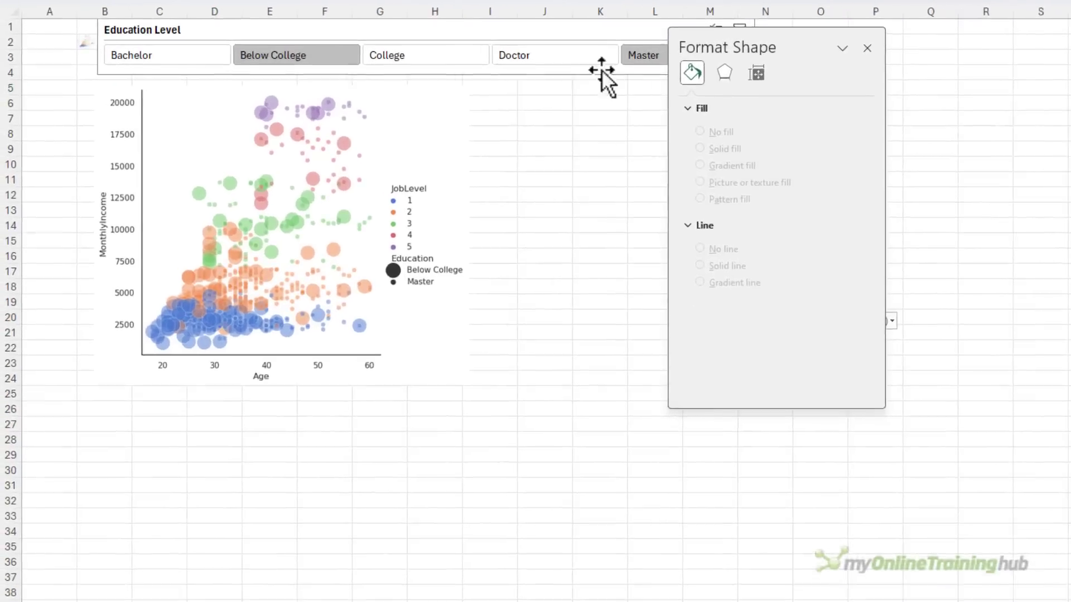
{"action": "key", "text": "ctrl+v"}
{"action": "left_click_drag", "start_coordinate": [989, 358], "coordinate": [960, 451]}
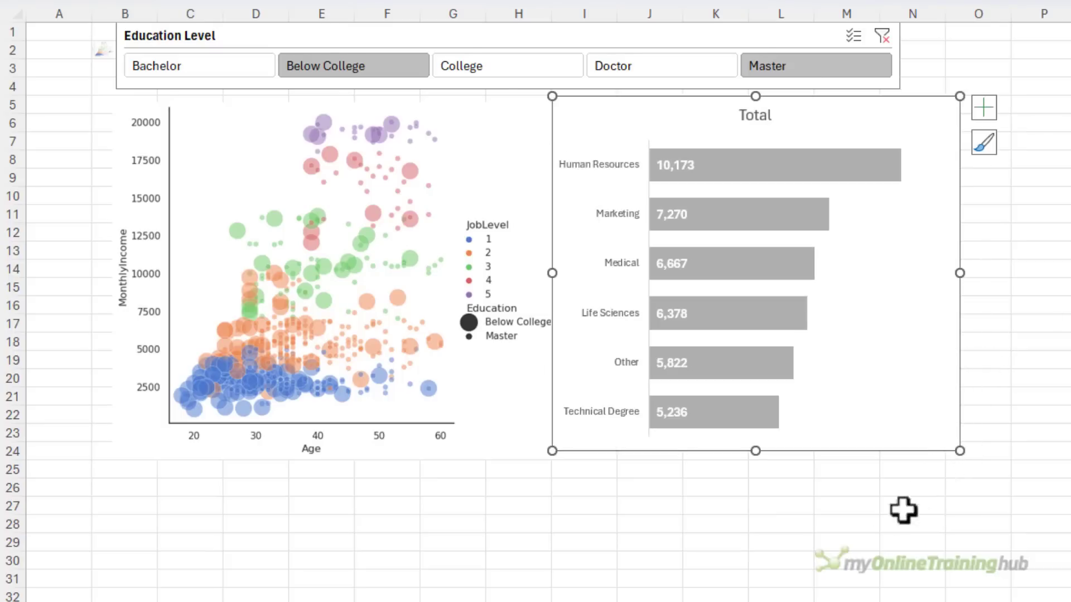
{"action": "left_click_drag", "start_coordinate": [580, 33], "coordinate": [626, 36]}
{"action": "left_click", "coordinate": [650, 578]}
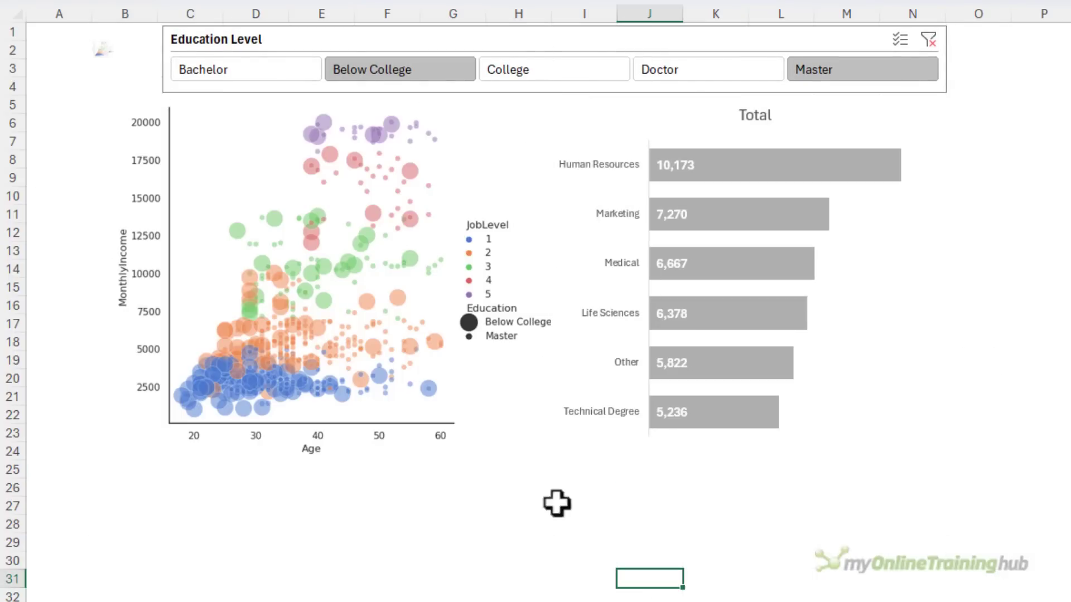
{"action": "left_click", "coordinate": [561, 537]}
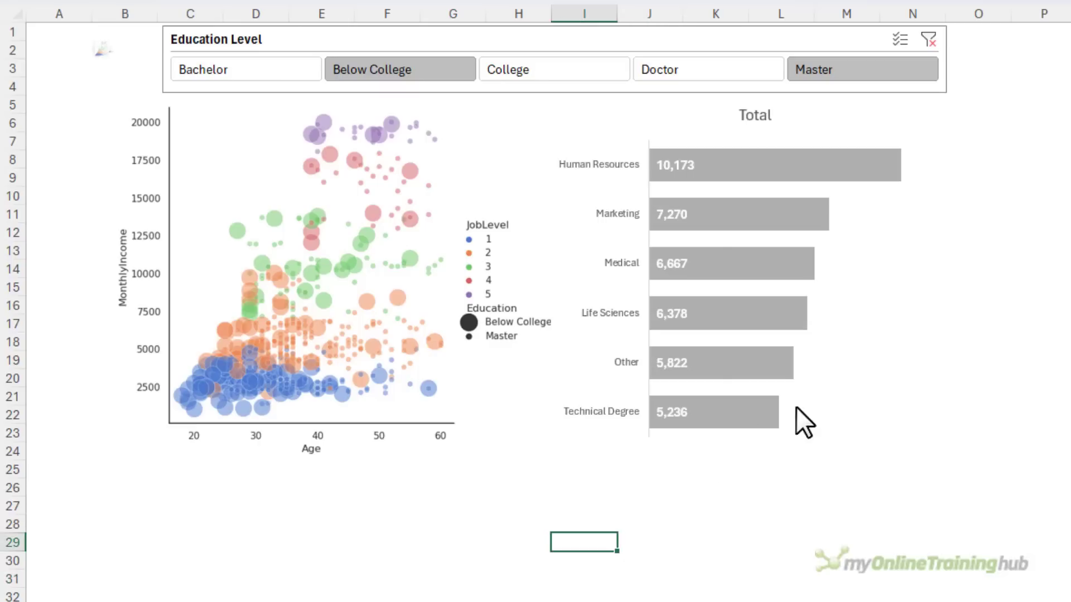
- Retitle the bar chart 'Average Monthly Salary by Education' and shift the title left
{"action": "left_click", "coordinate": [755, 118]}
{"action": "left_click", "coordinate": [748, 115]}
{"action": "left_click_drag", "start_coordinate": [740, 116], "coordinate": [774, 115]}
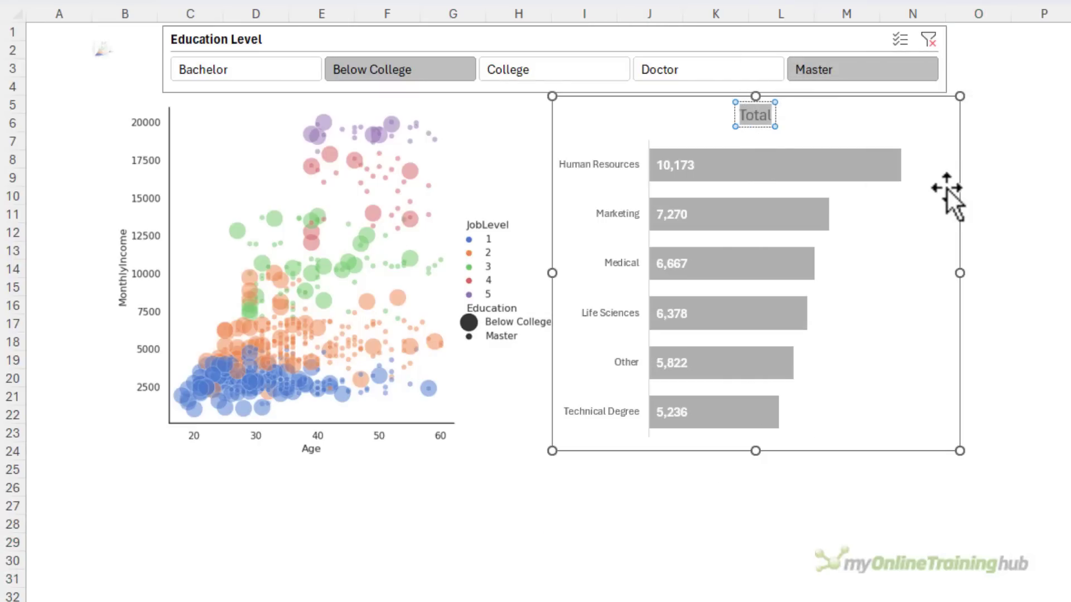
{"action": "key", "text": "ctrl+v"}
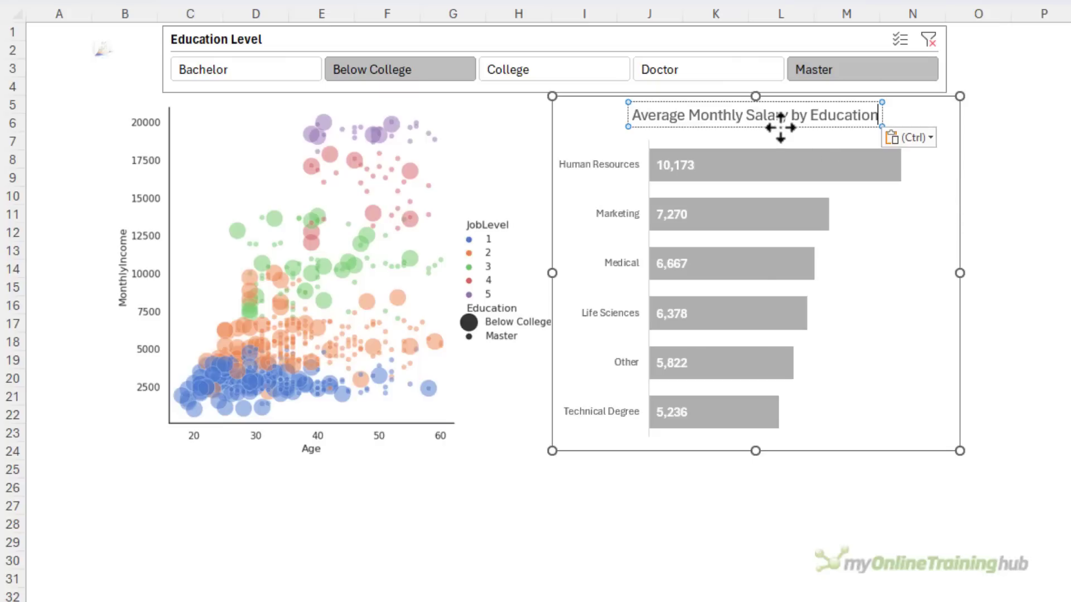
{"action": "left_click_drag", "start_coordinate": [775, 125], "coordinate": [717, 125]}
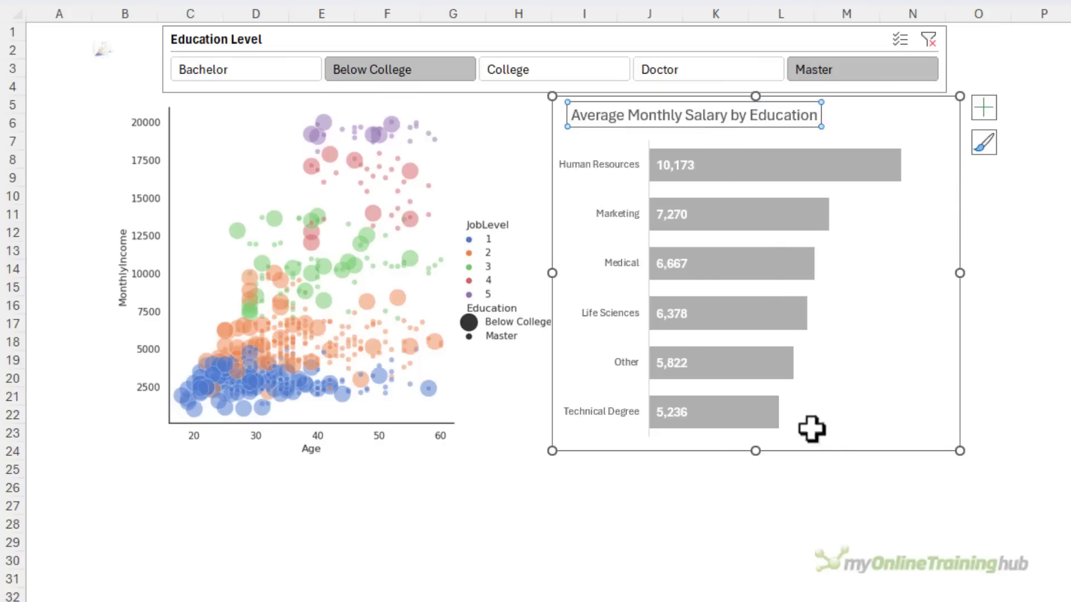
{"action": "left_click", "coordinate": [836, 516]}
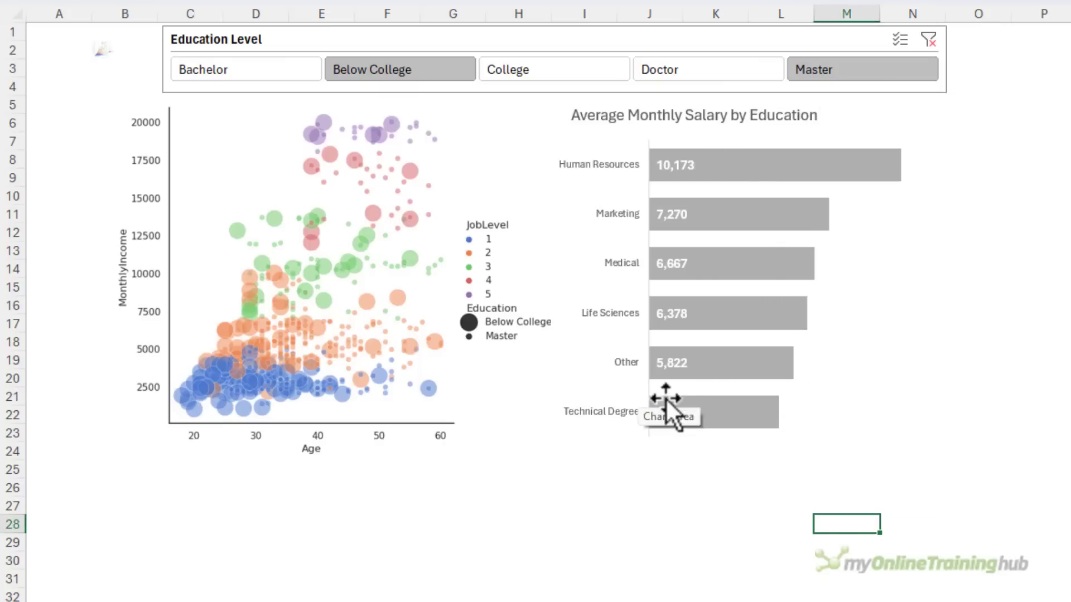
- Select College and Bachelor in the Education Level slicer
{"action": "left_click", "coordinate": [511, 62]}
{"action": "left_click", "coordinate": [284, 72], "text": "ctrl"}
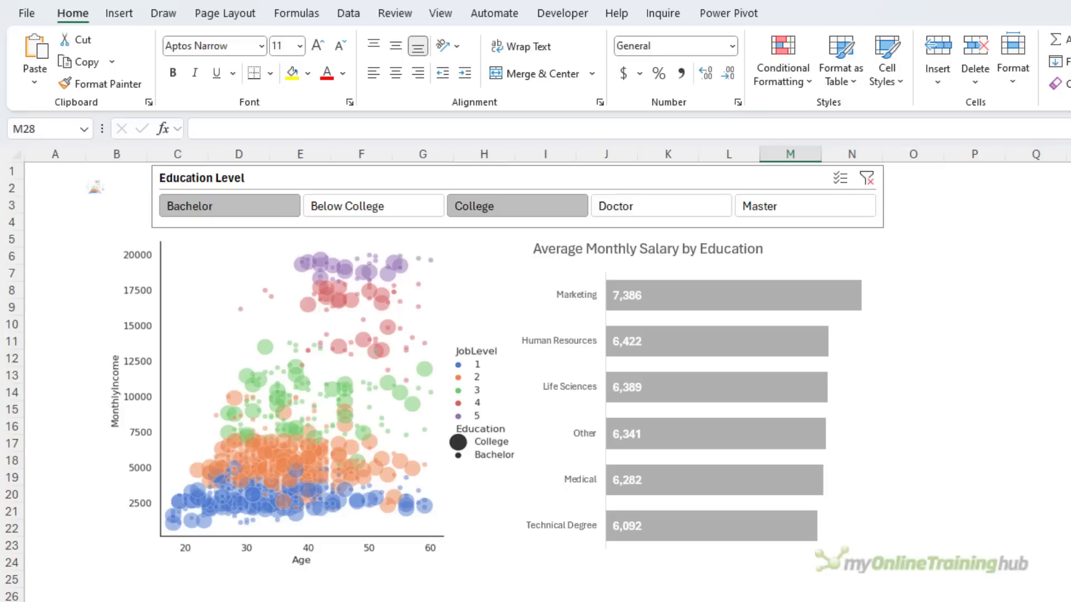
- Confirm calculation is set to Automatic and recalculate the workbook with F9
{"action": "left_click", "coordinate": [316, 16]}
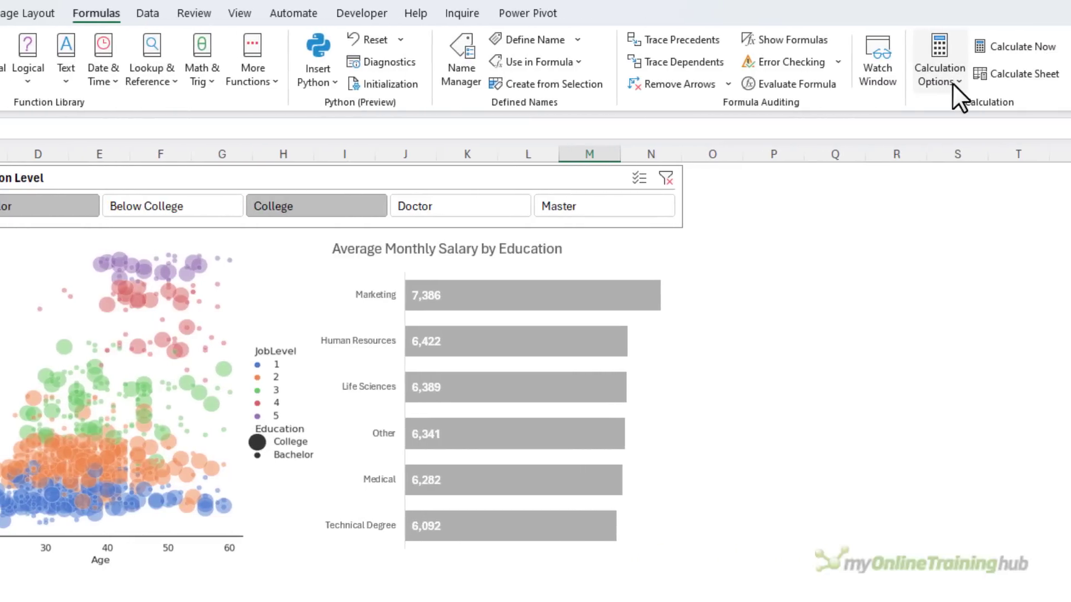
{"action": "left_click", "coordinate": [952, 83]}
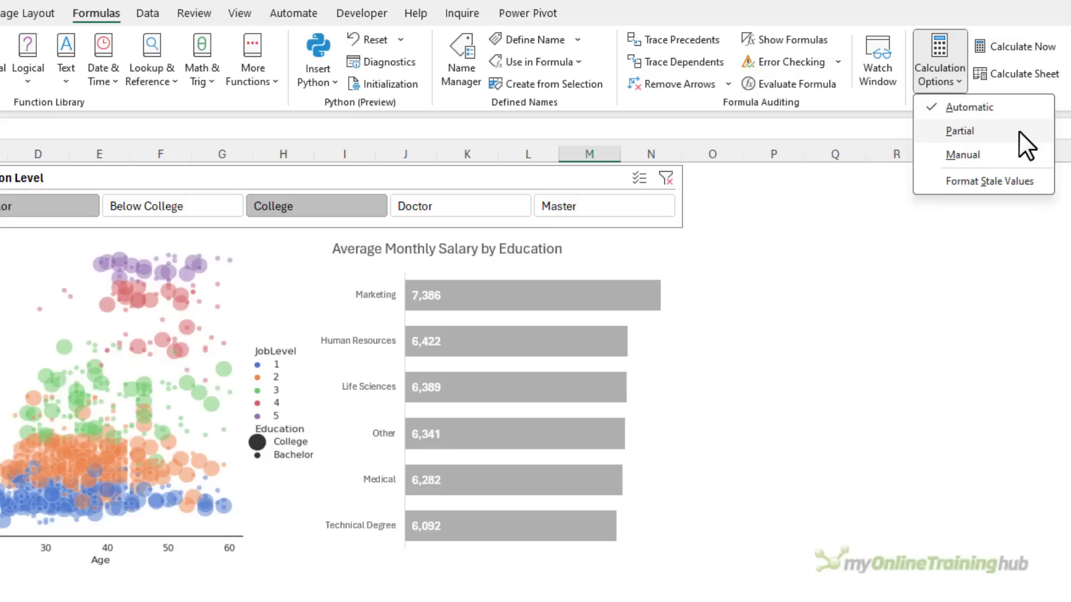
{"action": "key", "text": "F9"}
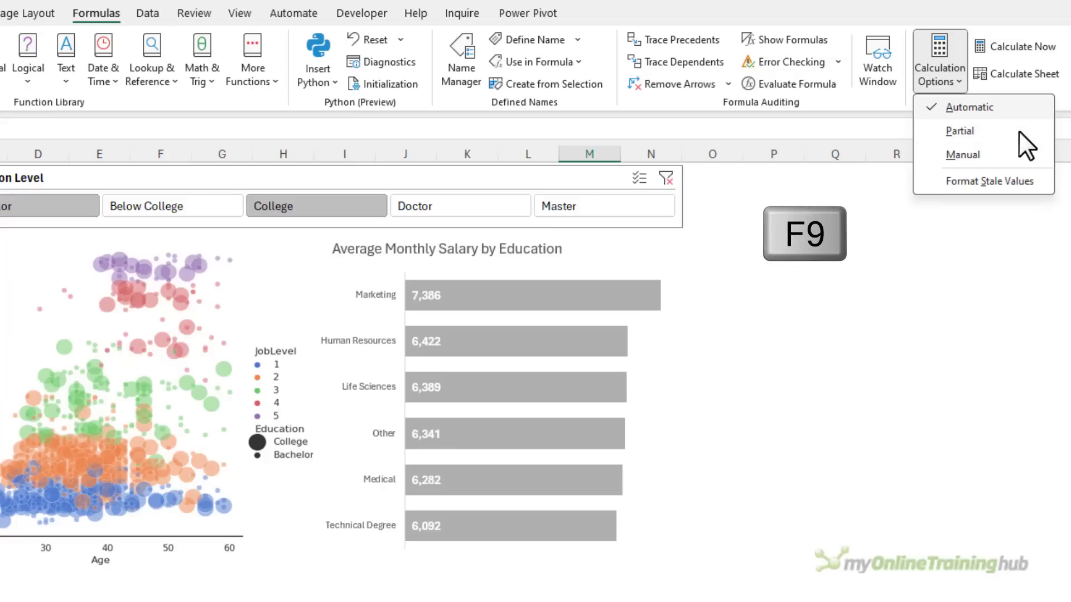
{"action": "left_click", "coordinate": [788, 293]}
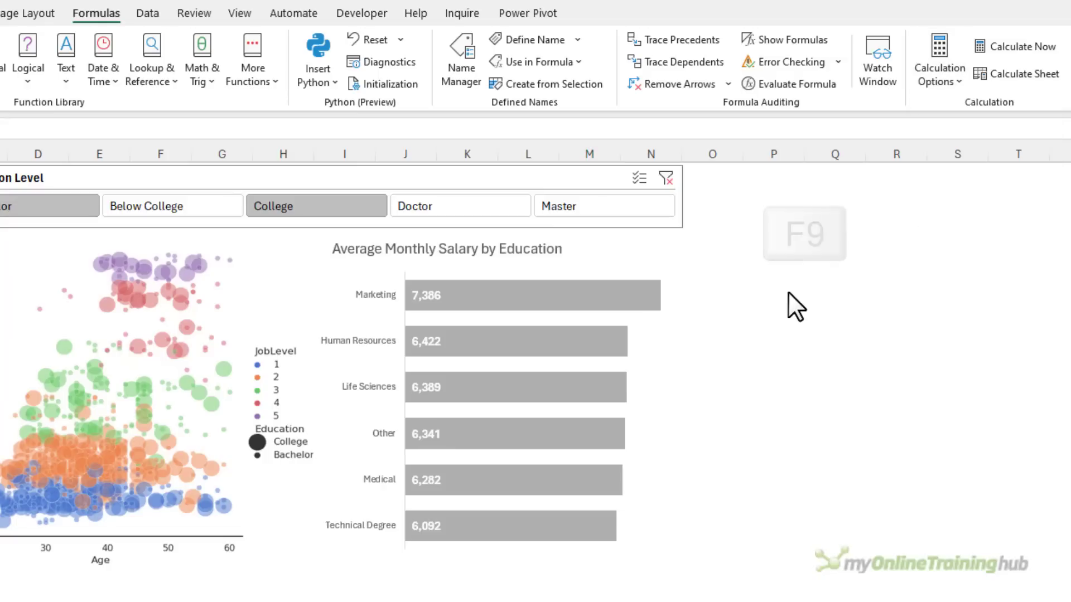